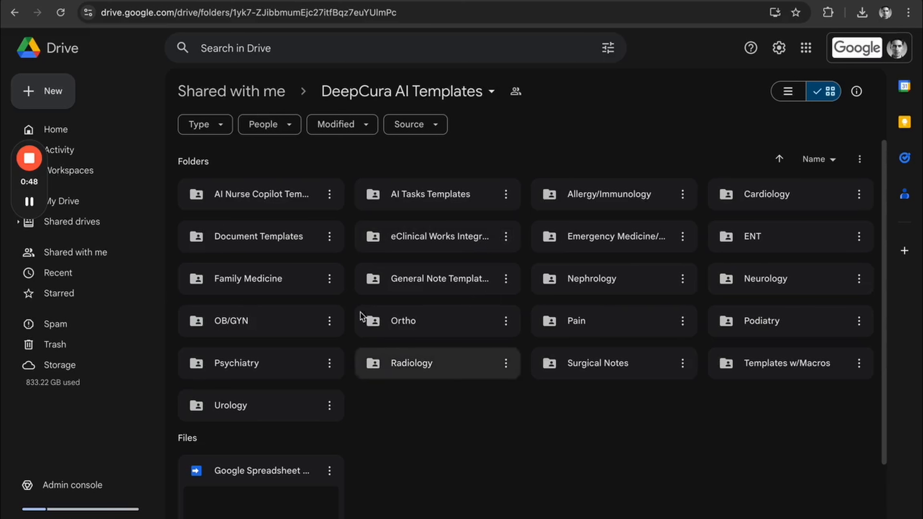
Open the Family medicine H&P document in the Family Medicine folder and highlight its entire template text for review.
double_click(255, 278)
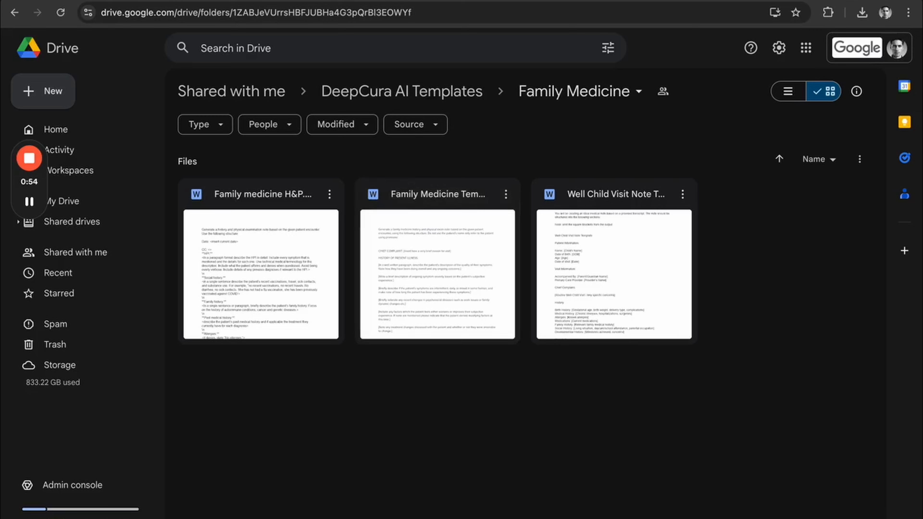
click(385, 1)
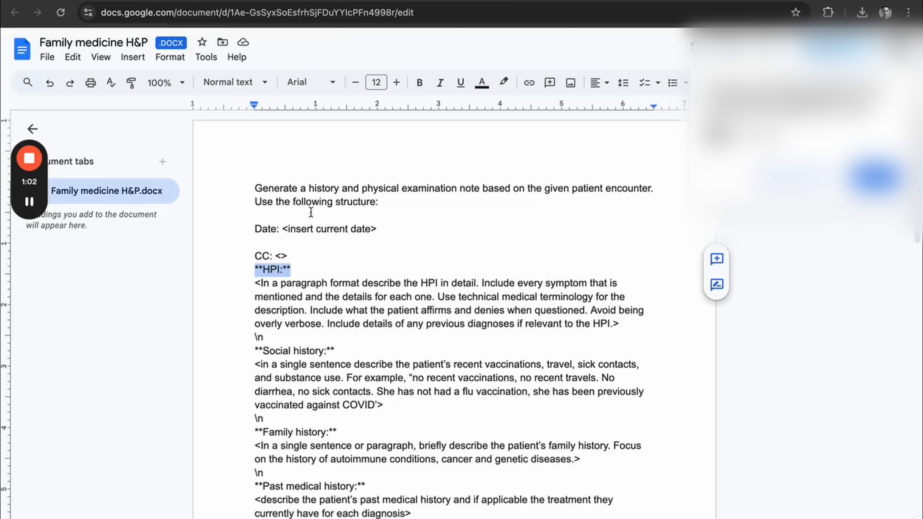
drag(255, 187, 377, 329)
scroll(377, 329, down, 20)
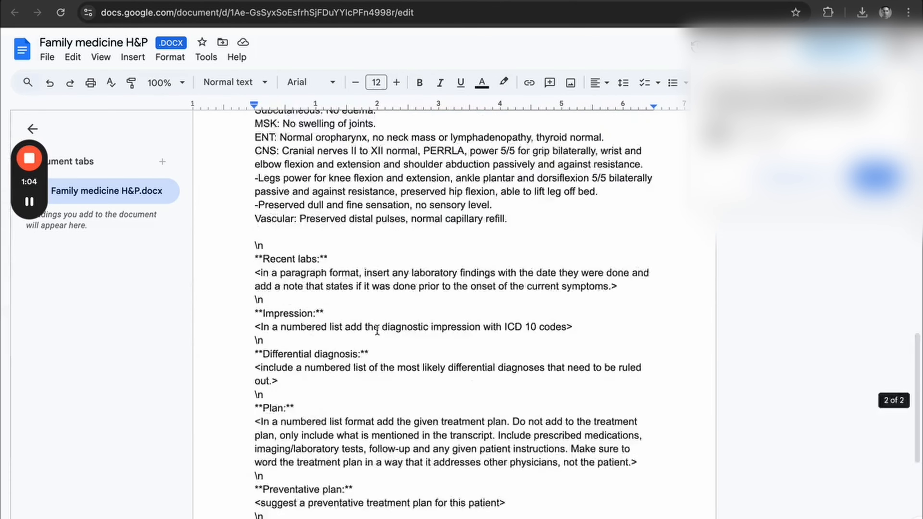
shift+click(567, 353)
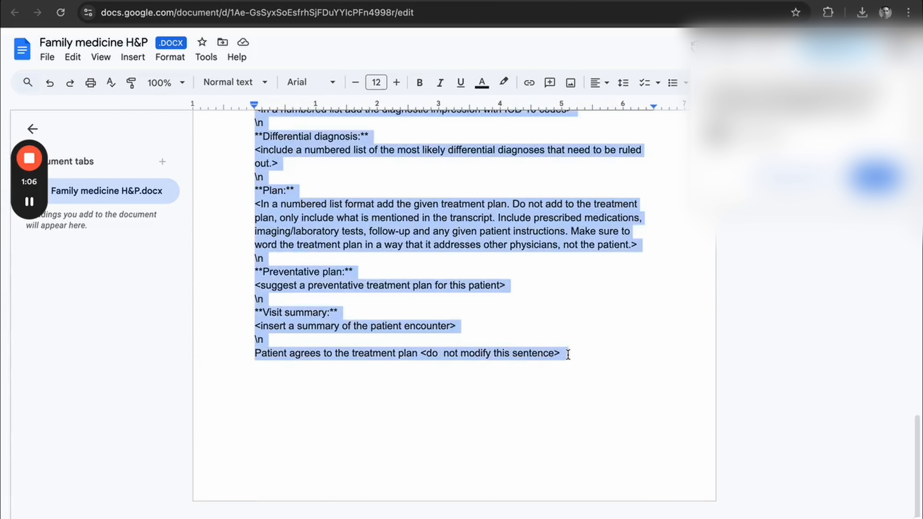
scroll(567, 353, up, 20)
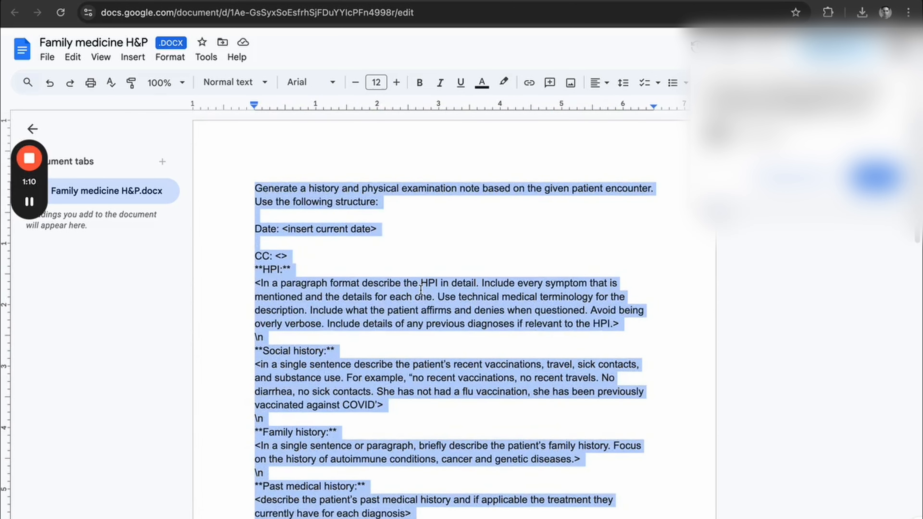
click(389, 233)
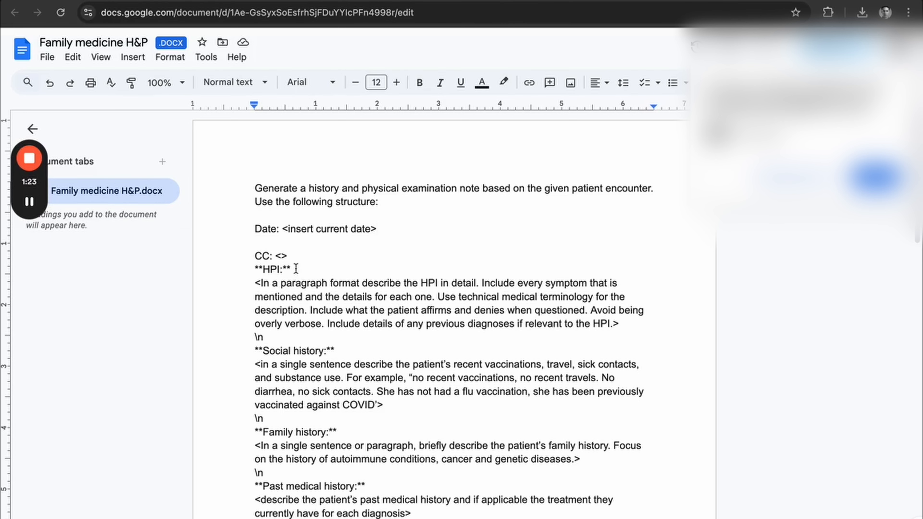
Highlight the **HPI:** heading and examine the \n markers that separate the template's sections.
drag(293, 269, 255, 269)
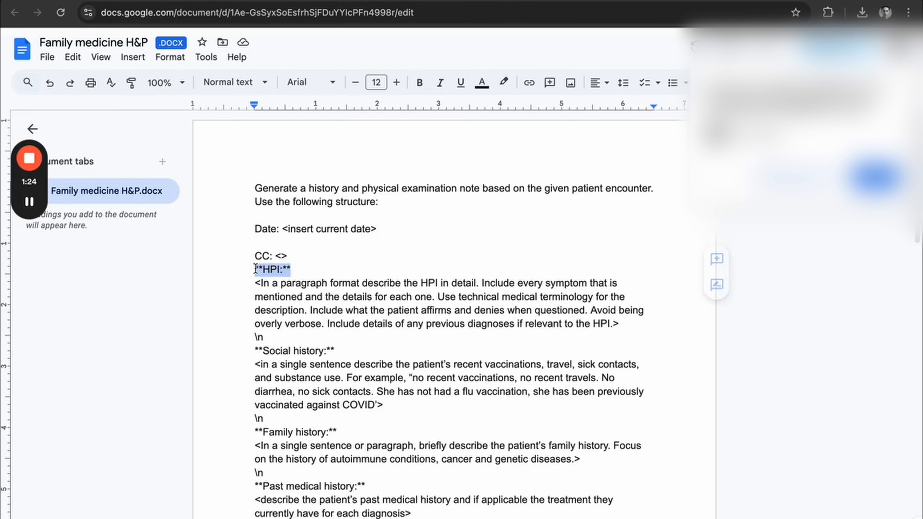
click(266, 338)
scroll(300, 358, down, 1)
click(267, 386)
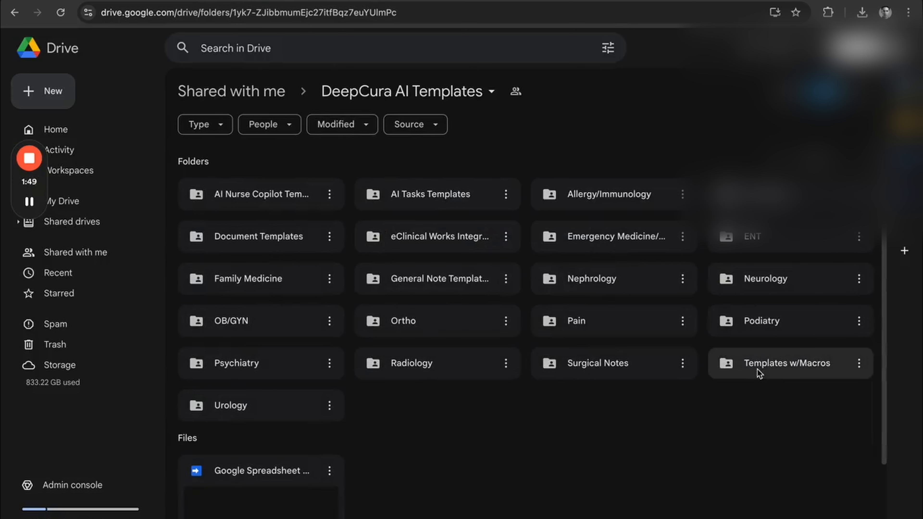
Open the H&P w/DELTA phrases document from the Templates w/Macros folder in DeepCura AI Templates.
double_click(753, 368)
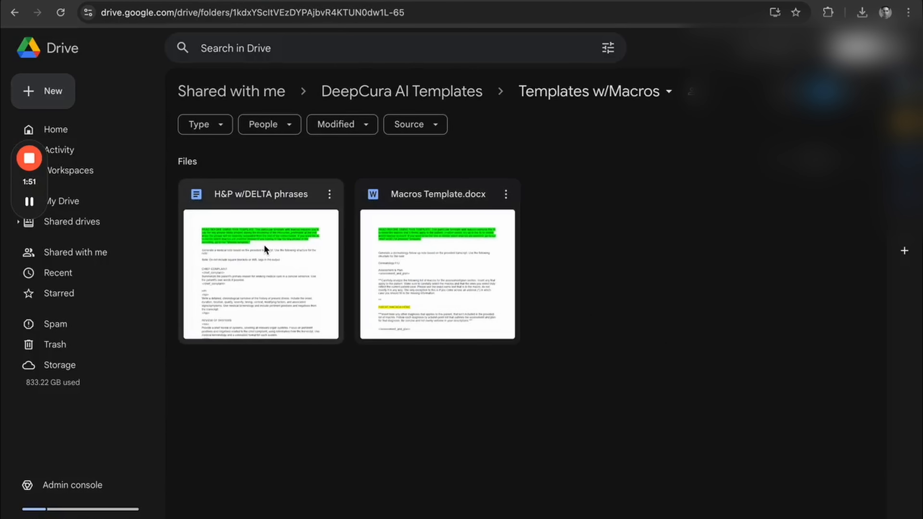
double_click(264, 244)
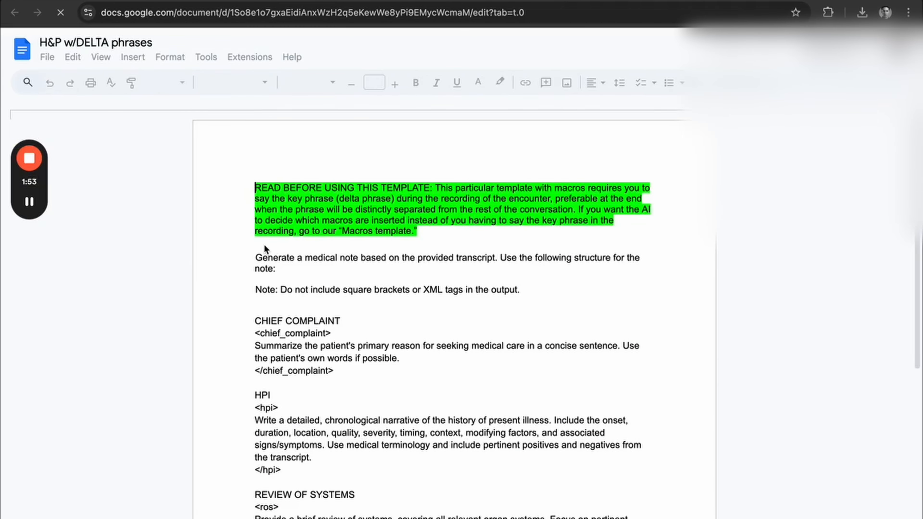
scroll(459, 298, down, 3)
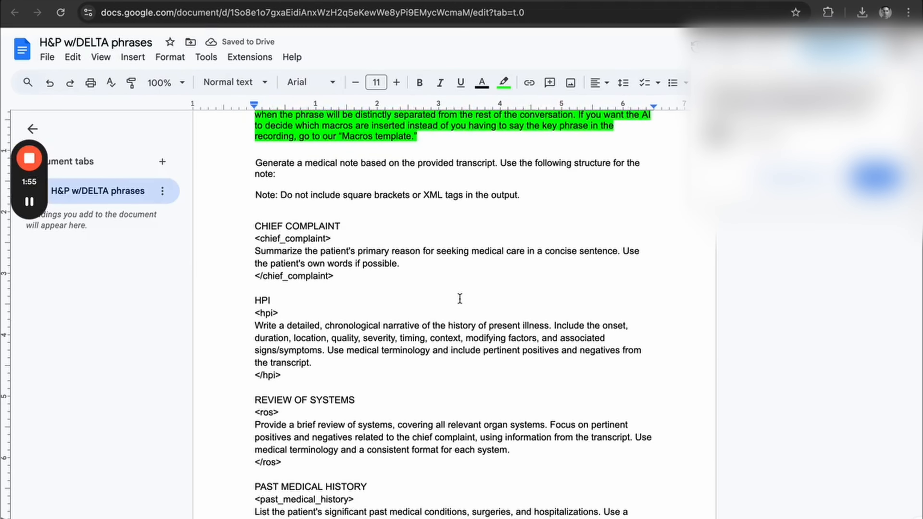
Highlight the CHIEF COMPLAINT heading and the opening <chief_complaint> tag beneath it.
click(338, 235)
drag(338, 236, 255, 236)
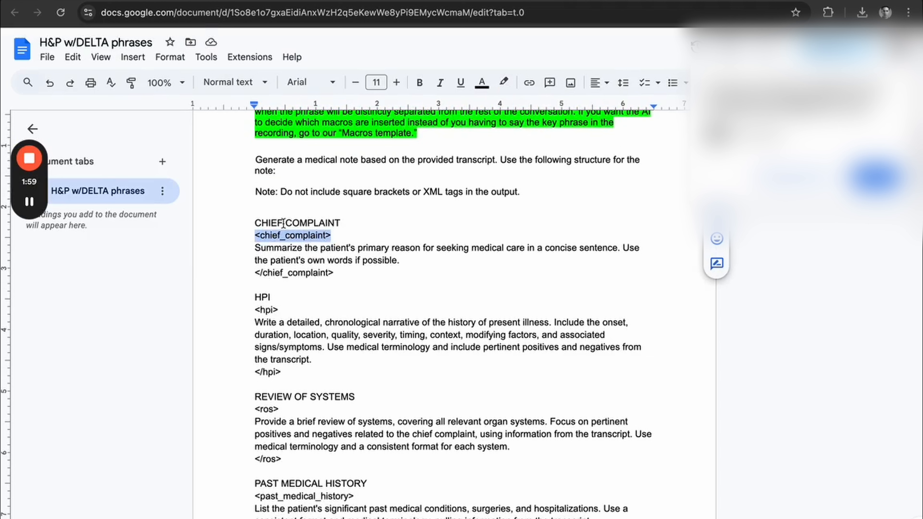
drag(340, 220, 247, 221)
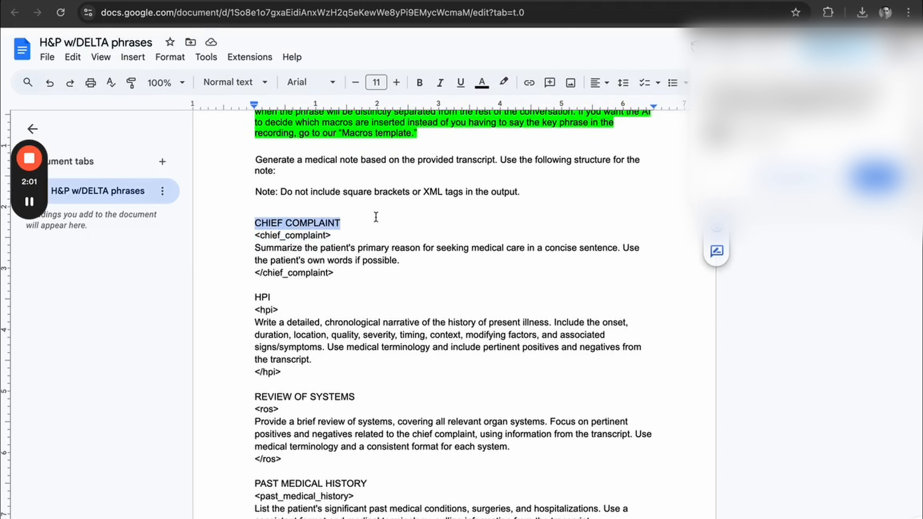
click(350, 235)
drag(338, 236, 250, 235)
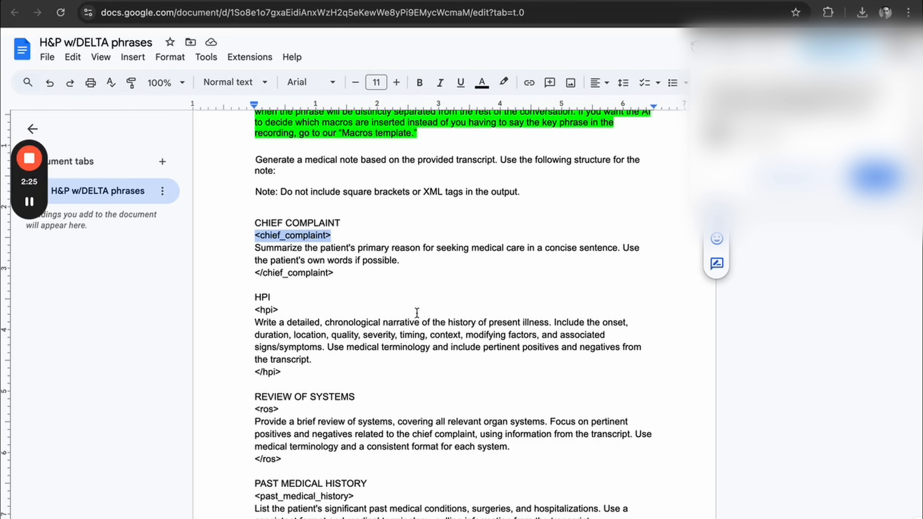
Highlight the introductory instruction that says to generate a medical note from the provided transcript.
scroll(417, 313, down, 2)
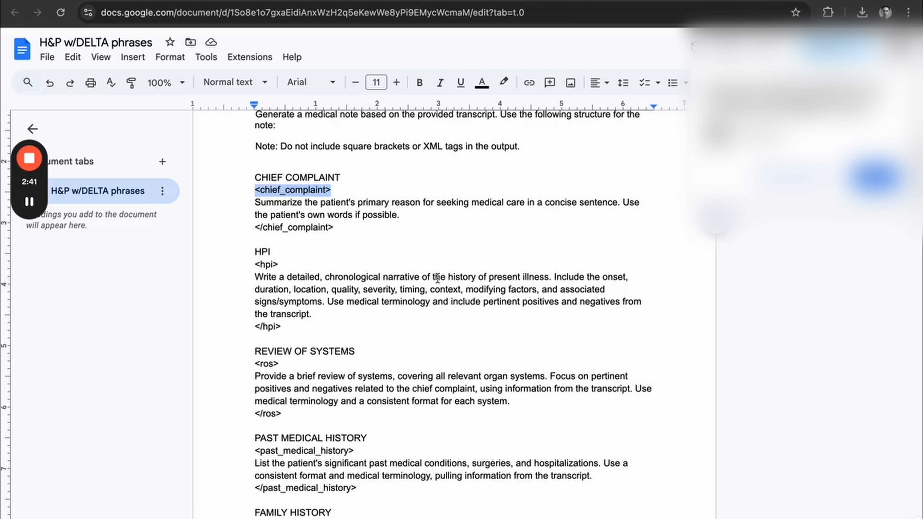
scroll(400, 291, up, 4)
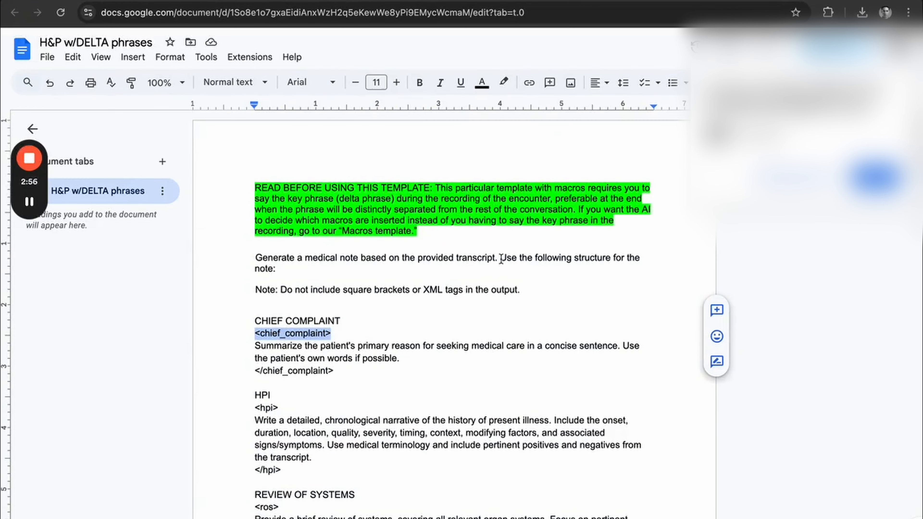
click(315, 269)
drag(304, 272, 253, 259)
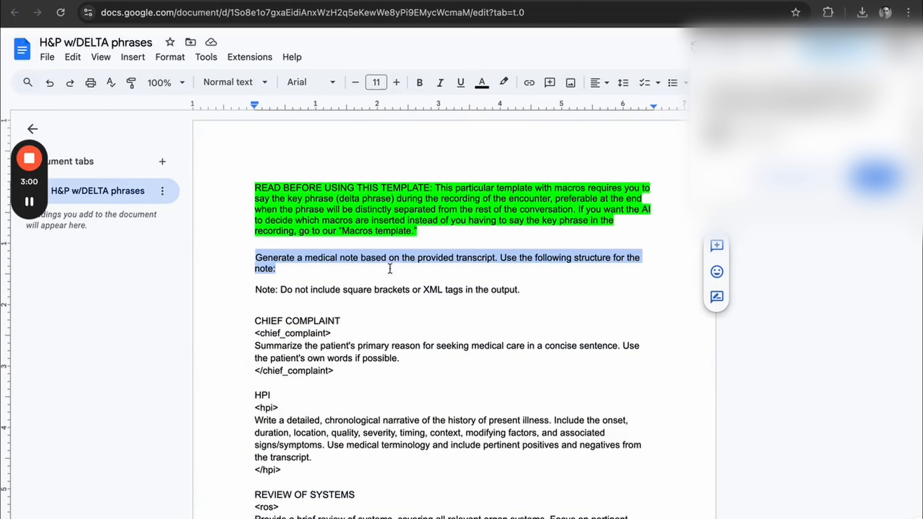
Highlight the complete CHIEF COMPLAINT block including its tags, followed by the HPI block.
scroll(346, 284, down, 2)
click(348, 374)
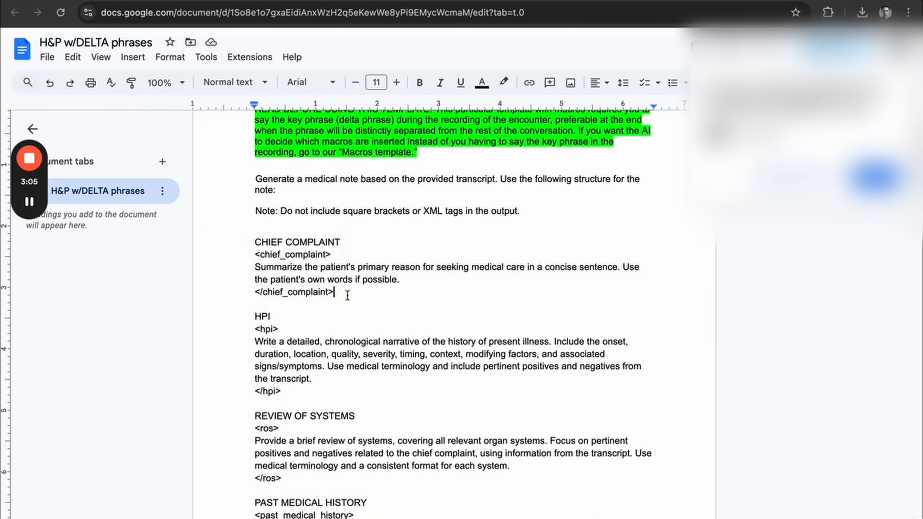
drag(347, 295, 250, 242)
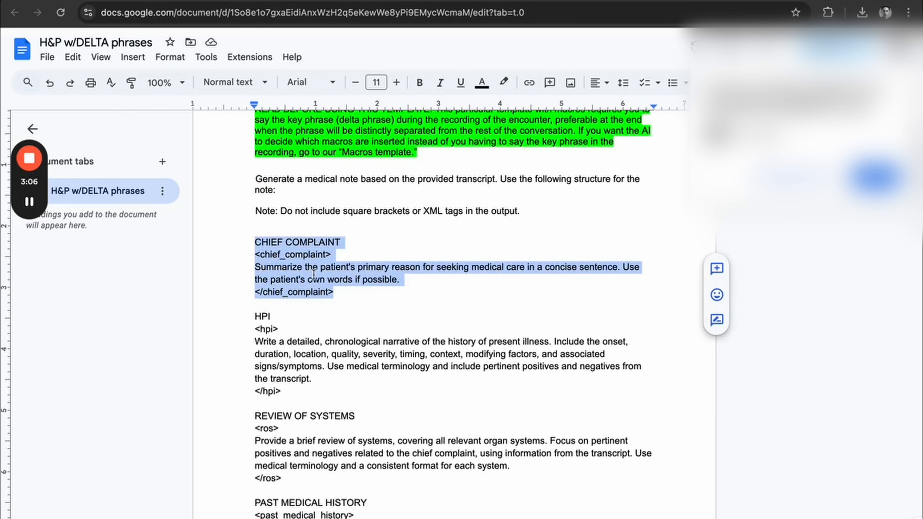
scroll(348, 315, down, 2)
drag(312, 340, 253, 261)
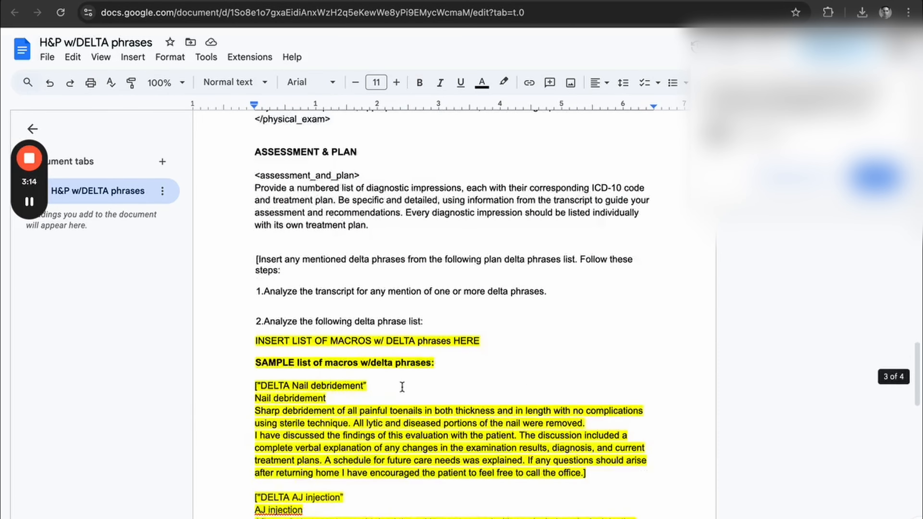
Find the delta phrase list under ASSESSMENT & PLAN and highlight the sample macros from the sample heading through the AJ injection entry.
scroll(402, 387, down, 2)
scroll(403, 386, up, 4)
scroll(402, 387, up, 2)
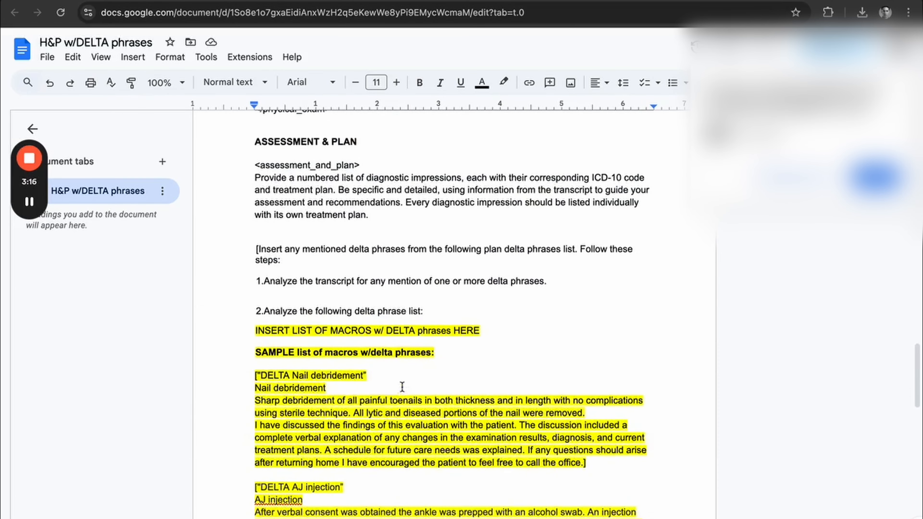
scroll(381, 330, down, 3)
scroll(381, 330, down, 4)
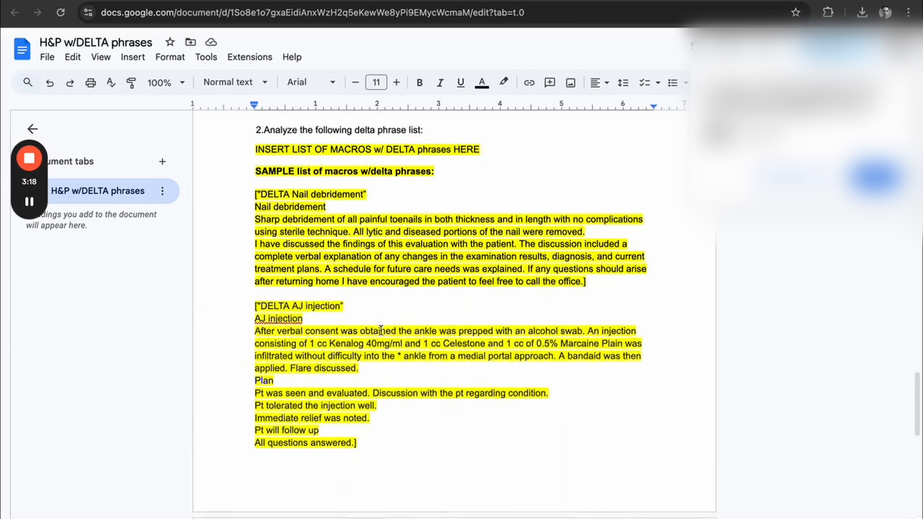
click(384, 439)
drag(384, 438, 247, 145)
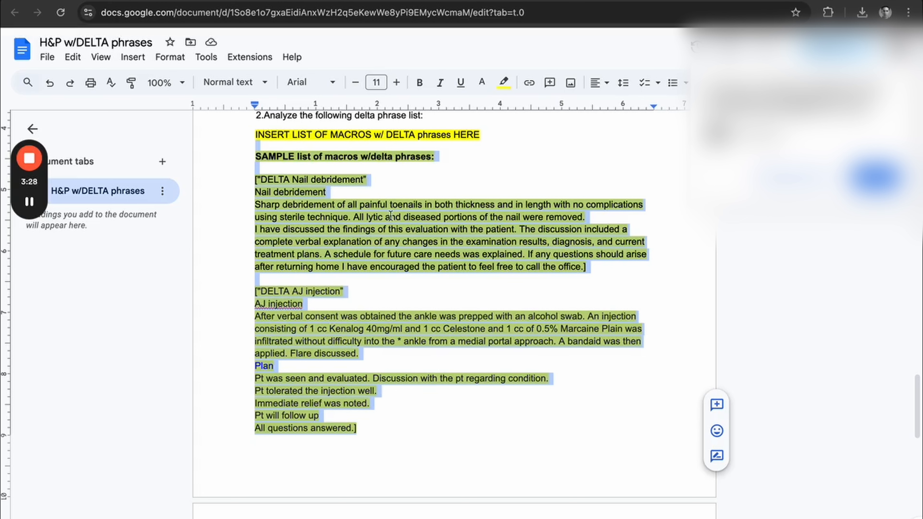
Examine the delta phrase instructions and the sample Nail debridement and AJ injection macros.
scroll(391, 215, up, 1)
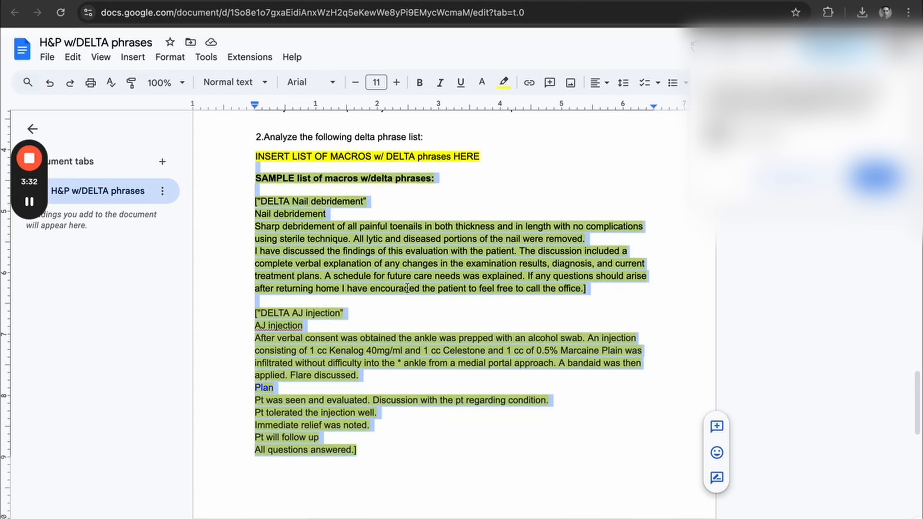
click(365, 282)
scroll(365, 281, up, 2)
mouse_move(25, 211)
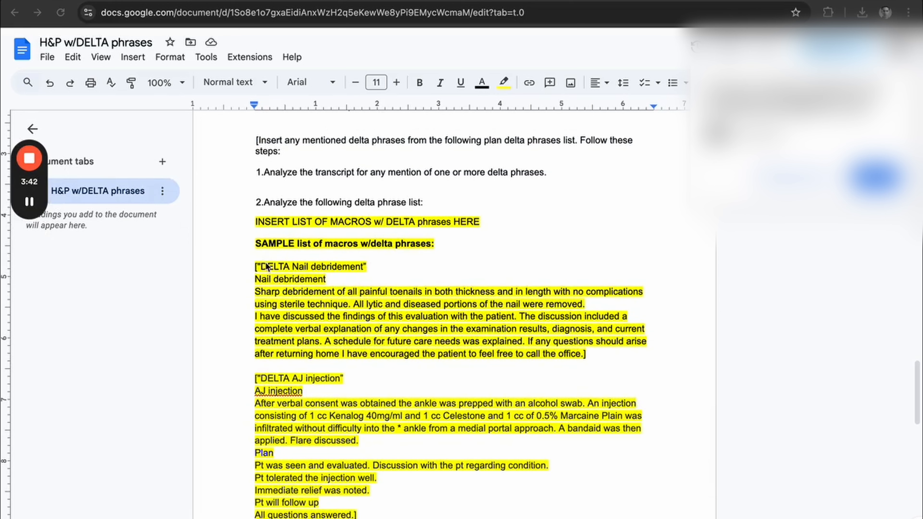
scroll(310, 308, down, 3)
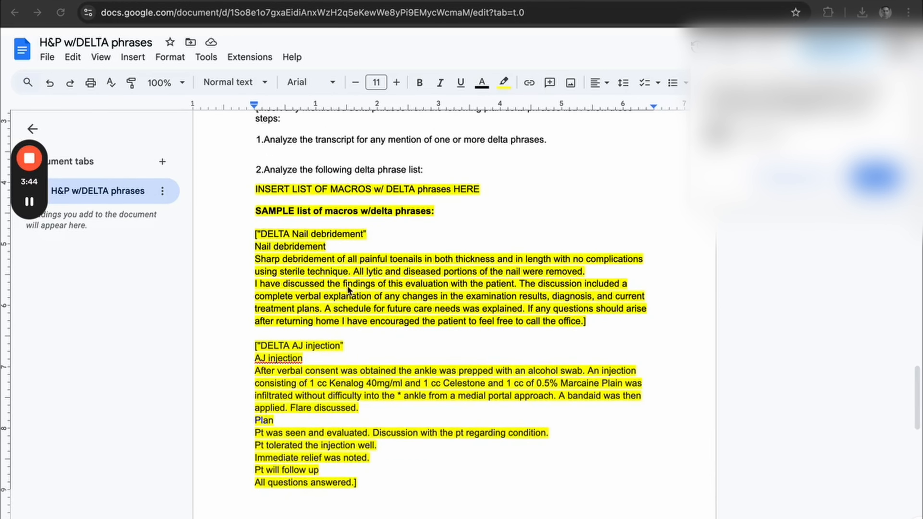
scroll(350, 309, down, 8)
scroll(350, 309, up, 5)
scroll(350, 310, up, 2)
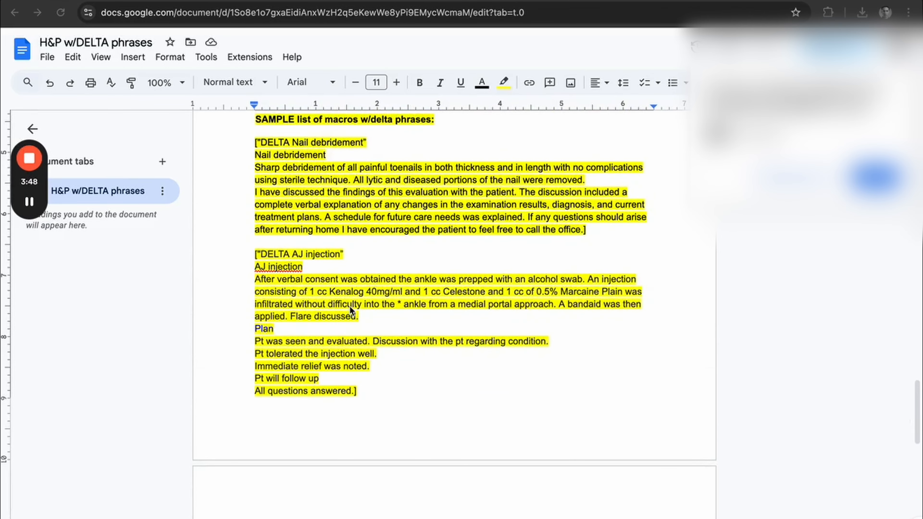
scroll(350, 307, up, 2)
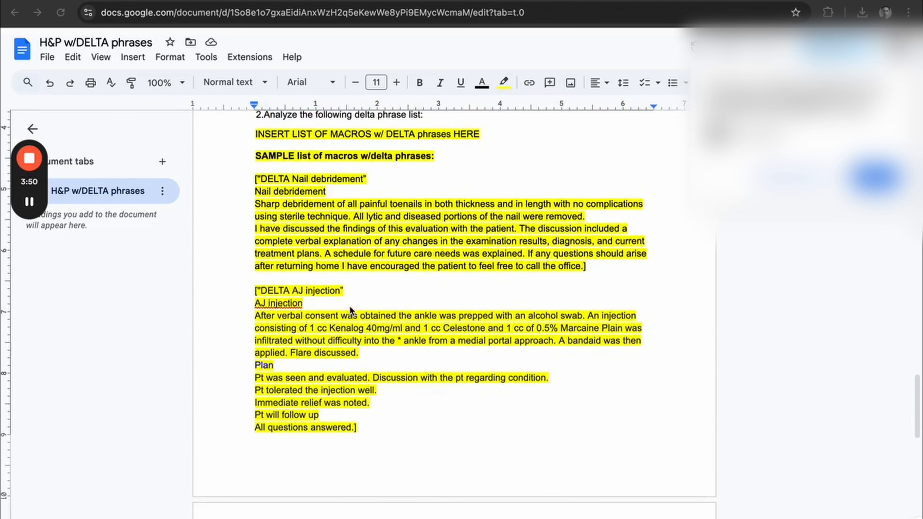
scroll(346, 201, up, 1)
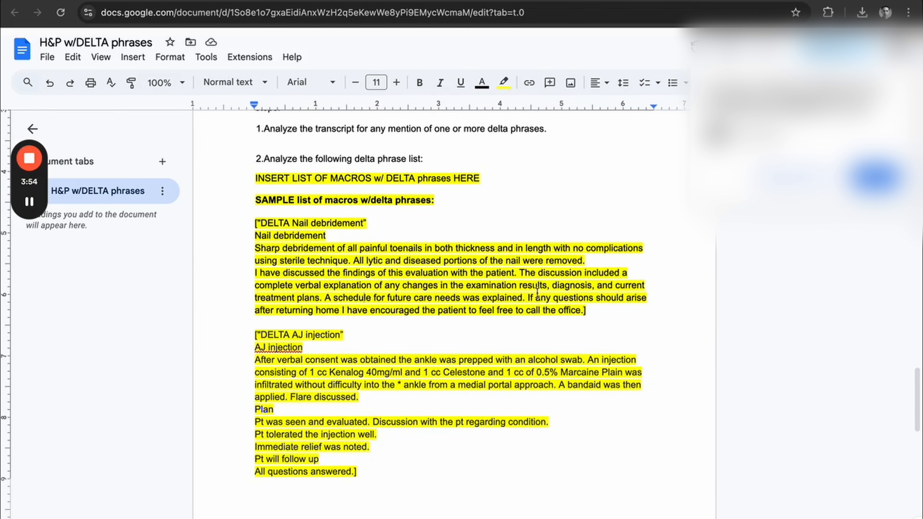
Highlight the Nail debridement macro's text and view the remaining sample macros on the following page.
drag(591, 310, 252, 236)
scroll(417, 336, down, 20)
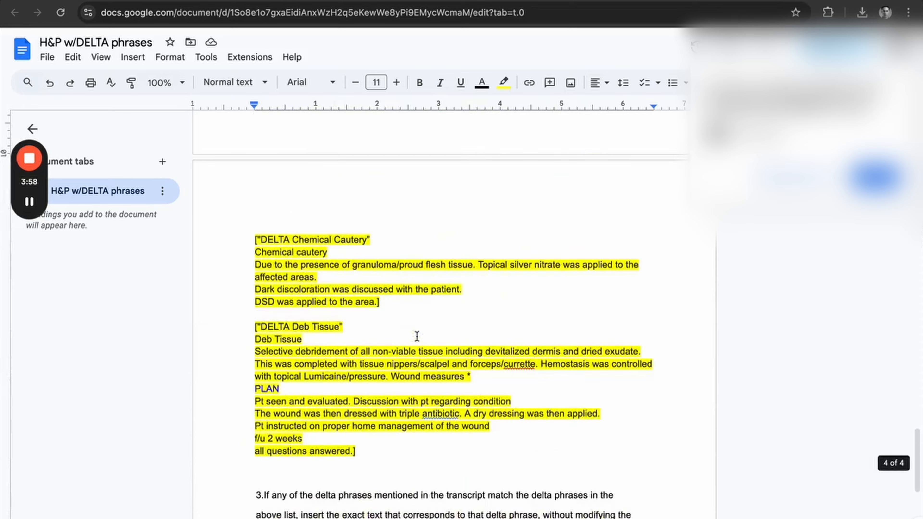
scroll(417, 336, up, 1)
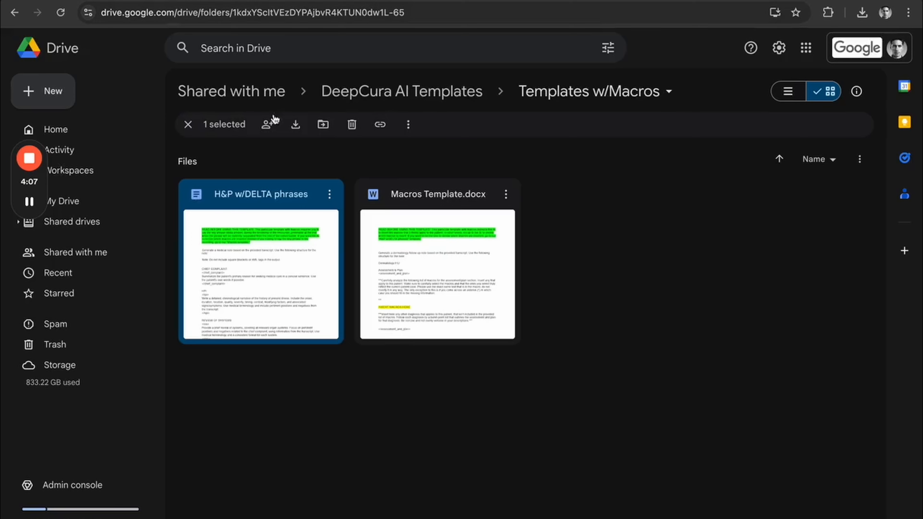
Return to the DeepCura AI Templates folder and open the Annual gynecology exam template from the OB/GYN folder.
click(383, 91)
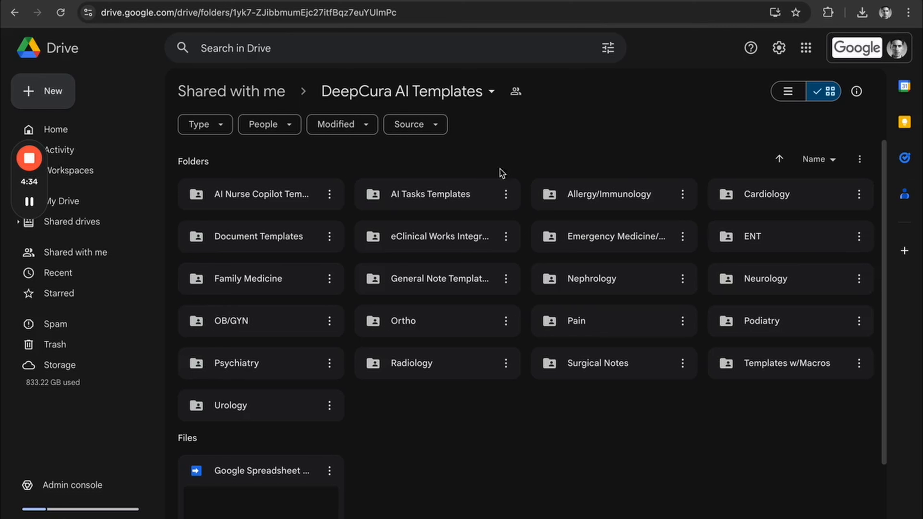
double_click(282, 322)
double_click(269, 249)
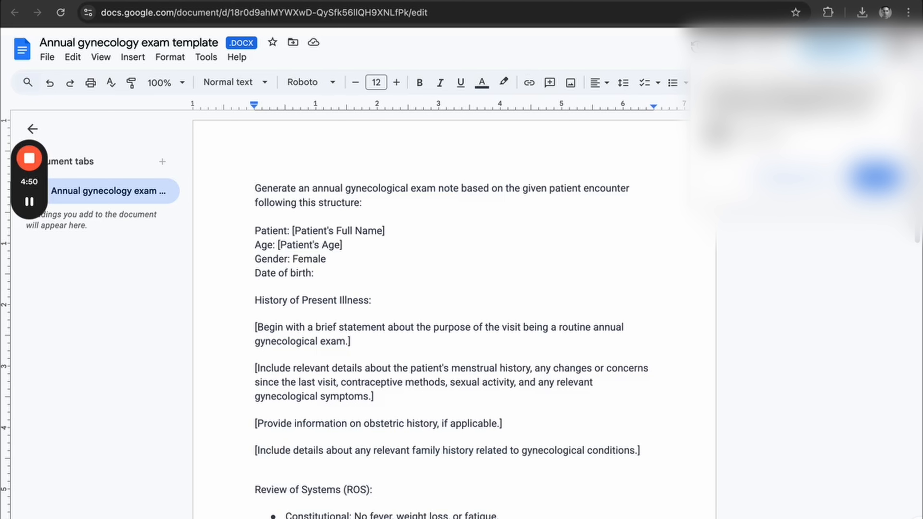
Compare the angle-bracket CC placeholder in Family medicine H&P with the square-bracket patient placeholder in the Annual gynecology exam template.
click(583, 1)
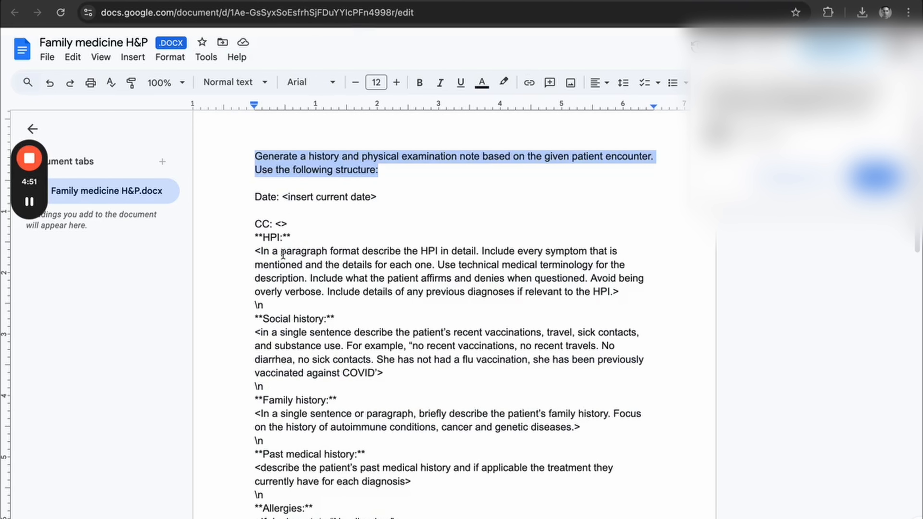
click(287, 226)
drag(287, 227, 278, 227)
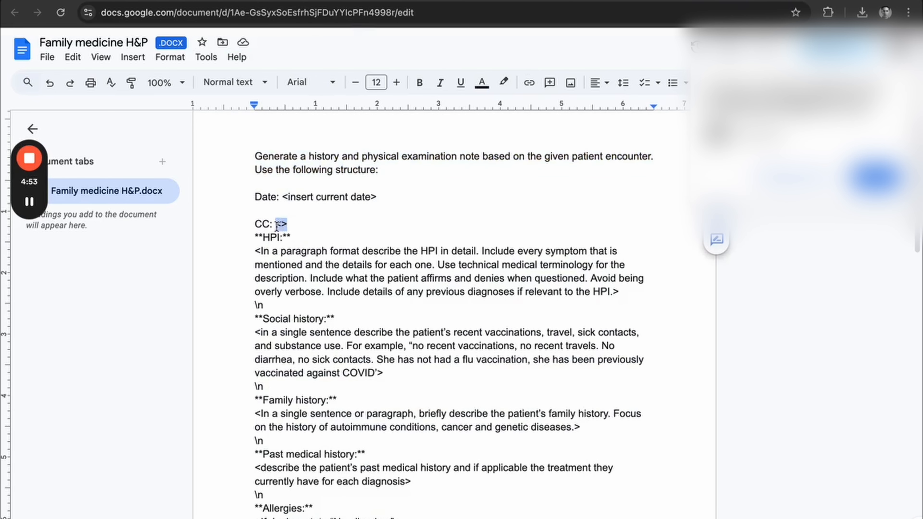
click(654, 1)
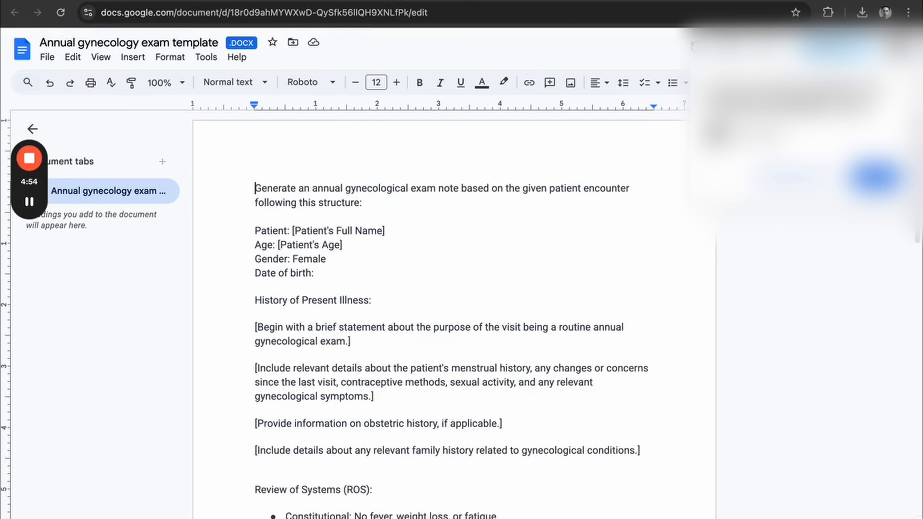
click(295, 229)
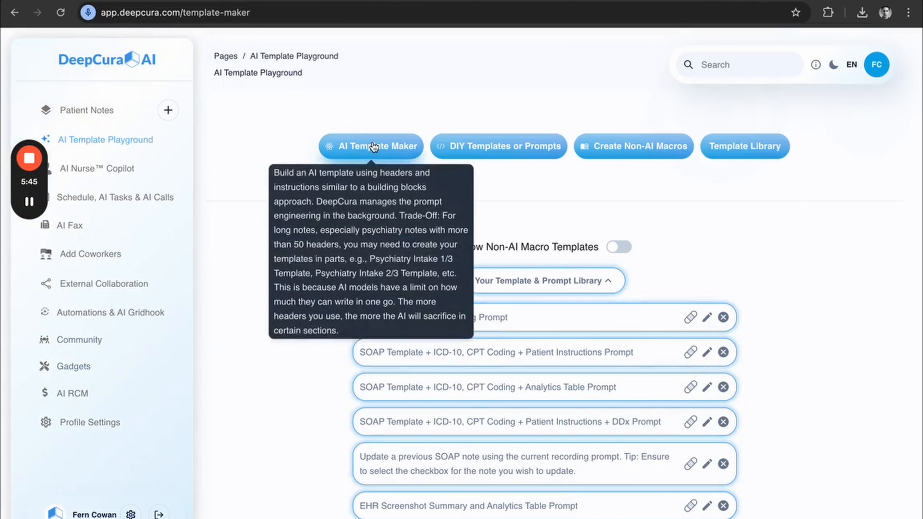
Start a new template in the AI Template Maker and look over its default headers, macros and physical exam section.
click(360, 147)
scroll(399, 405, down, 12)
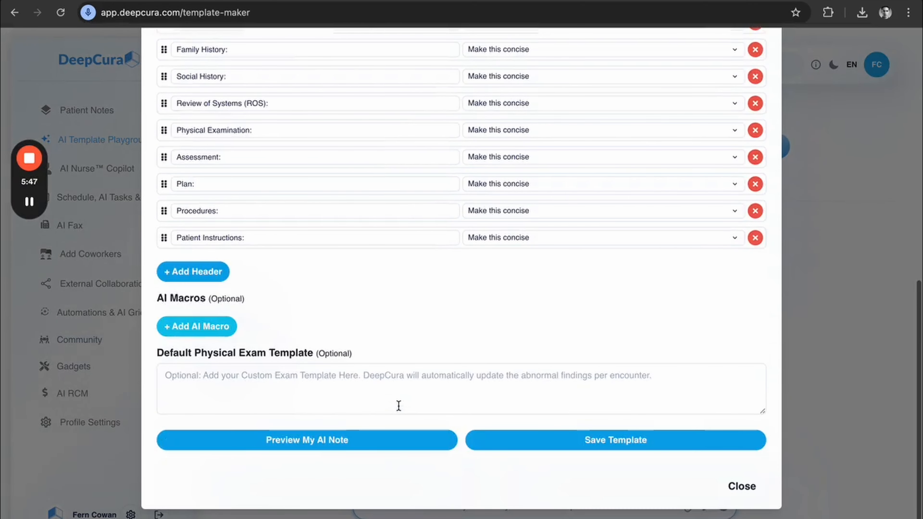
scroll(399, 405, up, 12)
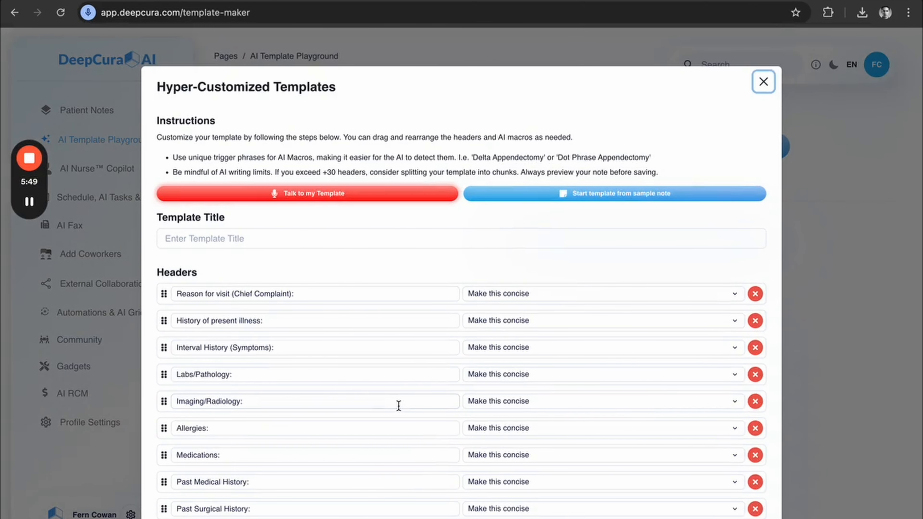
Request a psychiatry template by voice with Talk to my Template, and end the conversation to generate it.
mouse_move(308, 203)
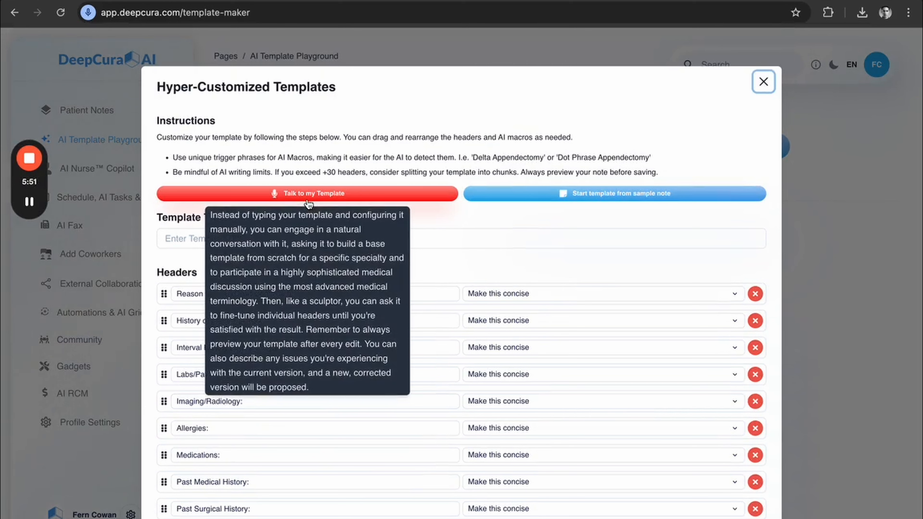
click(322, 195)
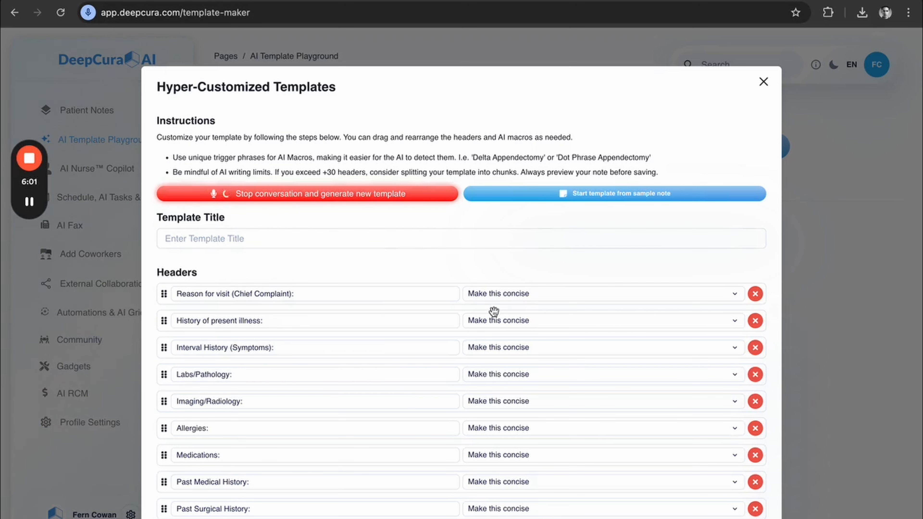
scroll(494, 311, down, 6)
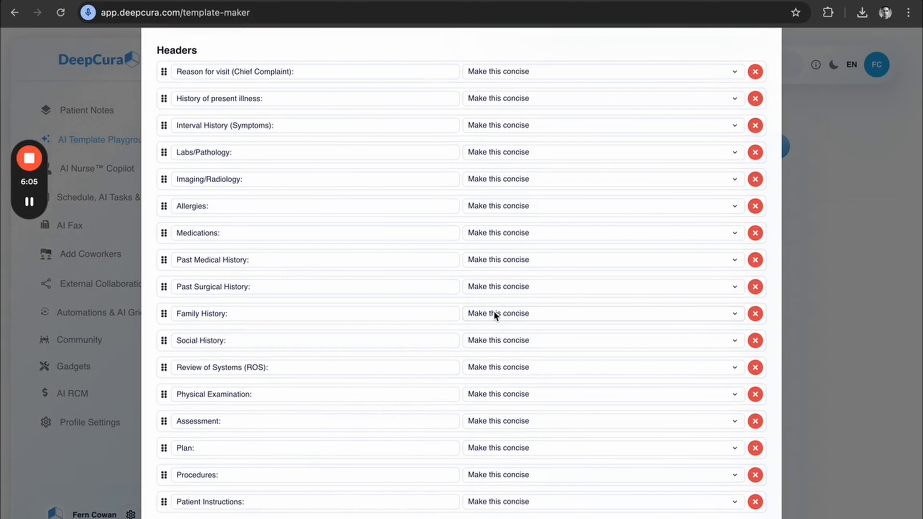
scroll(494, 310, up, 6)
click(300, 194)
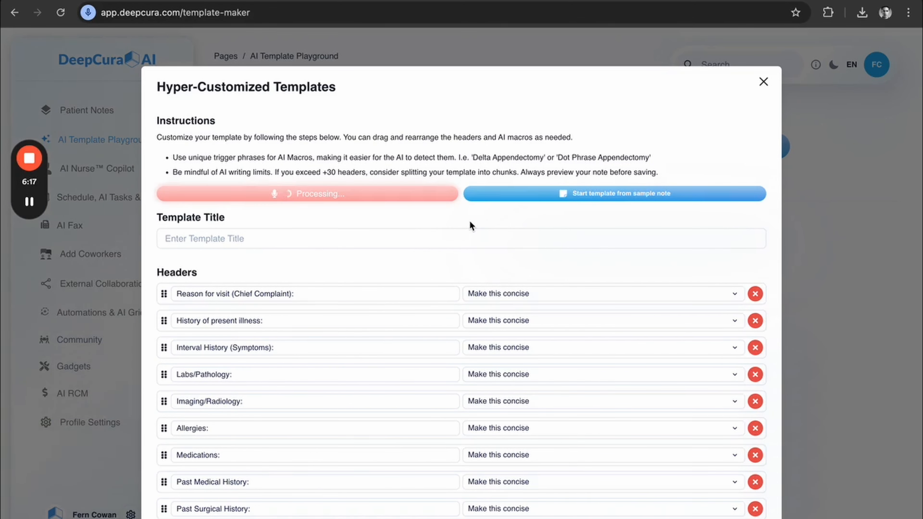
Review the generated psychiatry headers, custom instructions, AI macros and default physical exam template.
scroll(470, 255, down, 4)
scroll(470, 266, down, 2)
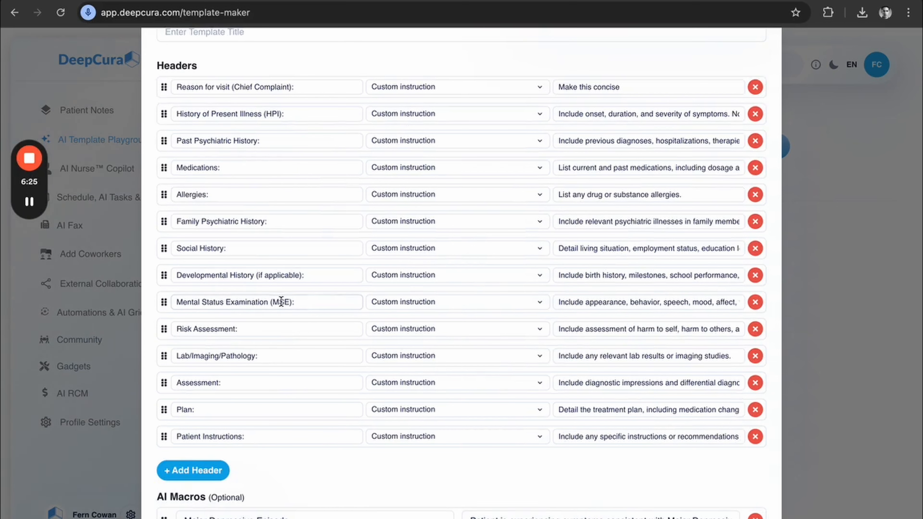
scroll(318, 318, down, 4)
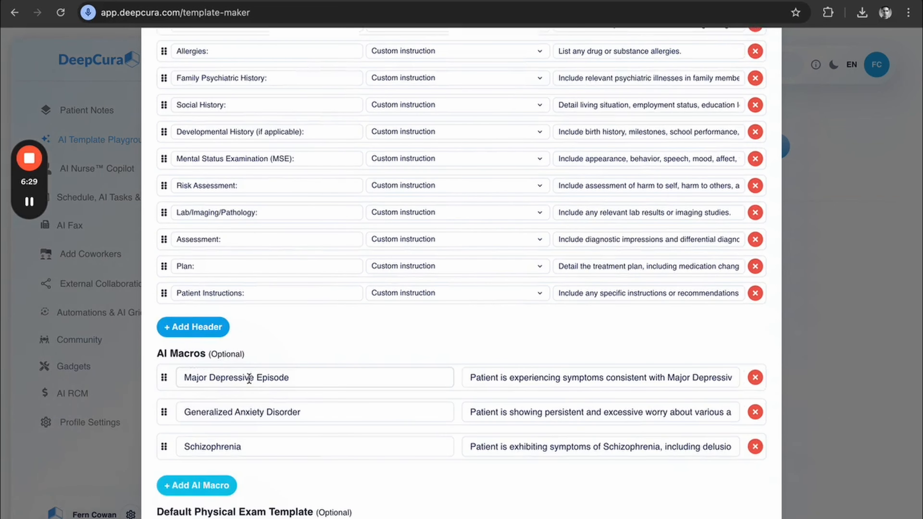
scroll(314, 388, down, 4)
scroll(338, 323, up, 1)
click(292, 270)
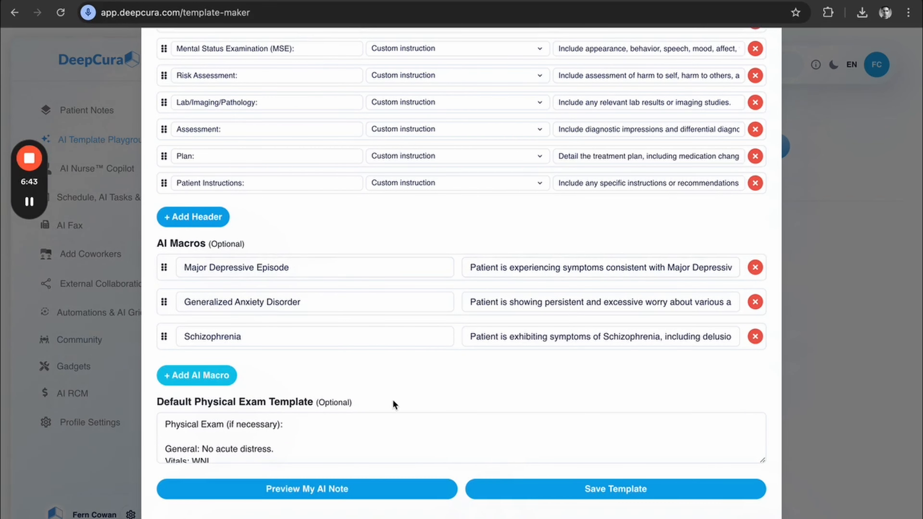
Ask the template by voice to remove the Mental Status Examination (MSE) header and generate the revised version.
scroll(394, 404, up, 15)
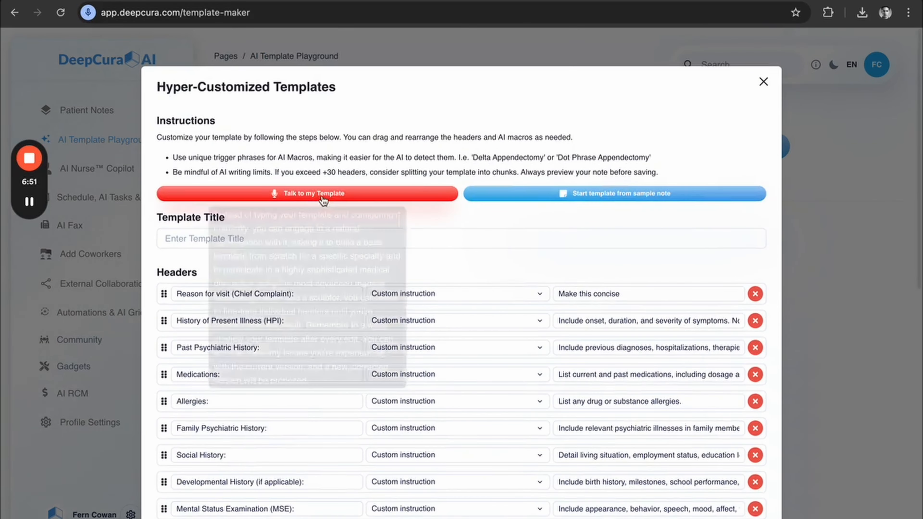
click(268, 196)
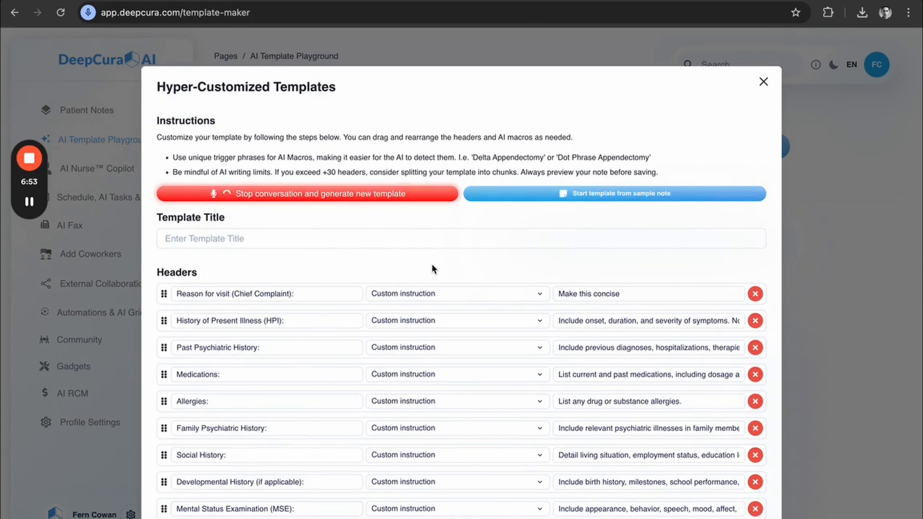
scroll(433, 264, down, 2)
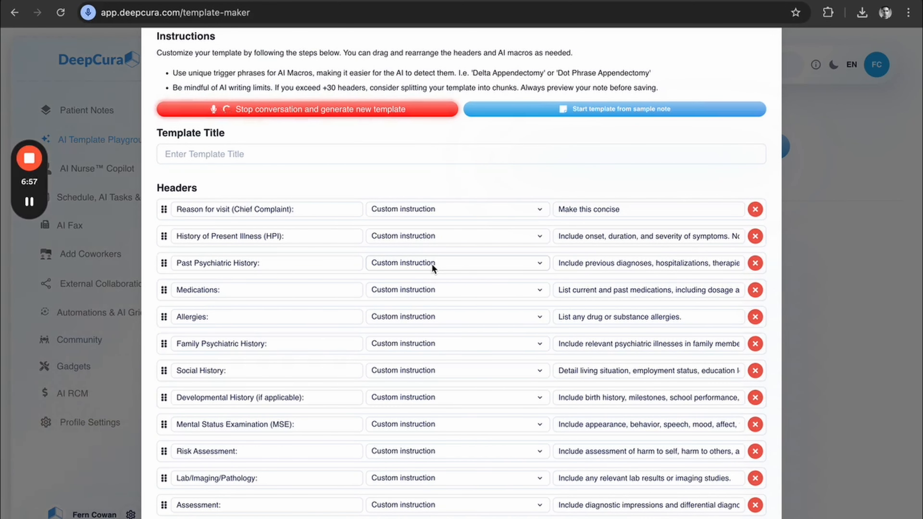
click(274, 110)
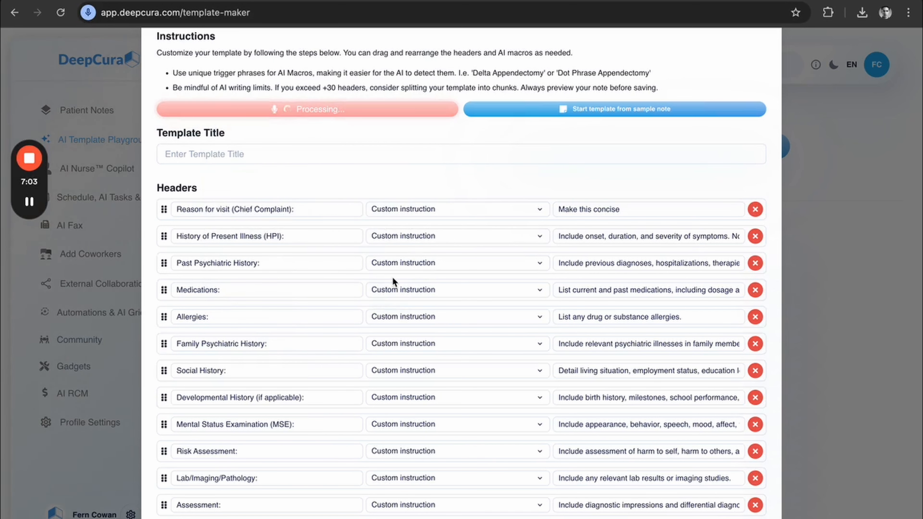
scroll(393, 278, down, 11)
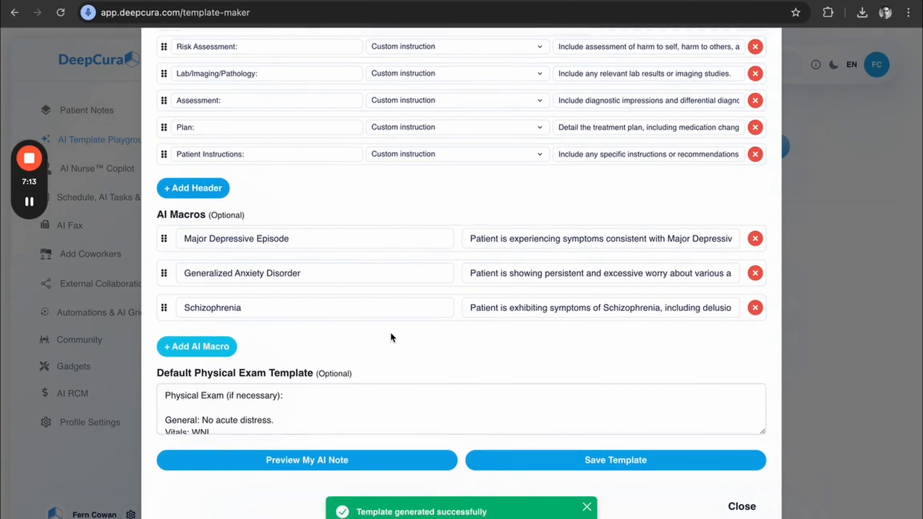
scroll(391, 332, up, 10)
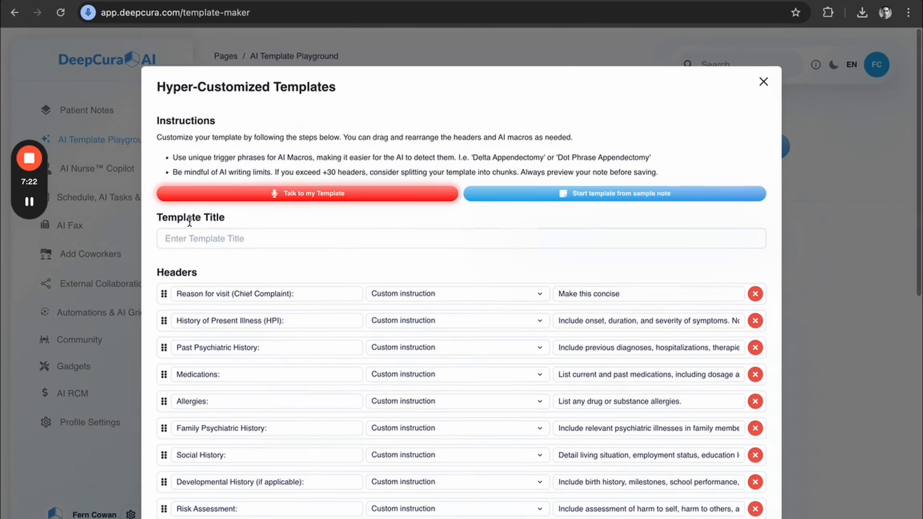
Title the template "Psychiatry test template" and save it.
click(240, 239)
text(Psychiatry)
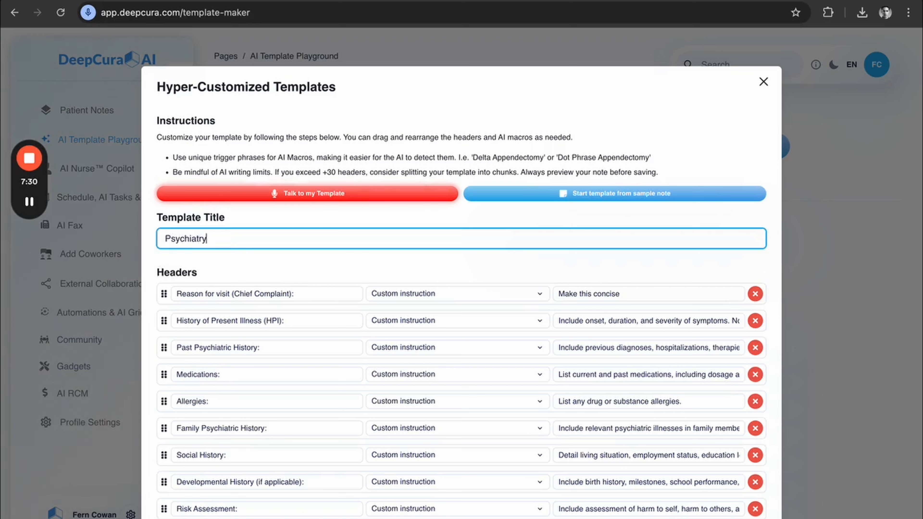
text( test templagt)
text(te)
scroll(444, 349, down, 10)
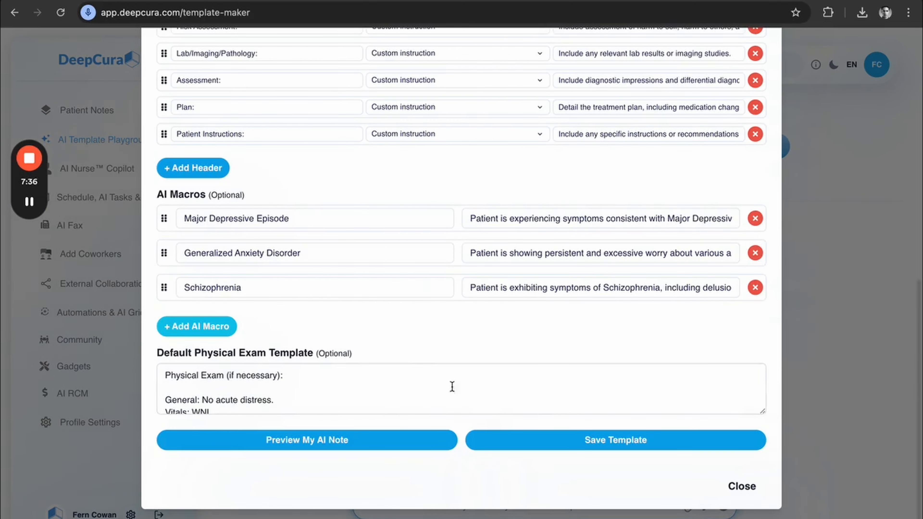
click(567, 441)
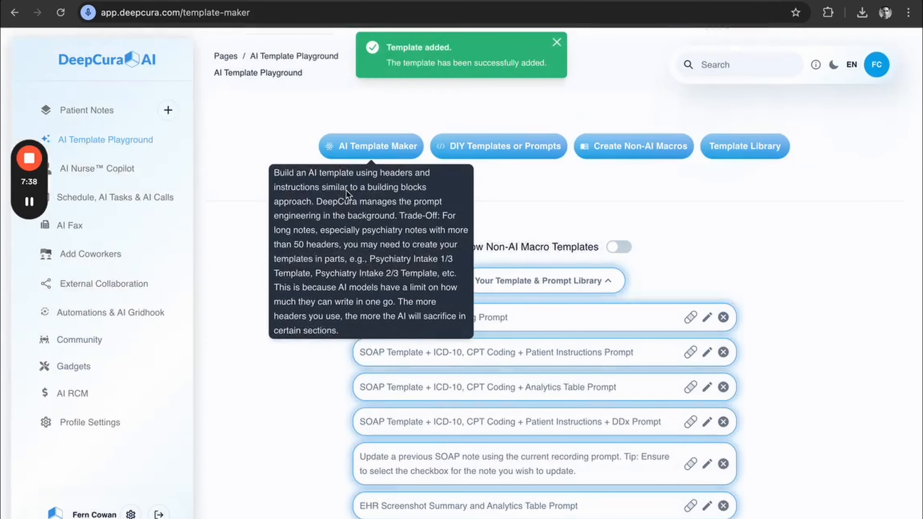
Create a new patient named "Test" in Patient Notes.
click(102, 109)
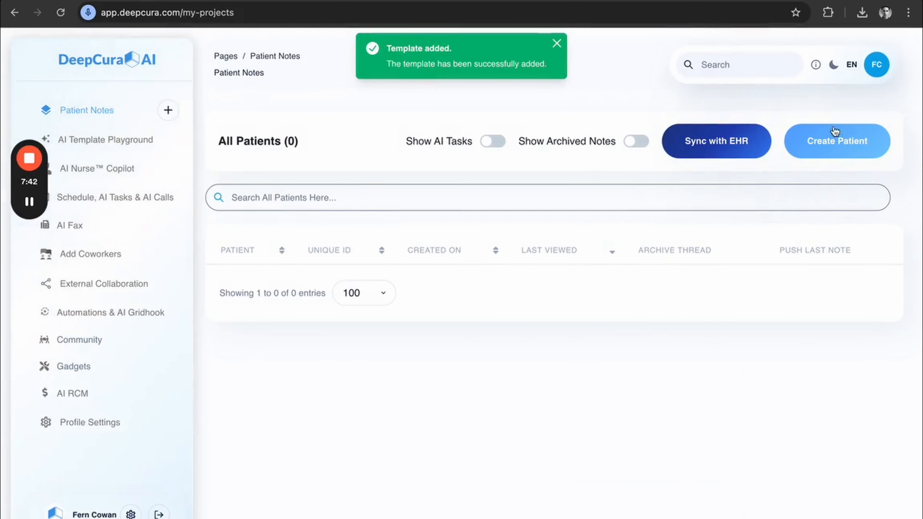
click(820, 143)
text(Test)
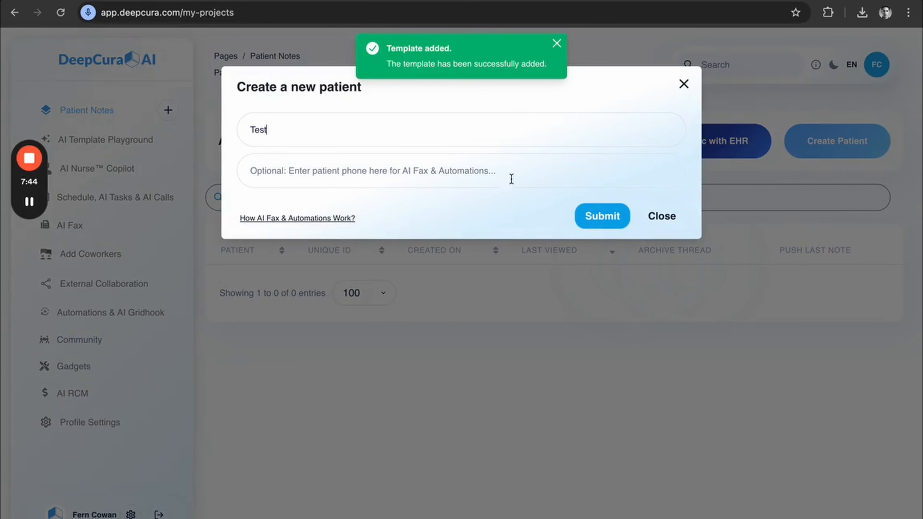
click(600, 218)
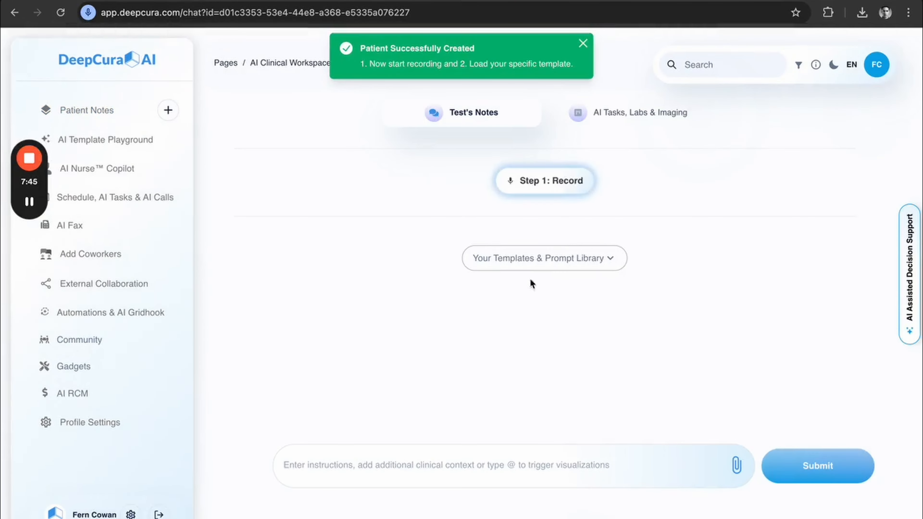
Load the Psychiatry test template from the templates and prompt library into the Test patient's note instructions.
click(545, 259)
scroll(402, 367, down, 6)
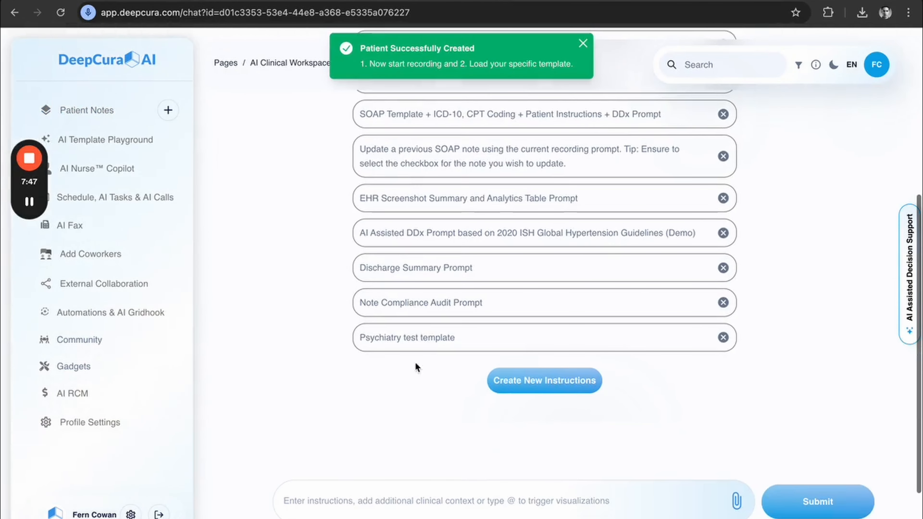
scroll(721, 181, up, 5)
scroll(574, 293, down, 5)
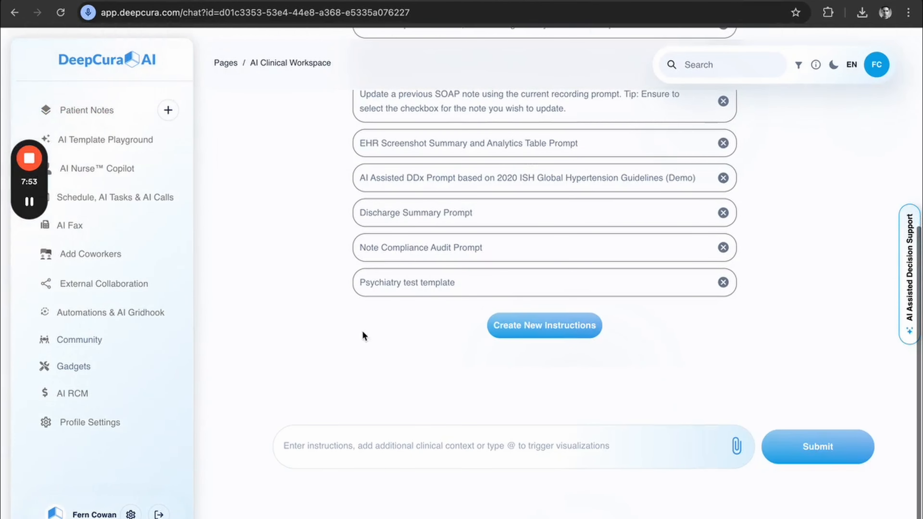
click(441, 283)
Examine the loaded prompt's introductory instructions, header title and instruction tags, macro trigger phrases and default physical exam section.
scroll(221, 284, down, 12)
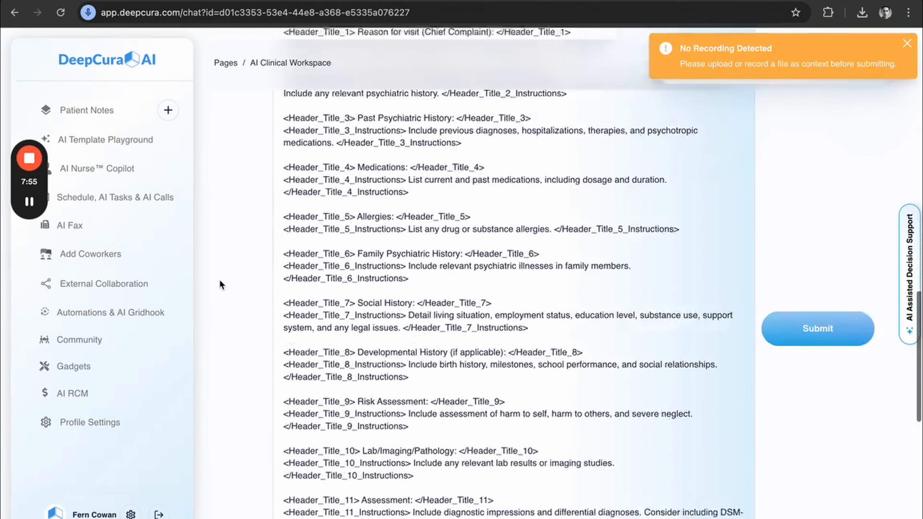
scroll(247, 292, up, 6)
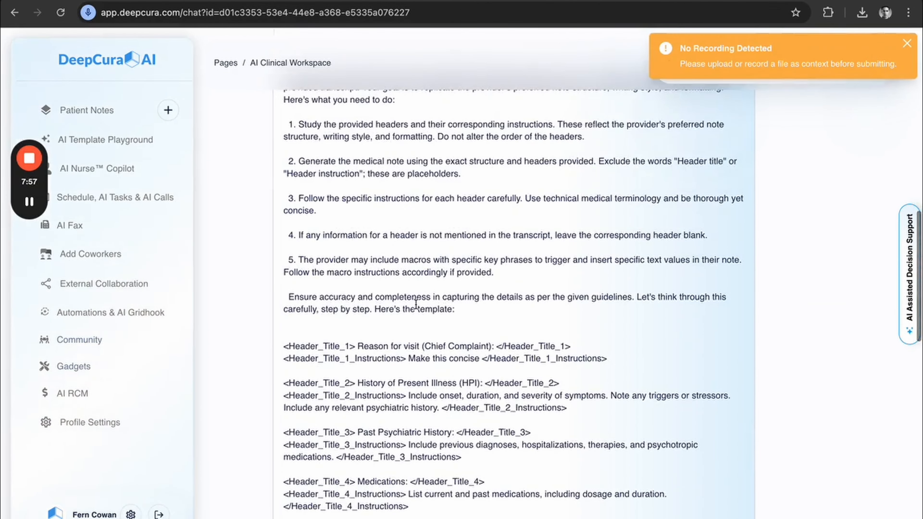
scroll(415, 305, up, 3)
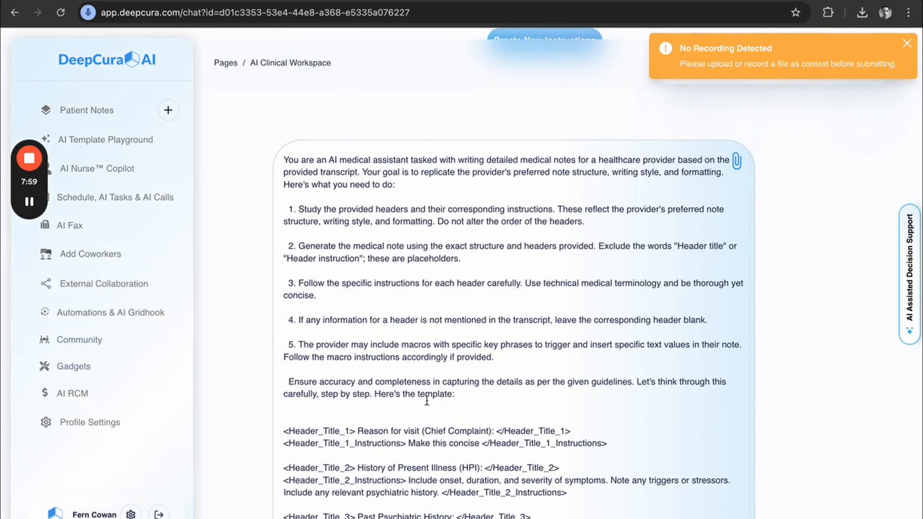
scroll(418, 307, down, 5)
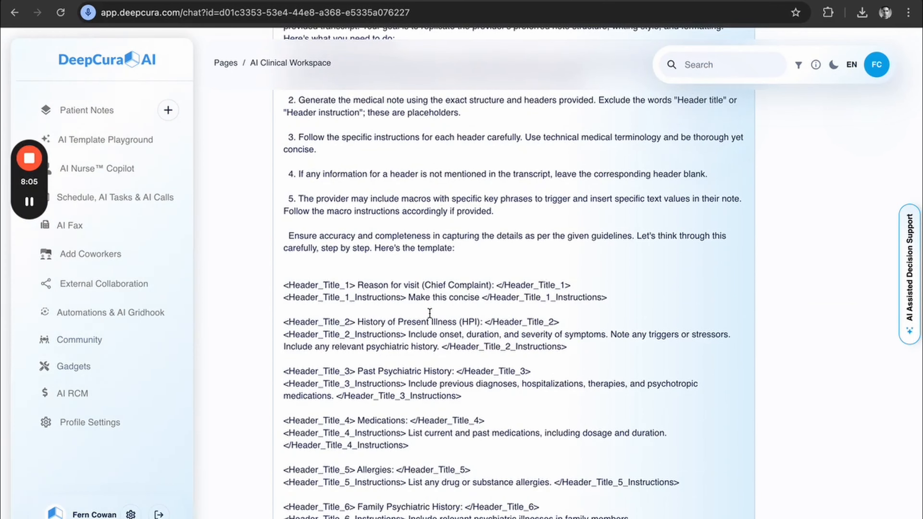
scroll(446, 361, down, 15)
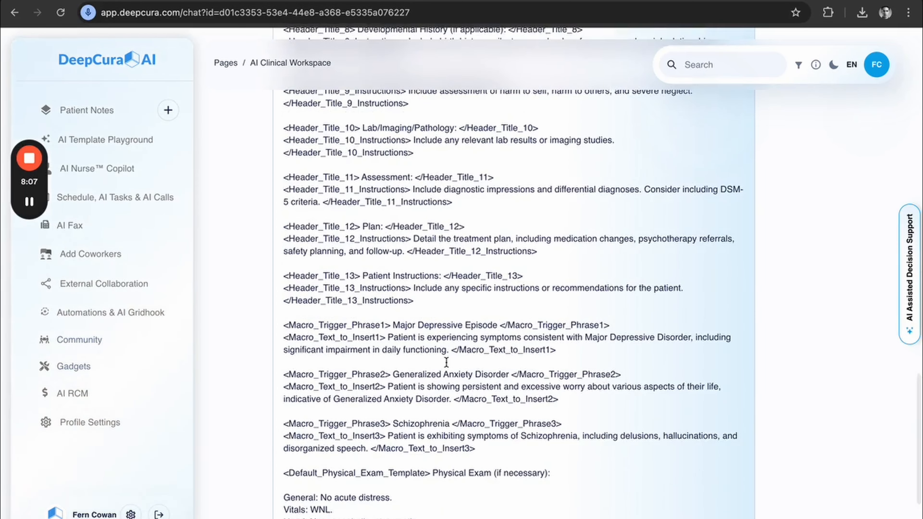
scroll(446, 362, down, 5)
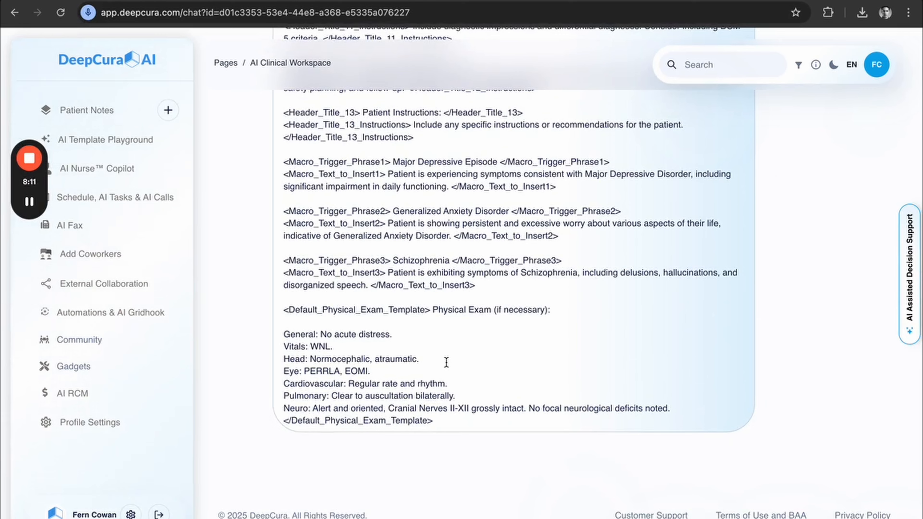
scroll(509, 307, up, 20)
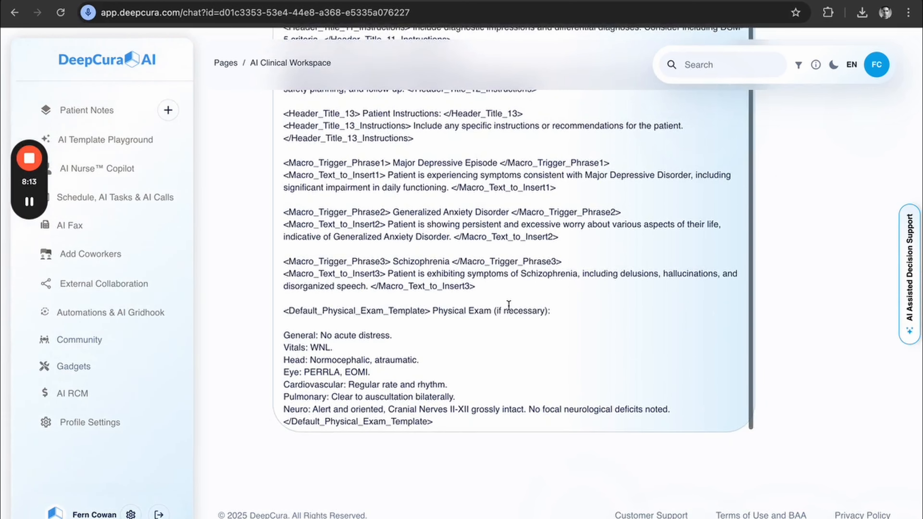
scroll(509, 306, up, 3)
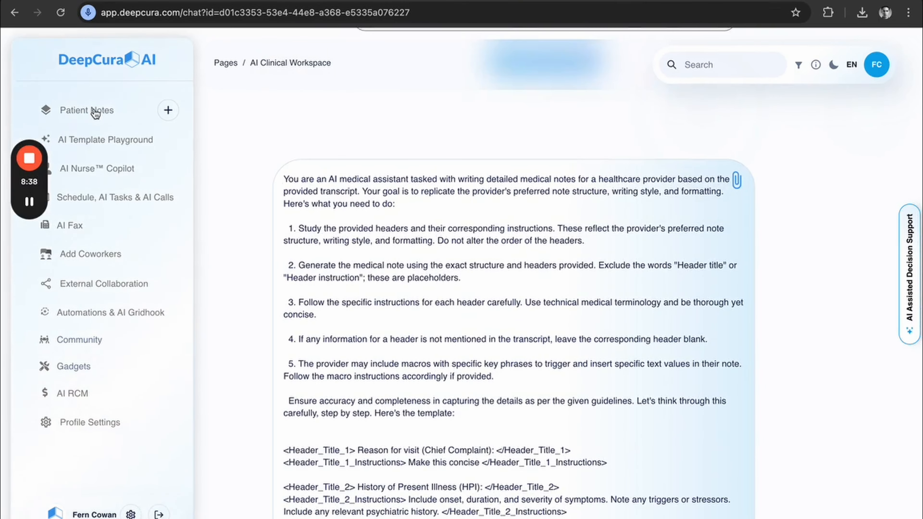
Return to the AI Template Playground and open the Psychiatry test template for editing.
click(74, 109)
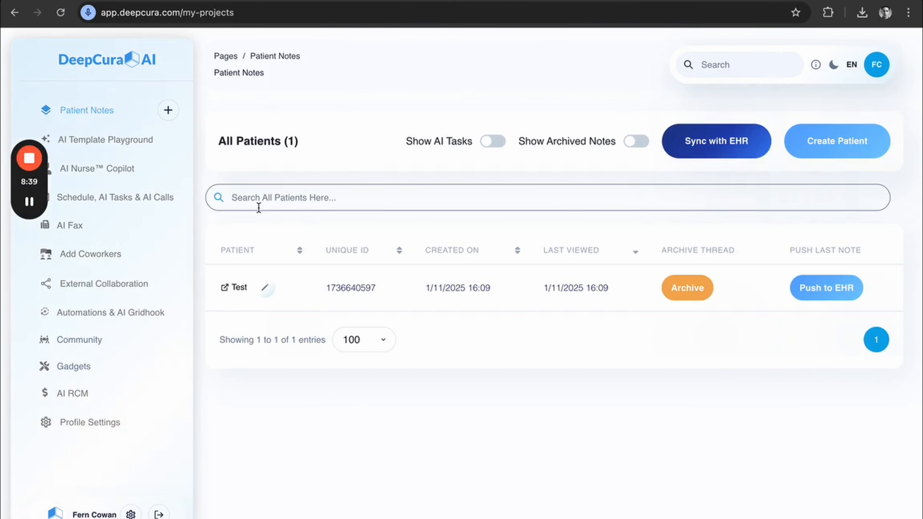
click(130, 144)
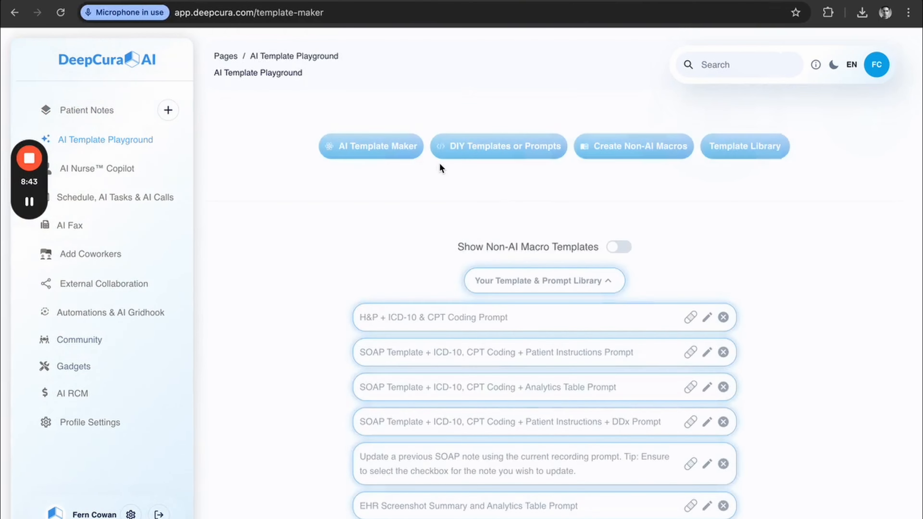
scroll(270, 275, down, 5)
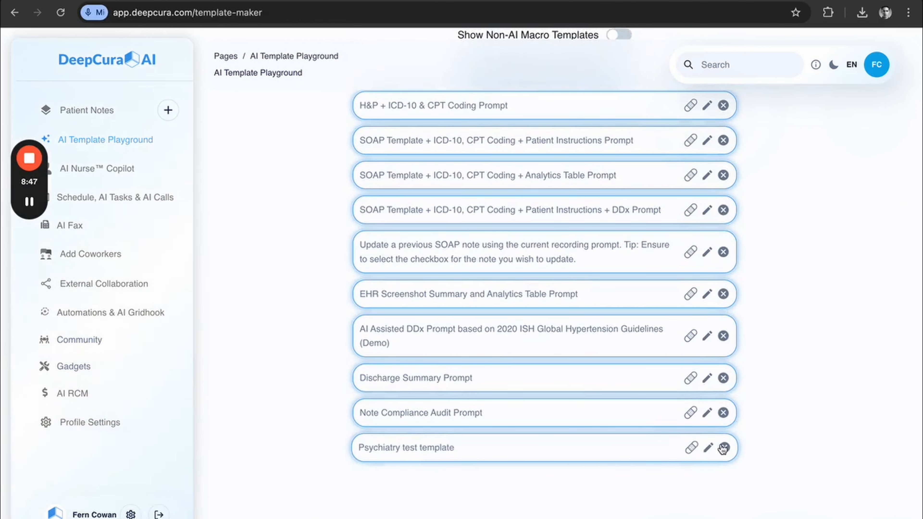
click(712, 449)
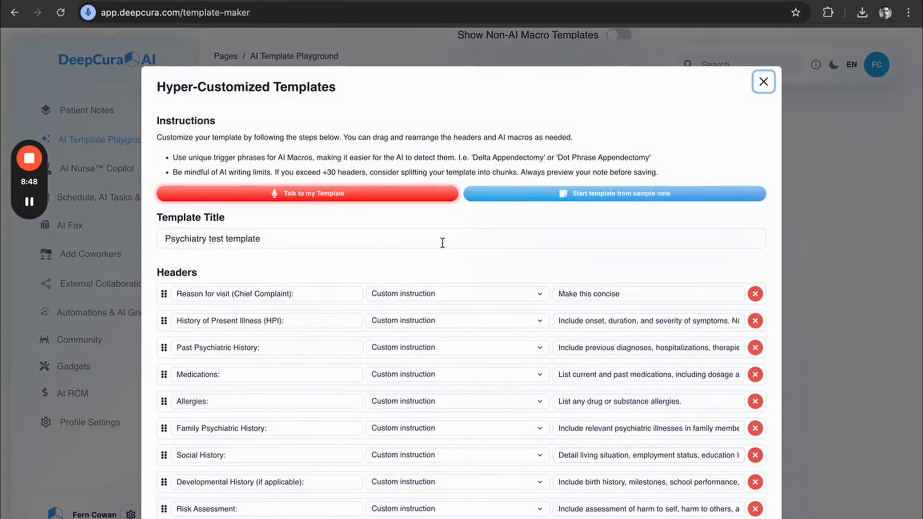
Start the AI note preview for the Psychiatry test template and generate a synthetic encounter transcript from dictated specifications.
scroll(388, 322, down, 10)
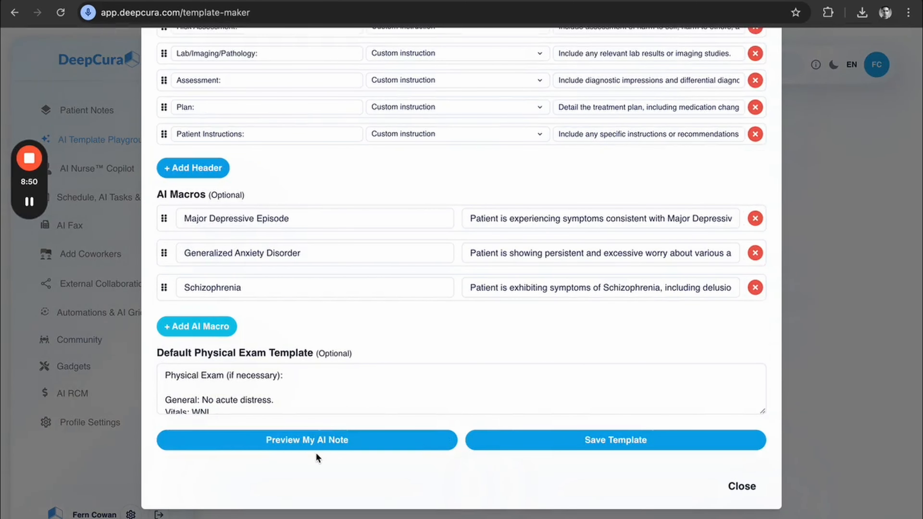
click(329, 441)
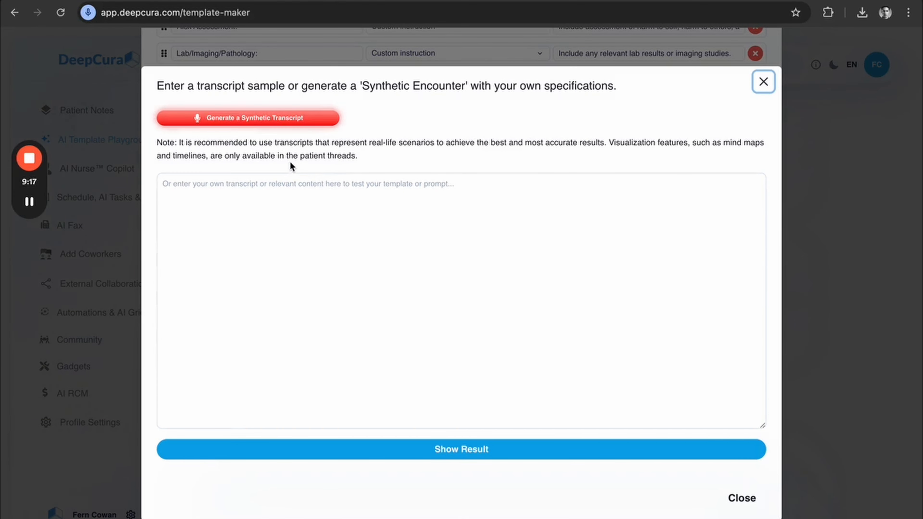
click(254, 120)
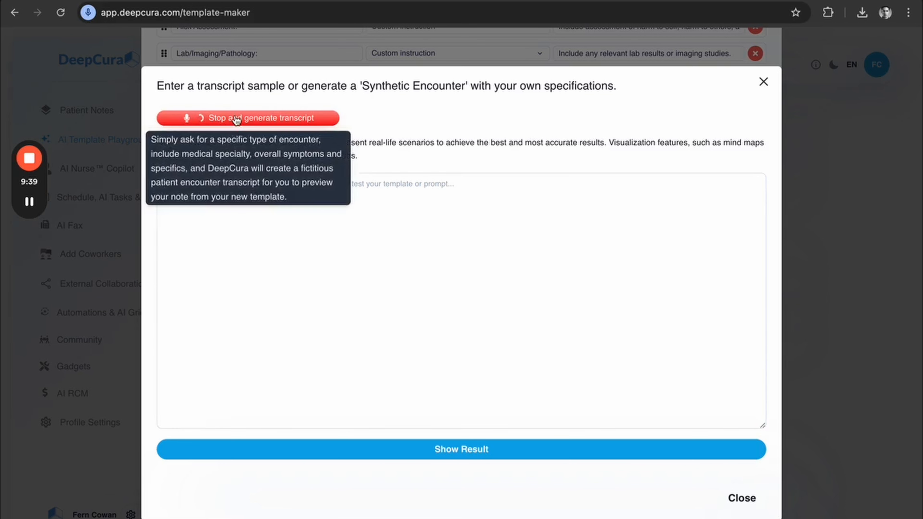
click(233, 120)
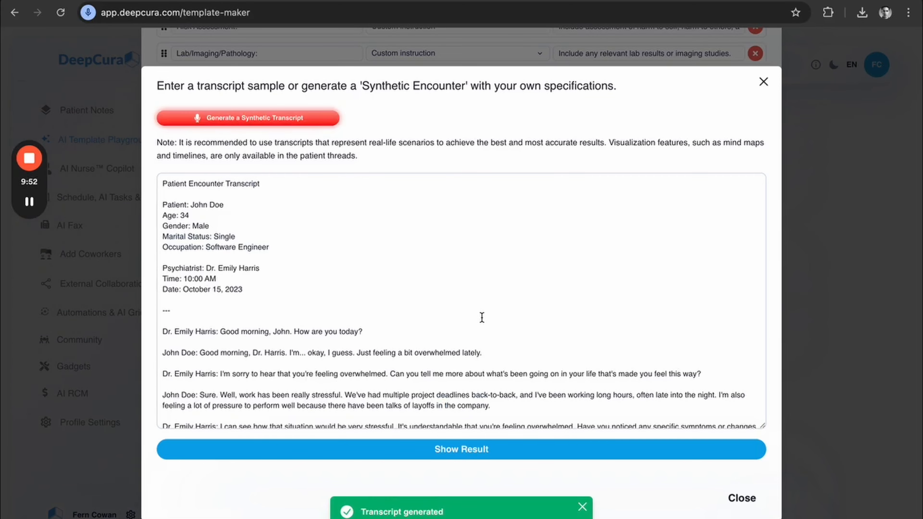
Delete the title, patient details, psychiatrist, time and date lines above the dialogue in the generated transcript.
scroll(288, 282, down, 1)
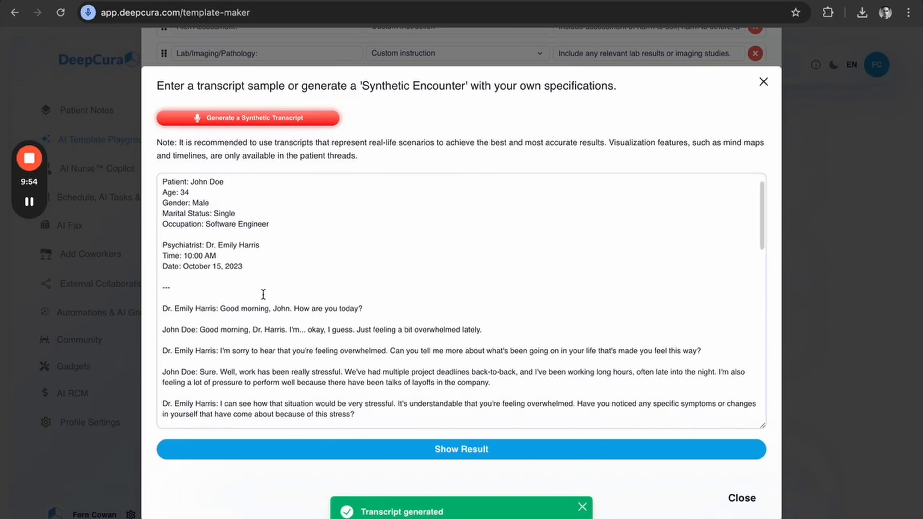
scroll(264, 293, down, 5)
scroll(263, 293, down, 15)
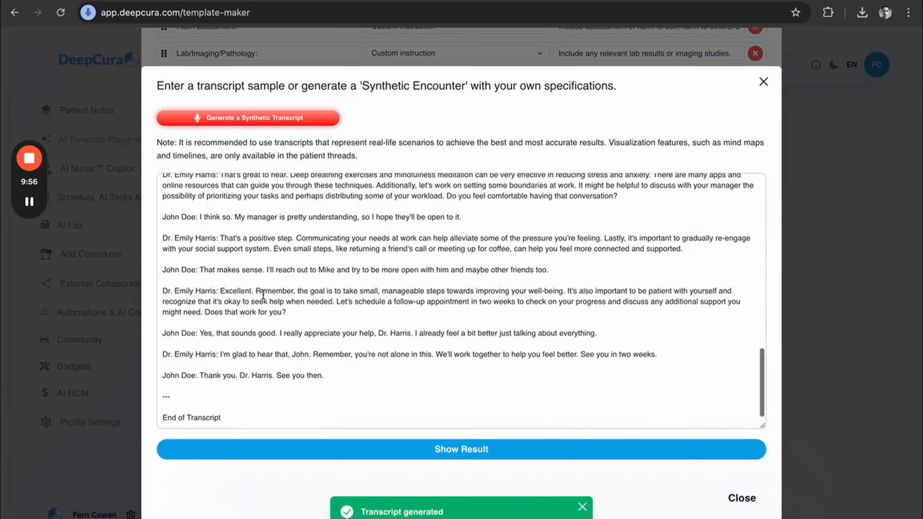
scroll(263, 293, up, 20)
drag(259, 295, 156, 177)
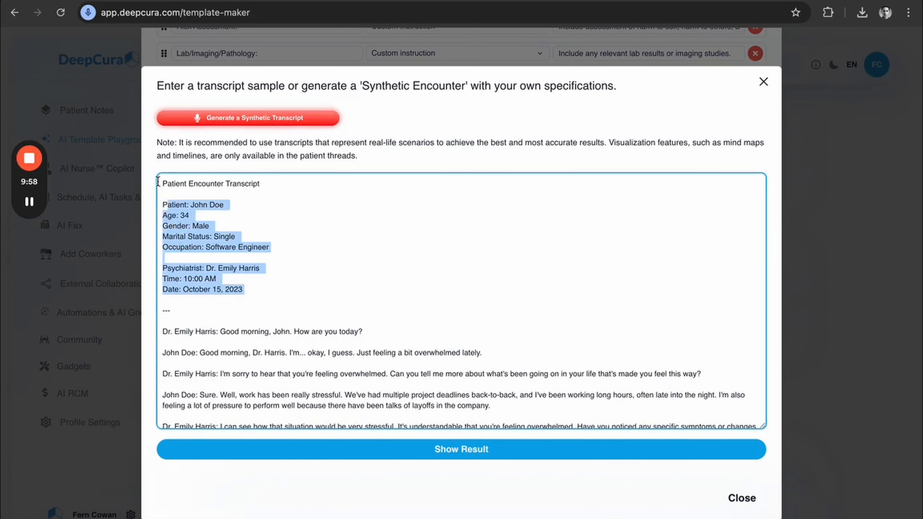
key(BackSpace)
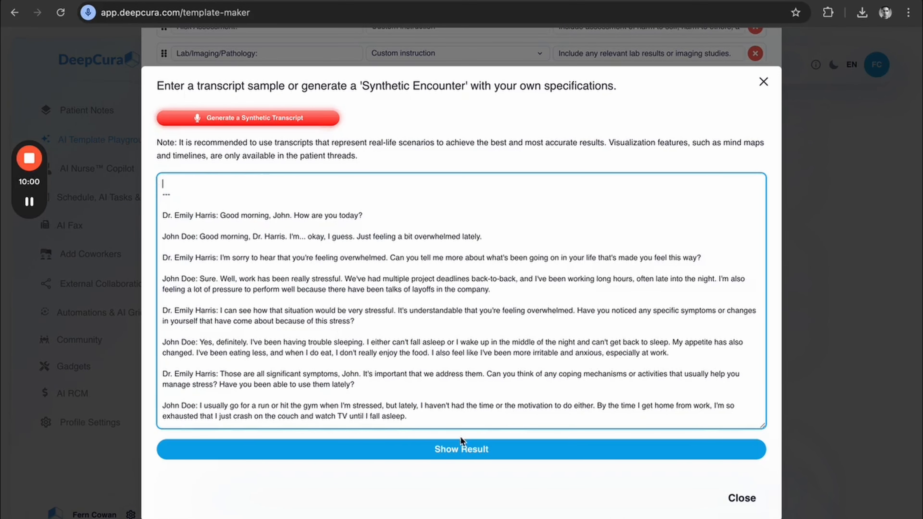
Generate the AI note from the edited transcript, review its sections, and return to the template editor.
click(441, 455)
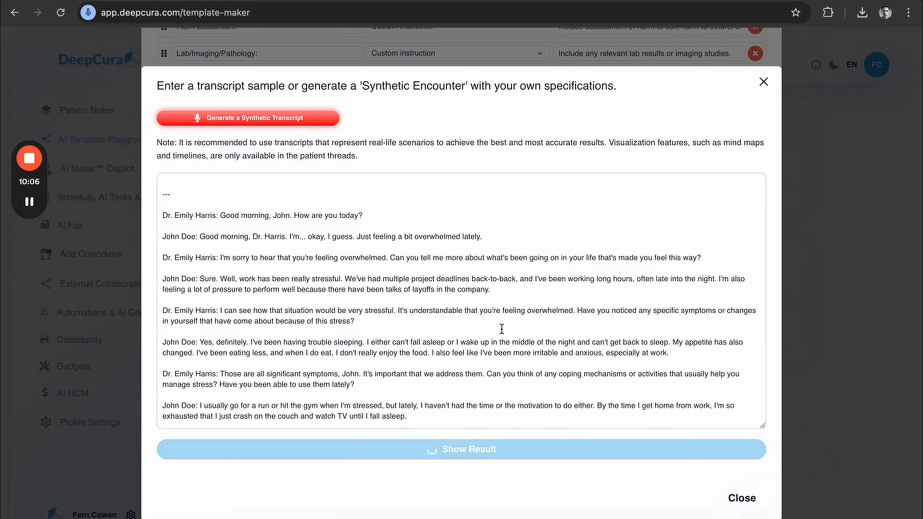
scroll(338, 331, down, 5)
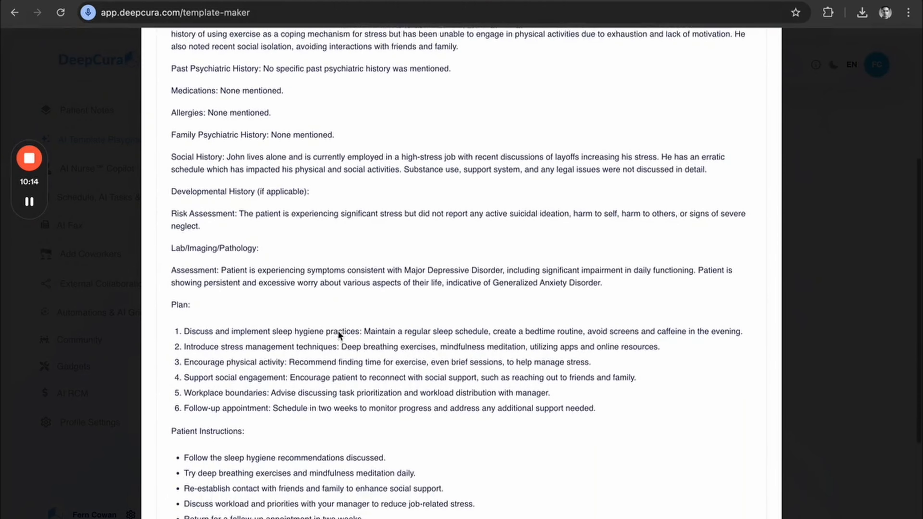
scroll(337, 331, down, 3)
scroll(339, 333, down, 2)
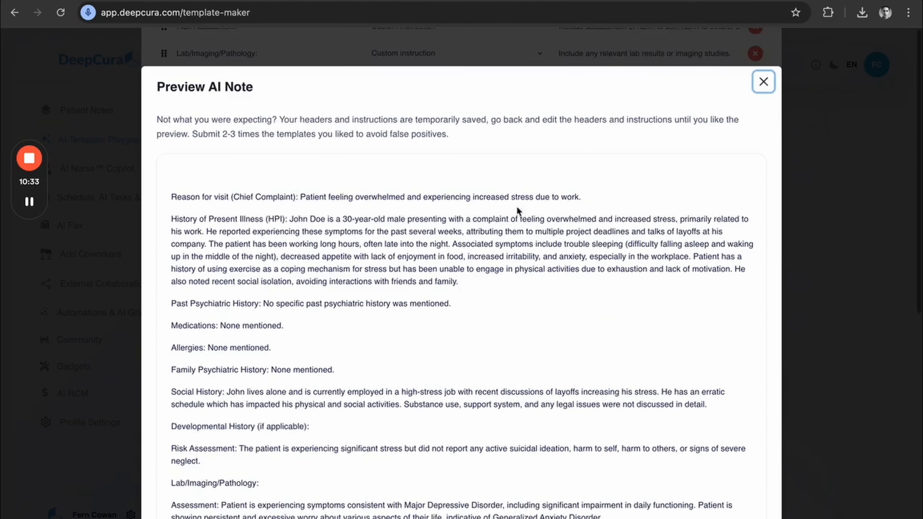
click(762, 82)
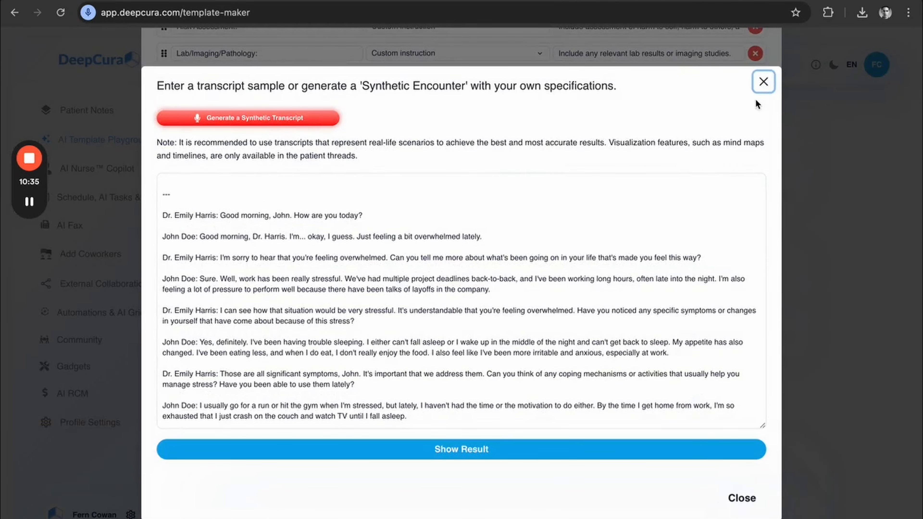
click(764, 81)
Remove the History of Present Illness (HPI) header from the Psychiatry test template.
scroll(450, 179, up, 15)
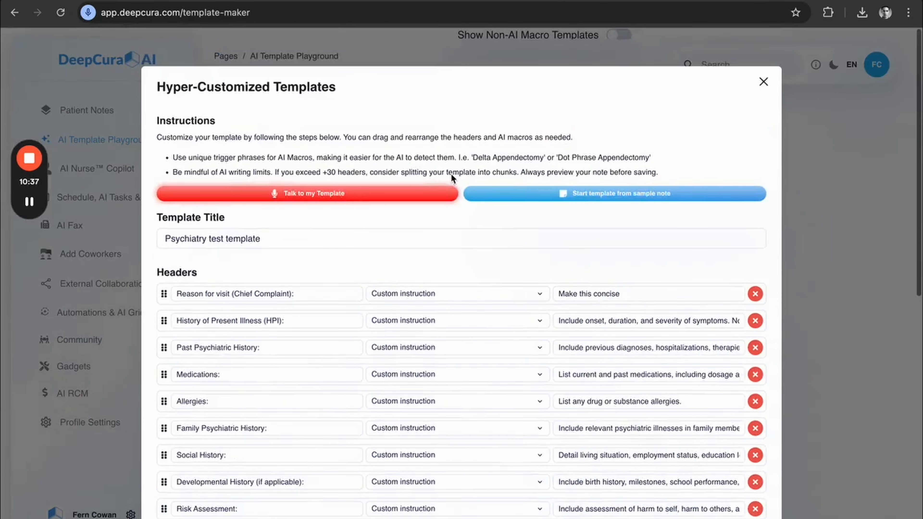
click(609, 297)
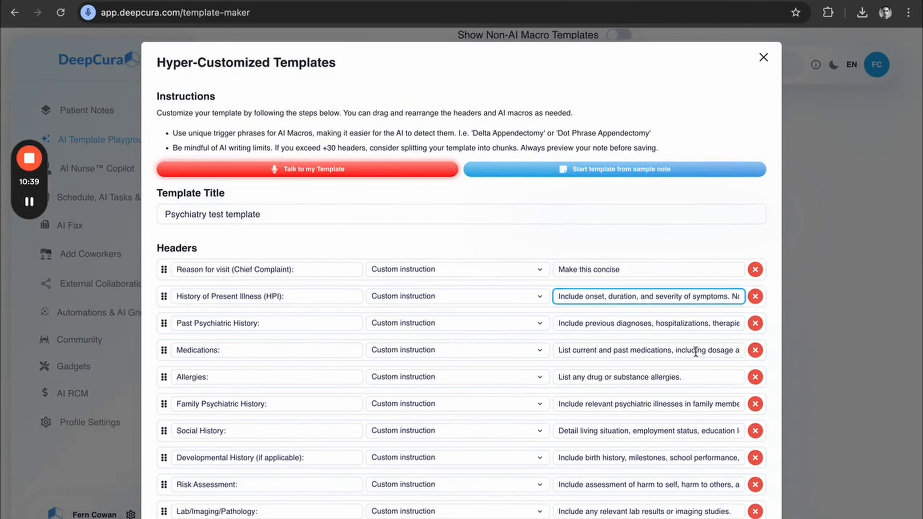
click(756, 299)
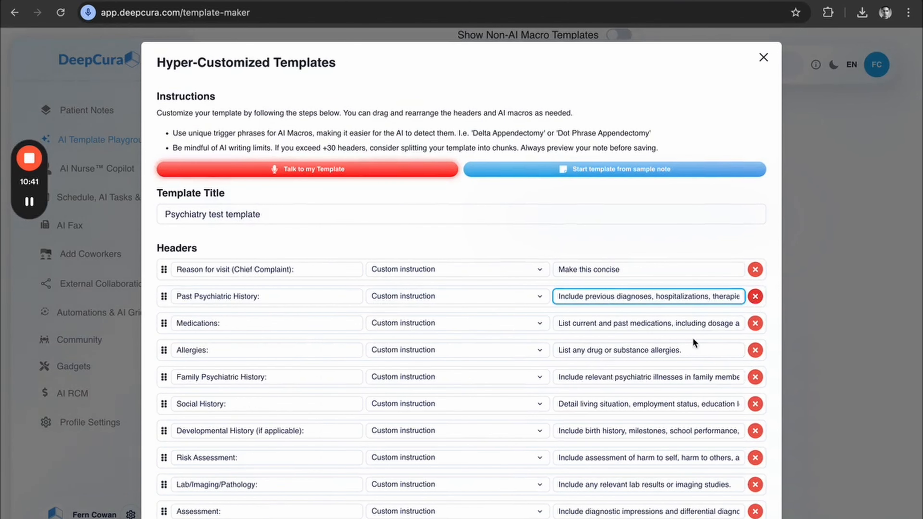
Add a blank header to the template, delete it again, and close the editor without saving.
scroll(693, 338, down, 10)
click(220, 250)
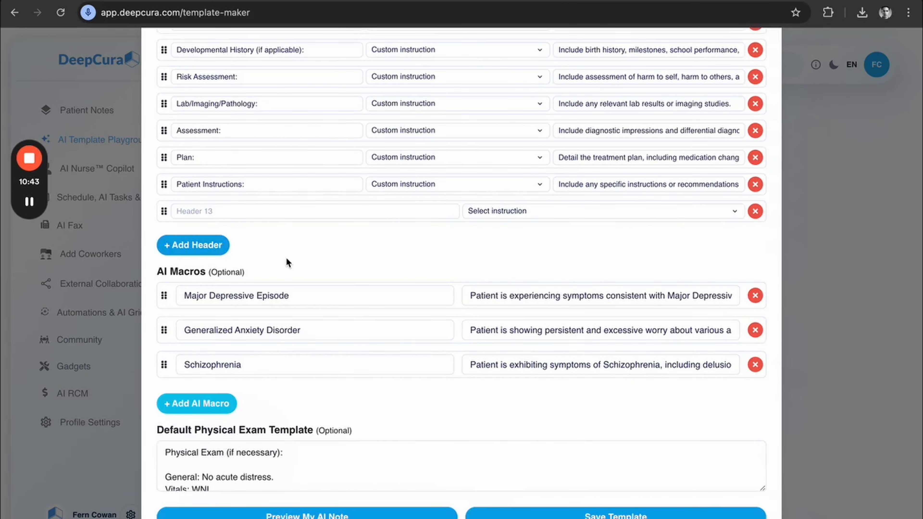
scroll(527, 276, up, 2)
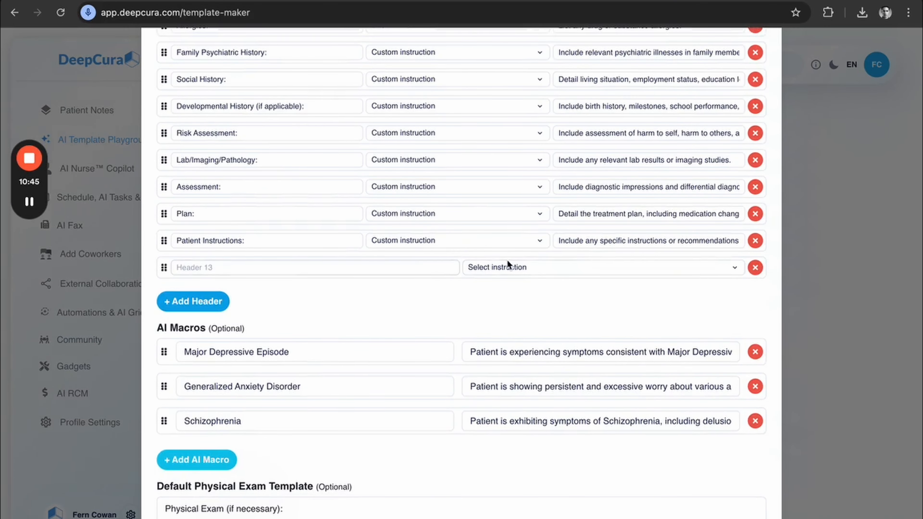
click(755, 264)
scroll(394, 223, up, 3)
scroll(393, 222, up, 8)
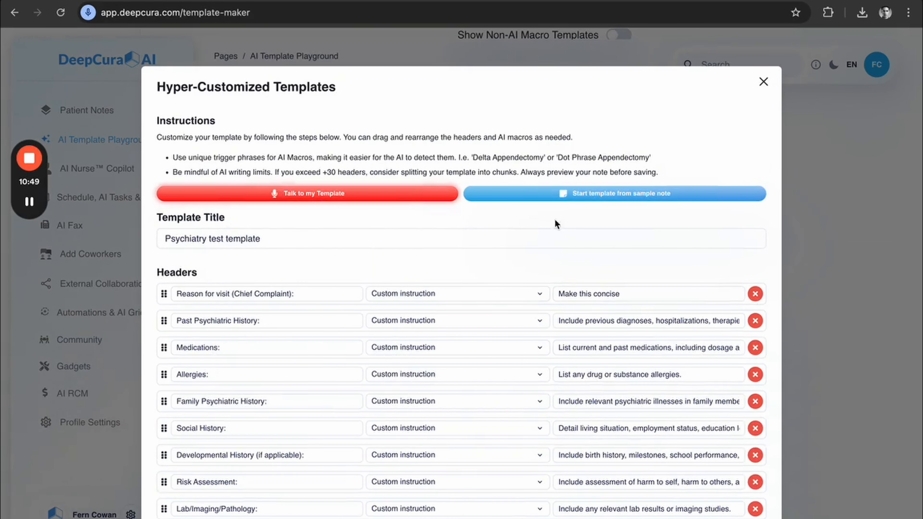
click(763, 82)
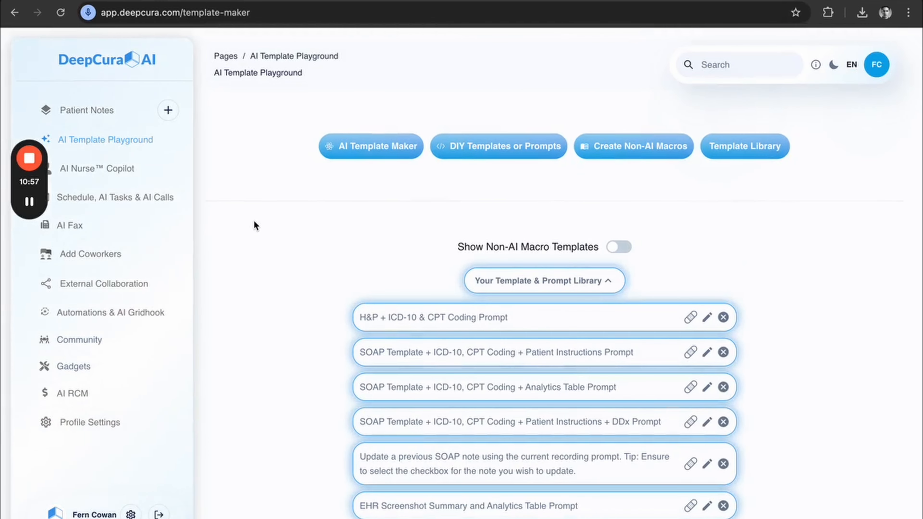
Create and save a non-AI macro titled "Test" with the content "Macro procedure test".
click(637, 161)
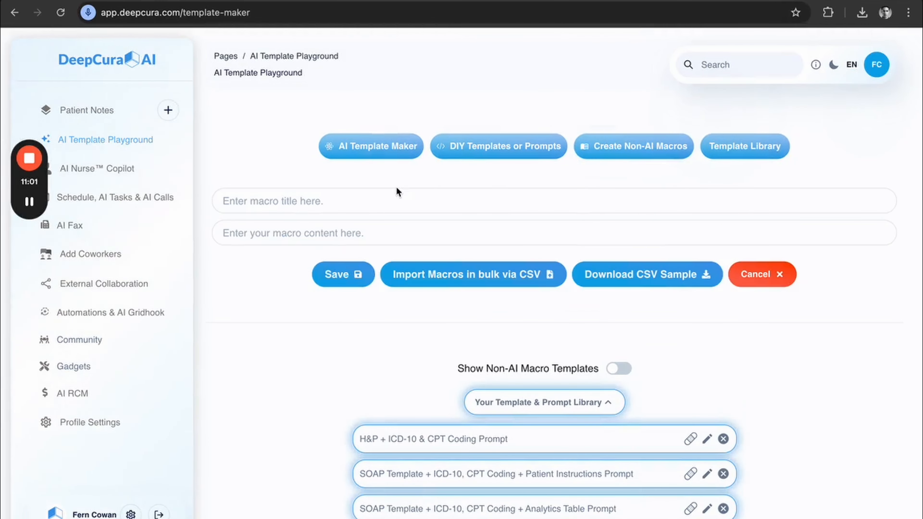
click(273, 203)
text(Test)
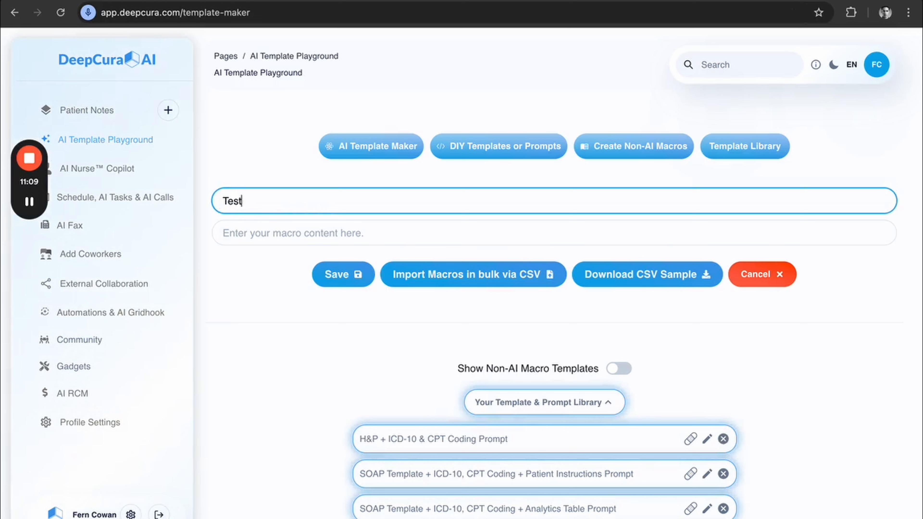
click(280, 232)
text(Macro procedure test)
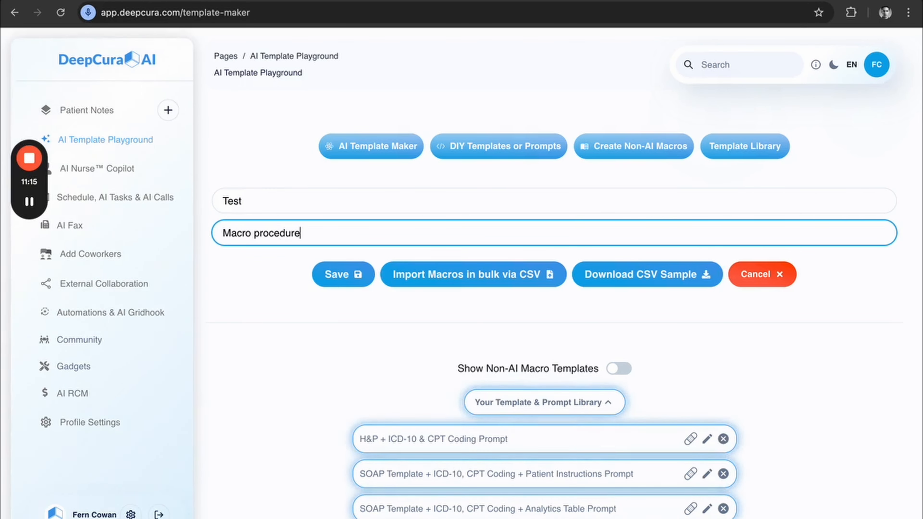
click(332, 279)
Open the Test patient's notes, insert the Test macro into the note, and select the inserted text.
click(105, 110)
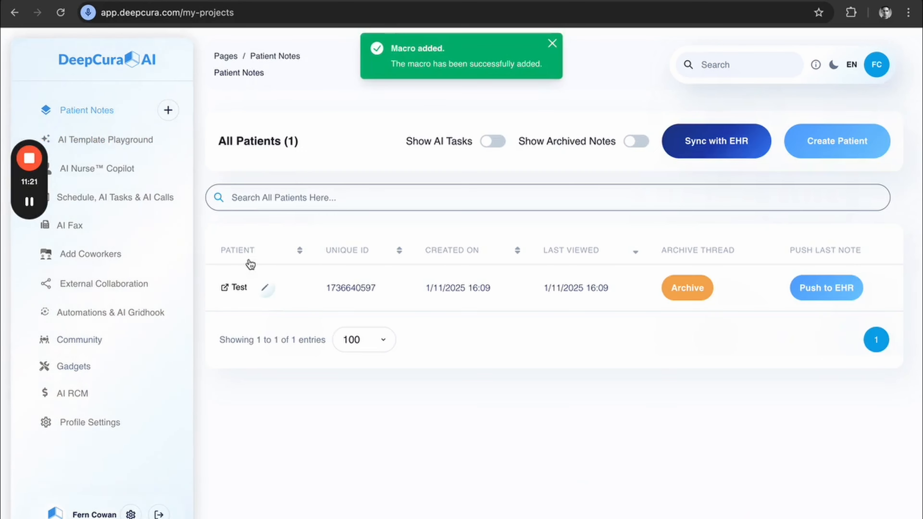
click(241, 289)
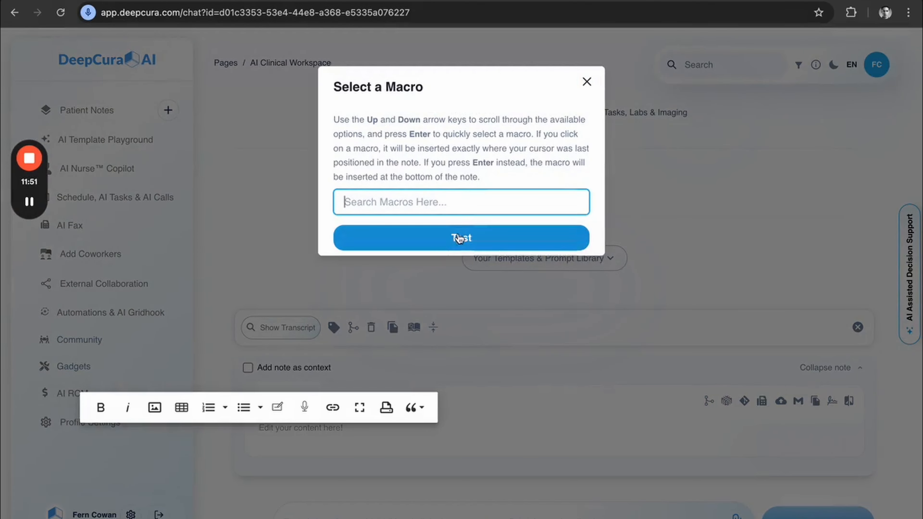
key(Return)
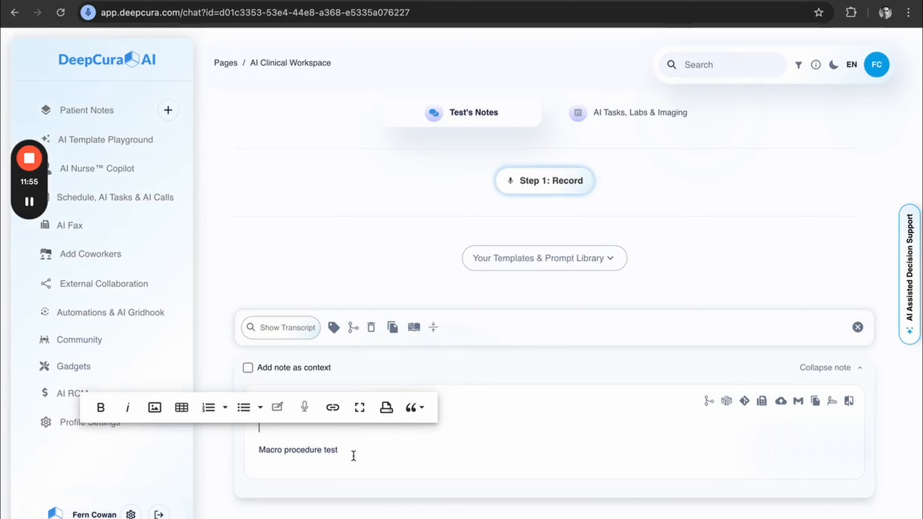
drag(355, 454, 253, 452)
Return to the AI Template Playground and open a blank DIY template or prompt form at its content field.
click(91, 140)
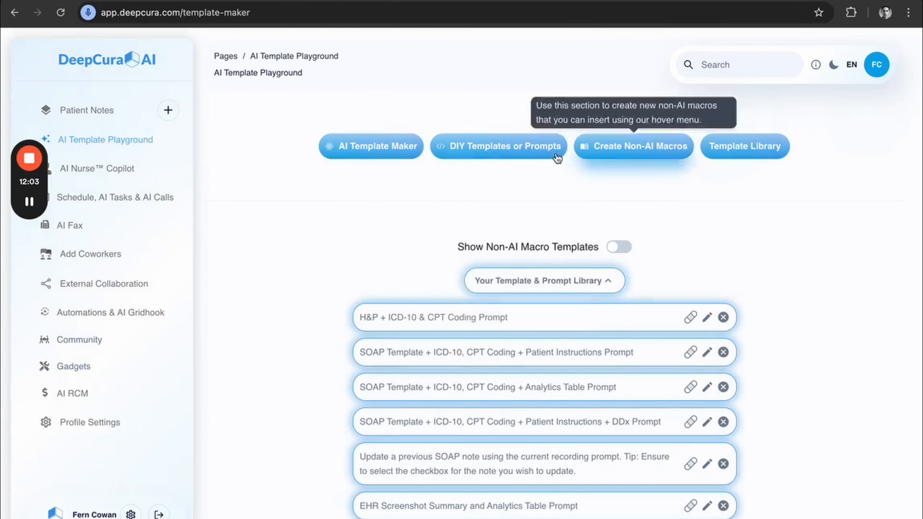
mouse_move(504, 157)
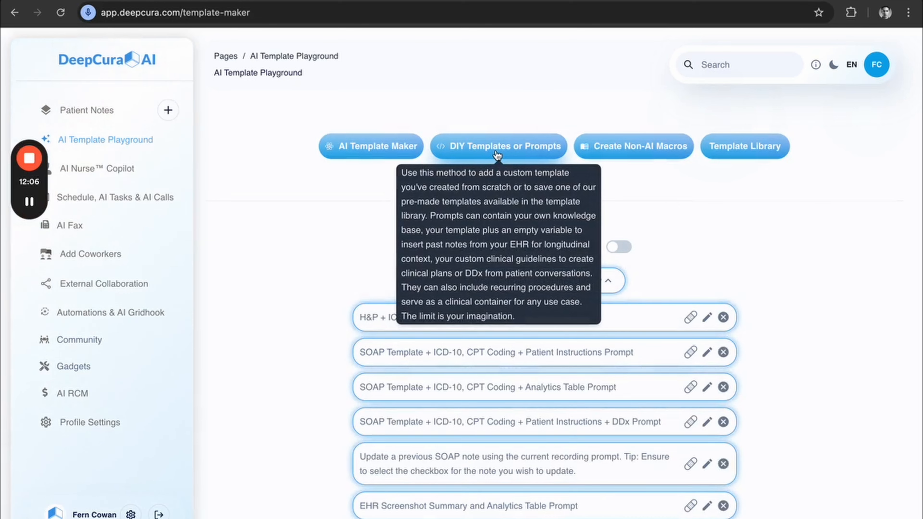
click(497, 156)
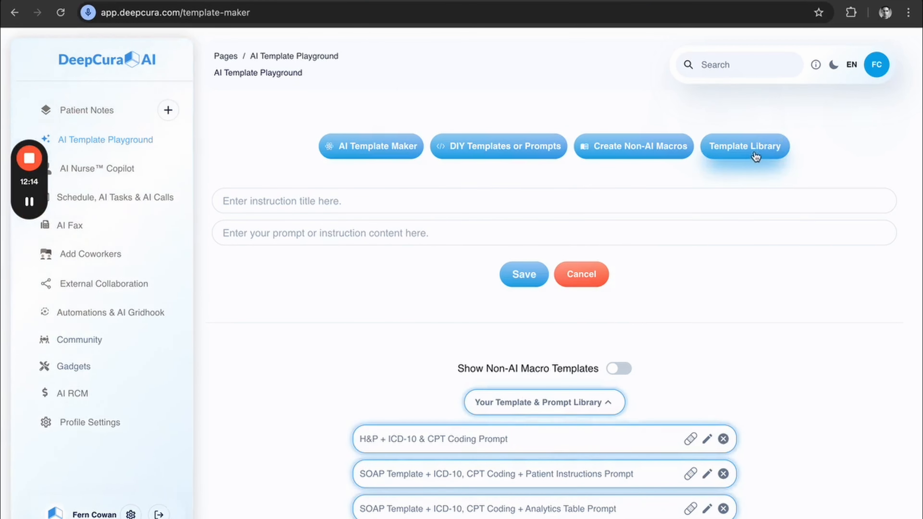
click(236, 233)
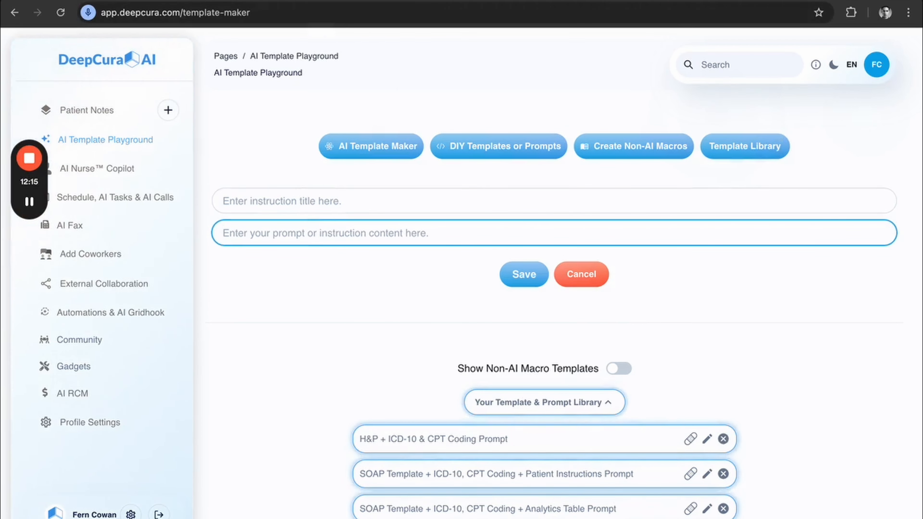
Switch to the shared Google Drive template library and browse the specialty folders in DeepCura AI Templates.
click(316, 1)
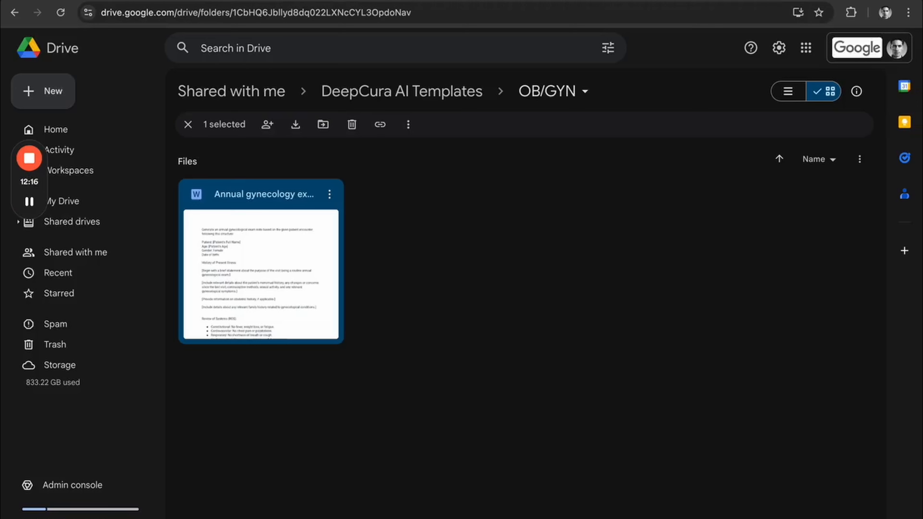
click(387, 94)
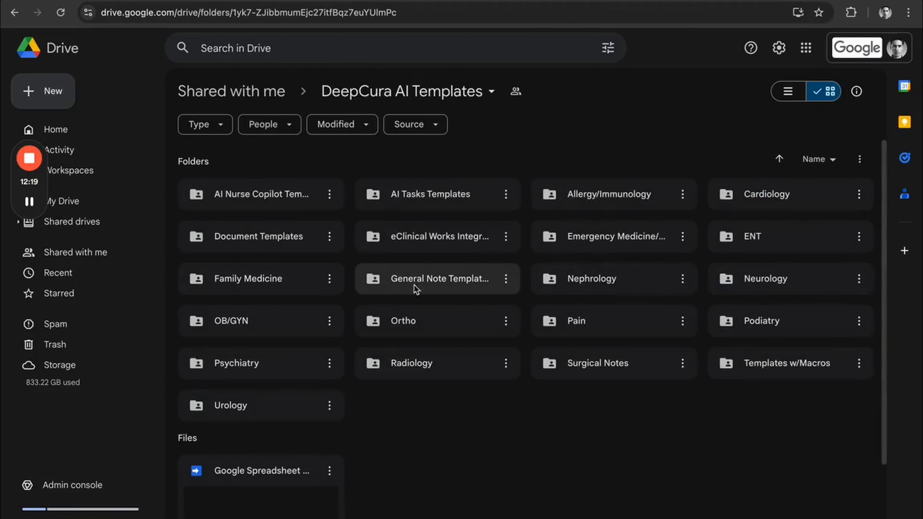
scroll(532, 295, down, 3)
scroll(532, 295, up, 3)
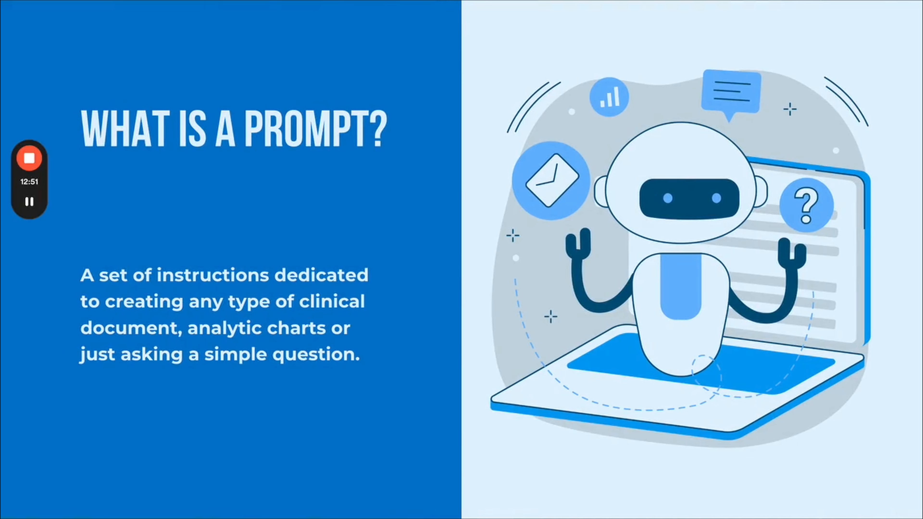
key(Right)
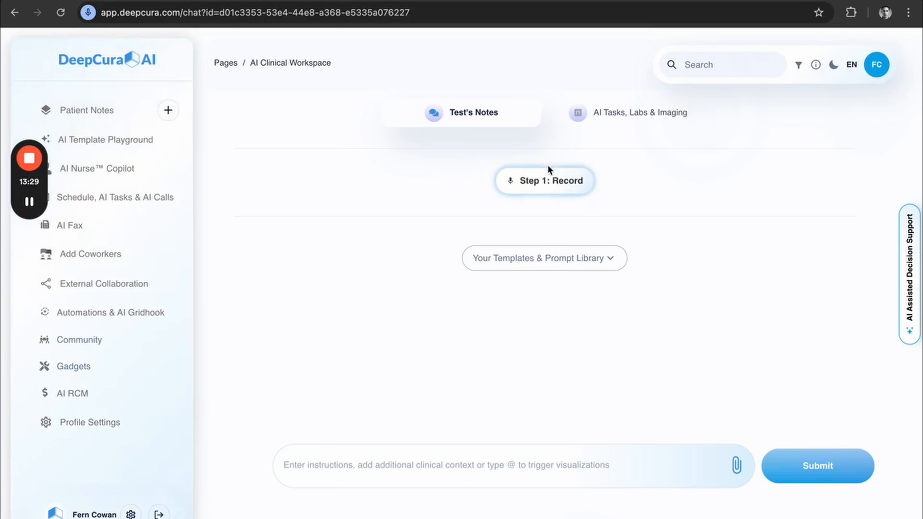
Attach the audio file Backpainvisit.mp3 from the Desktop to the Test patient's notes and display the available instruction prompts.
click(737, 466)
click(289, 233)
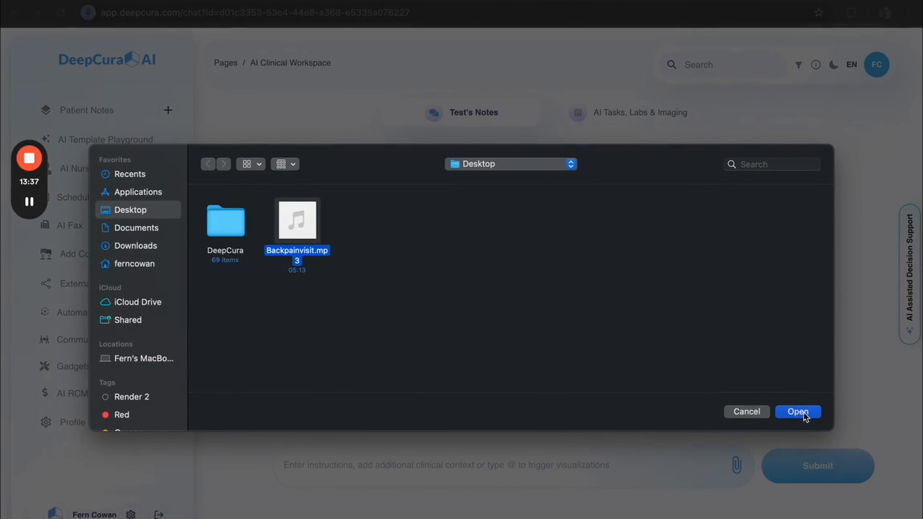
click(798, 412)
scroll(327, 307, down, 2)
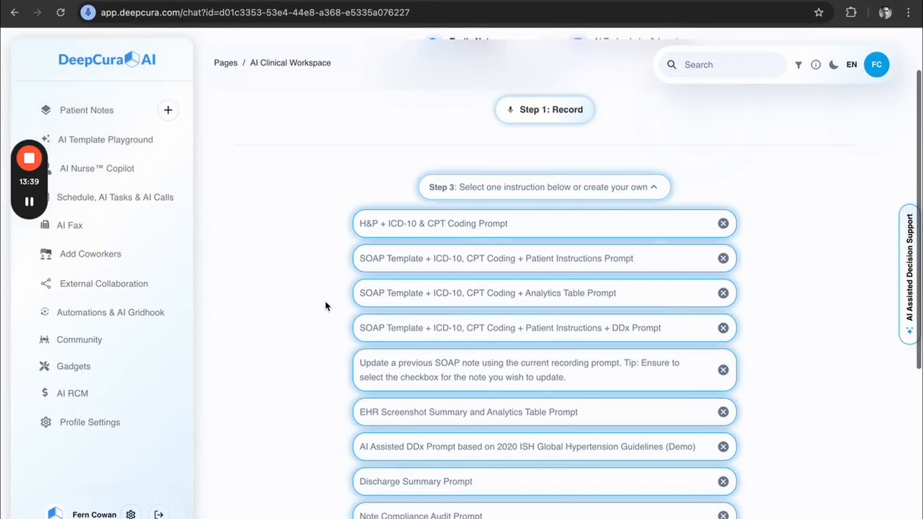
Generate a note from the recording with the "SOAP Template + ICD-10, CPT Coding + Patient Instructions Prompt" and review it down to the signature.
click(430, 264)
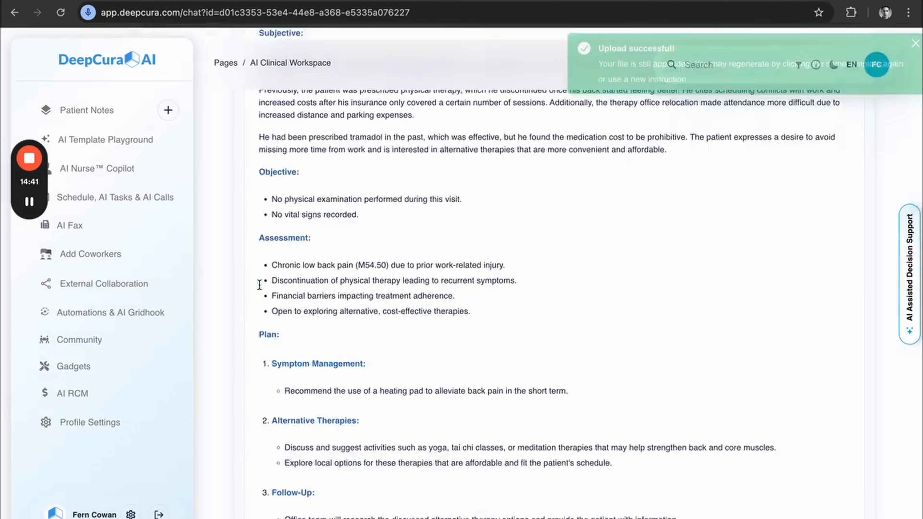
scroll(217, 255, down, 20)
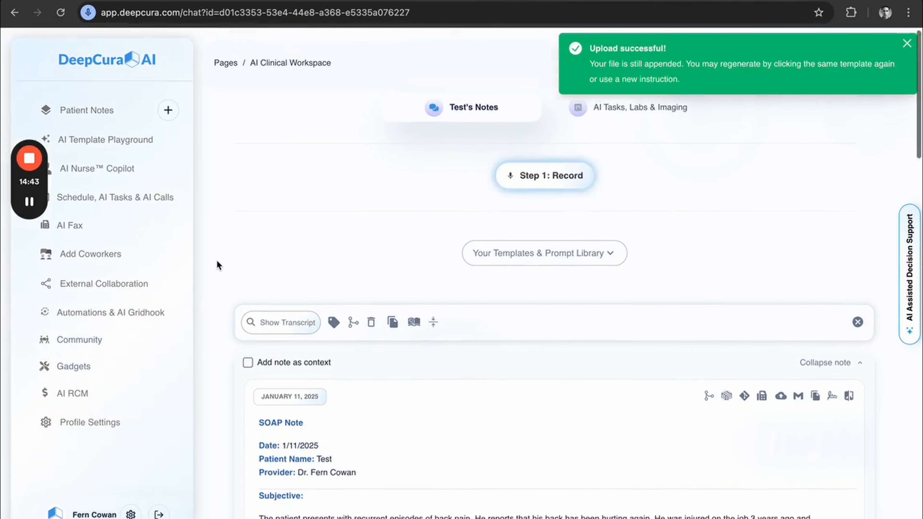
scroll(217, 261, down, 20)
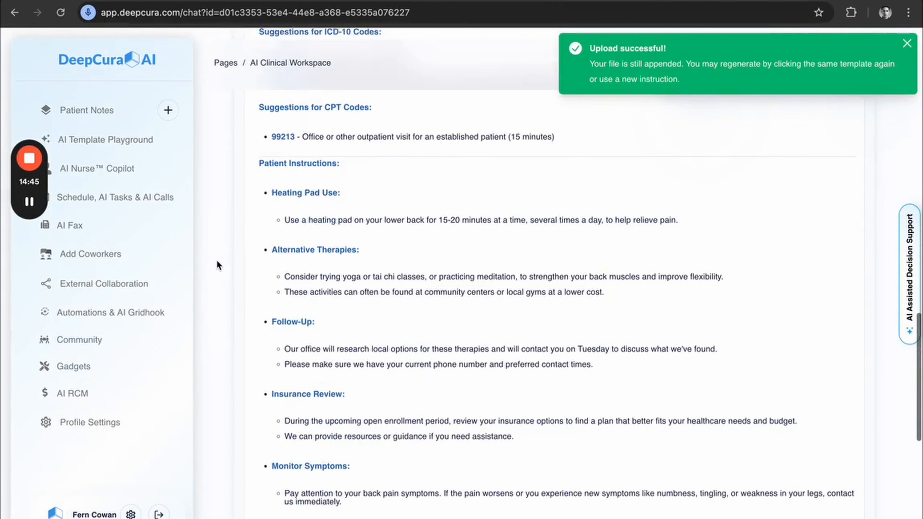
scroll(218, 264, up, 1)
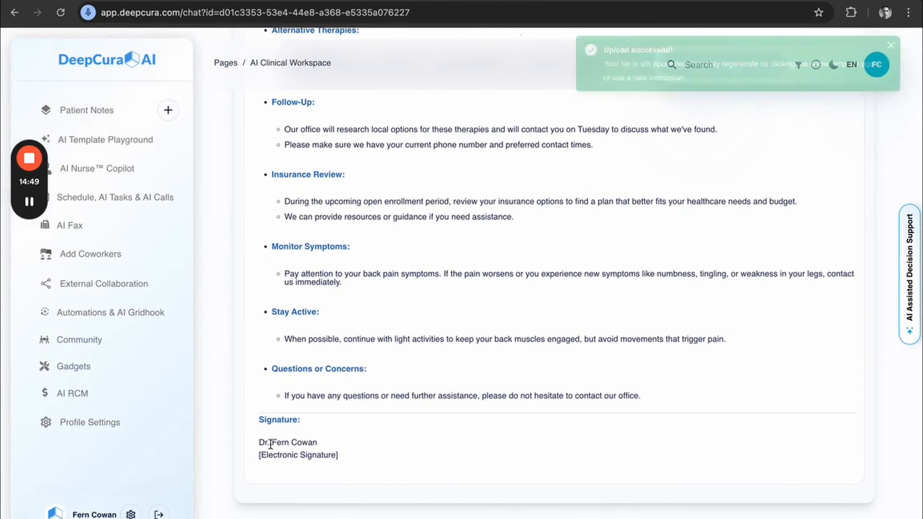
Remove the "Dr." title from the provider name in the generated note's signature.
drag(271, 443, 260, 443)
key(BackSpace)
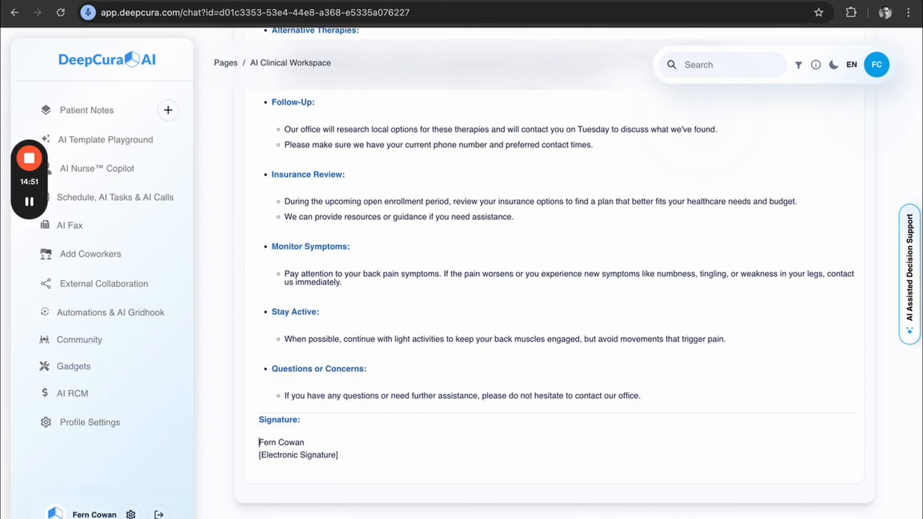
click(218, 313)
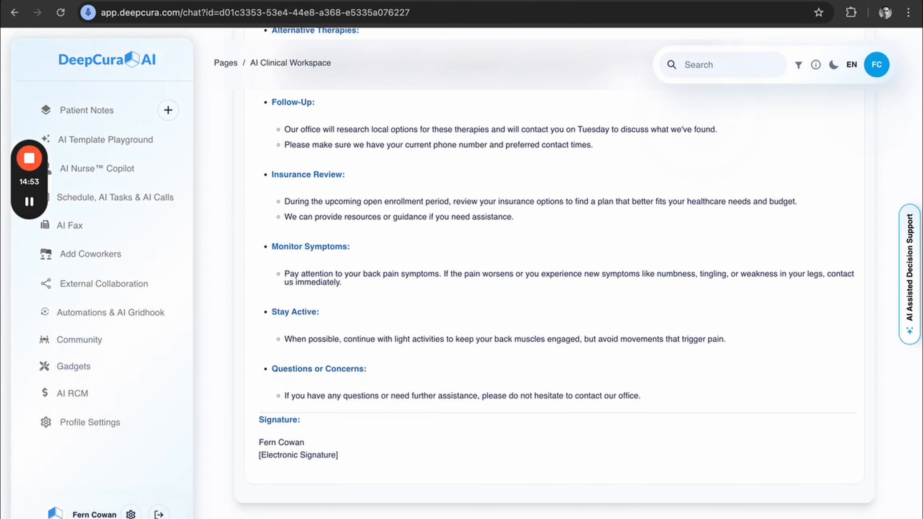
Check the username in the PDF footer and contact section of the profile settings and return to the Test patient's notes.
click(131, 514)
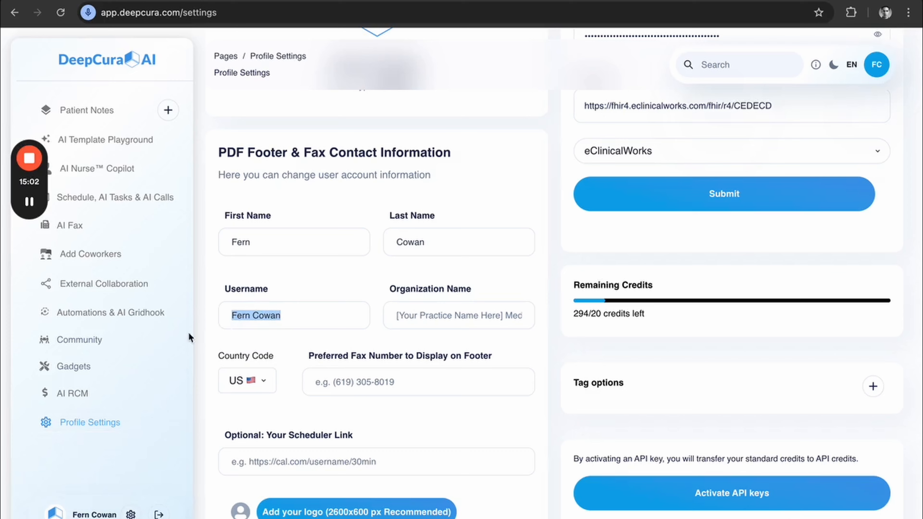
scroll(234, 384, down, 5)
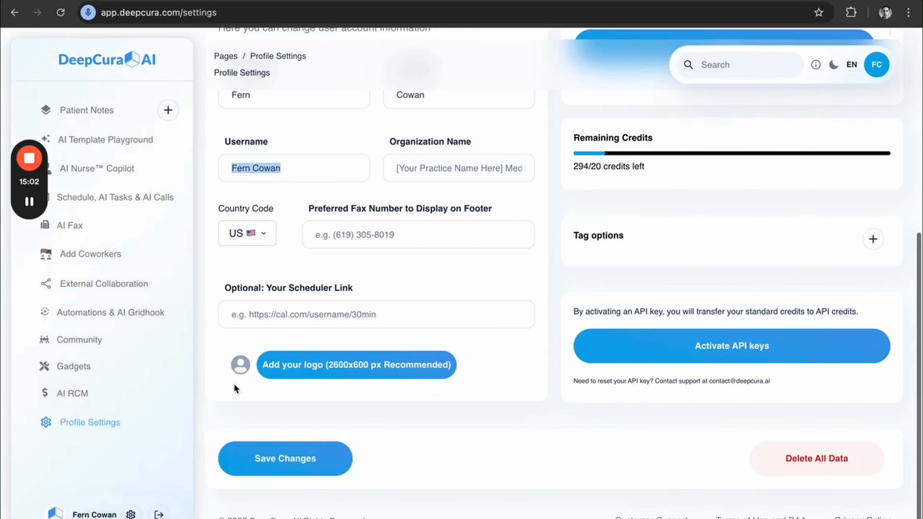
click(91, 109)
click(240, 285)
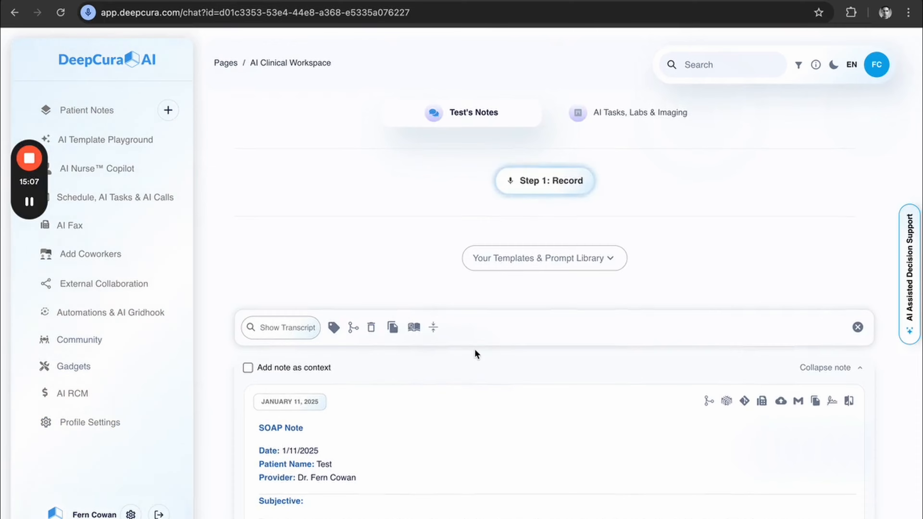
Collapse the January 11, 2025 SOAP note and view the option for adding it as context.
scroll(475, 349, down, 20)
scroll(474, 350, up, 20)
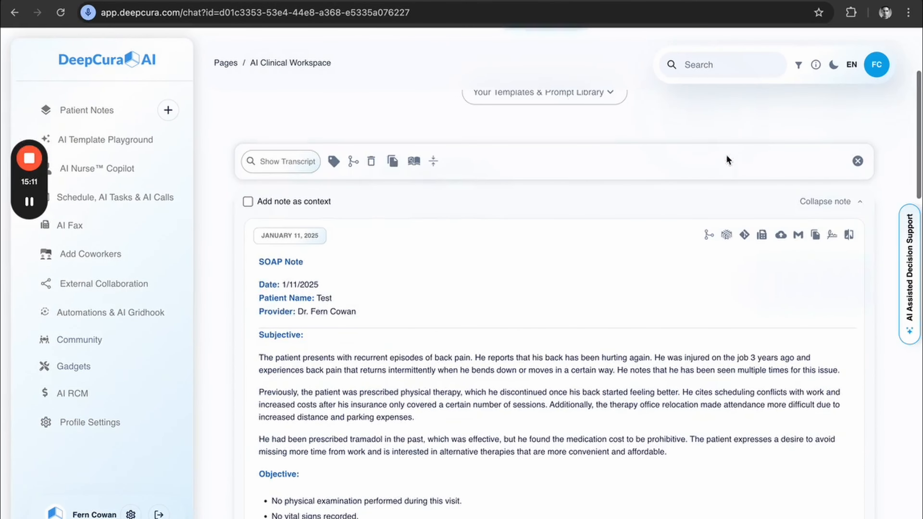
click(822, 201)
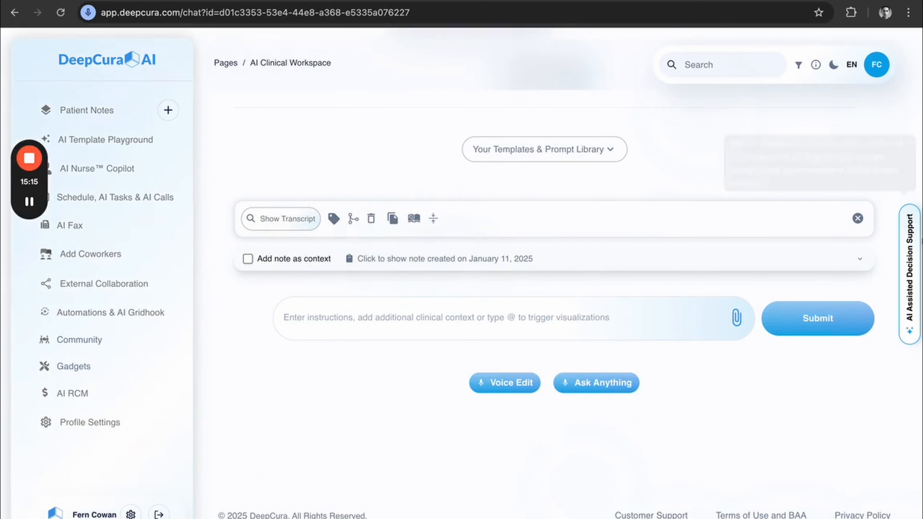
scroll(255, 320, up, 2)
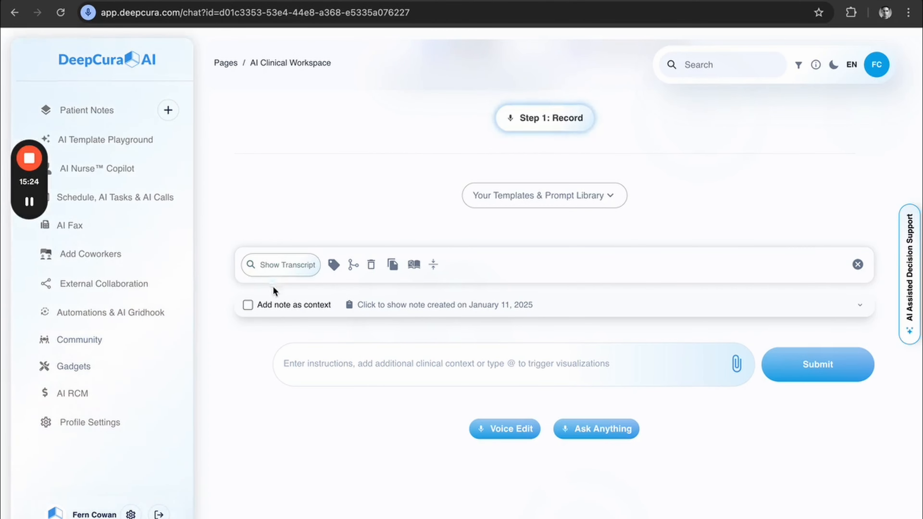
mouse_move(295, 305)
Expand the January 11, 2025 SOAP note and search the page for "tramadol".
click(412, 305)
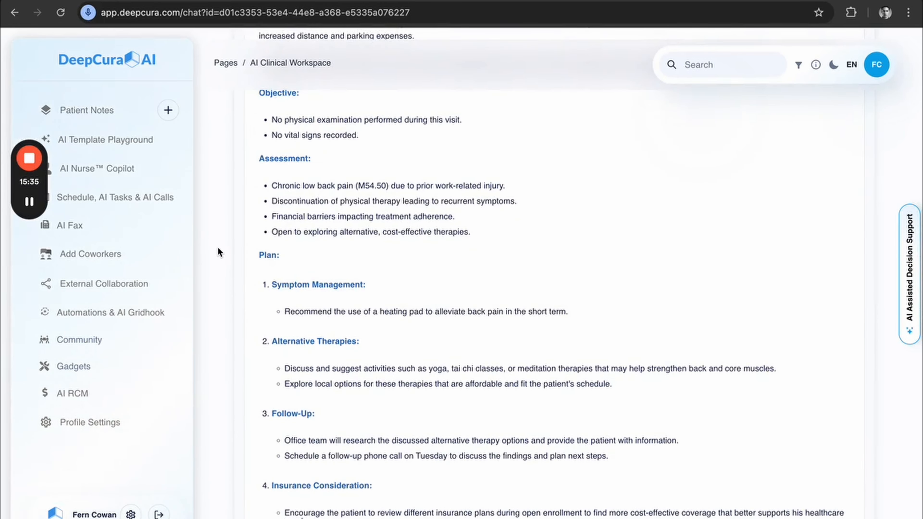
key(super+f)
text(tramadol)
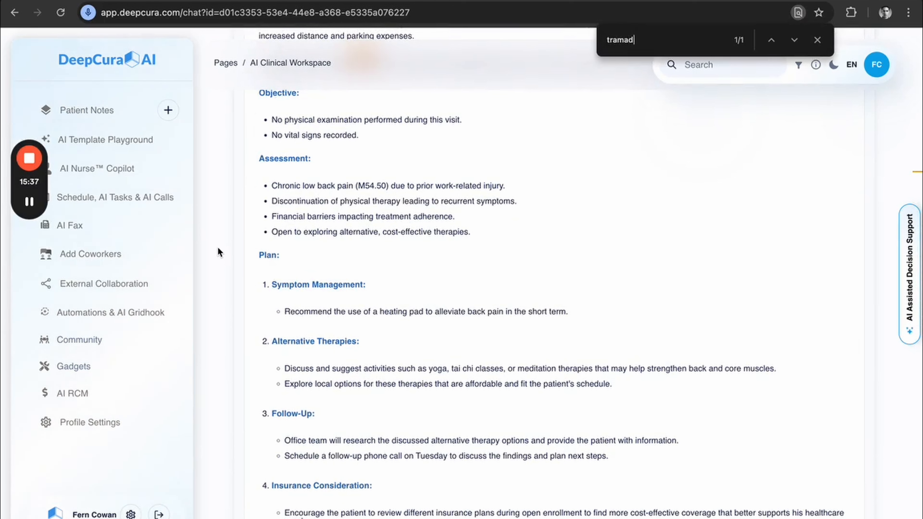
click(772, 40)
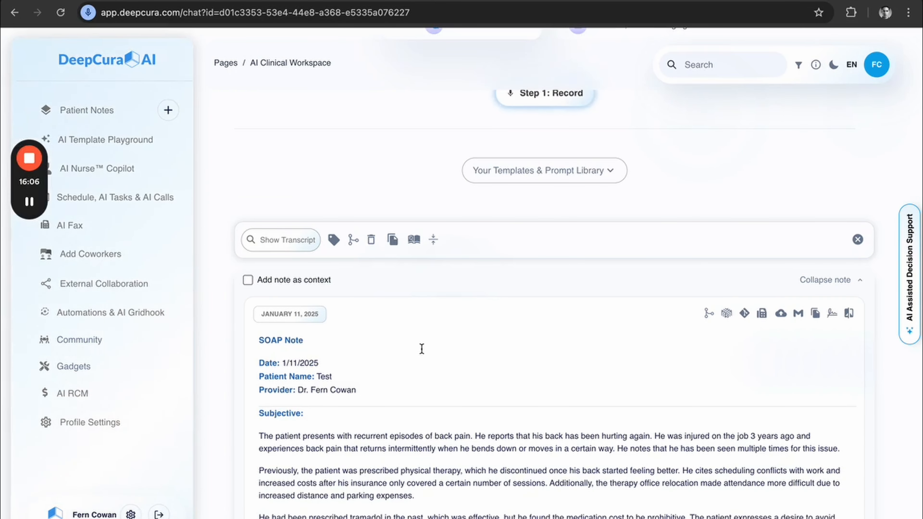
Show the visit transcript, read through the speaker-labelled conversation, and hide it again.
click(284, 239)
scroll(223, 312, down, 5)
scroll(223, 311, up, 5)
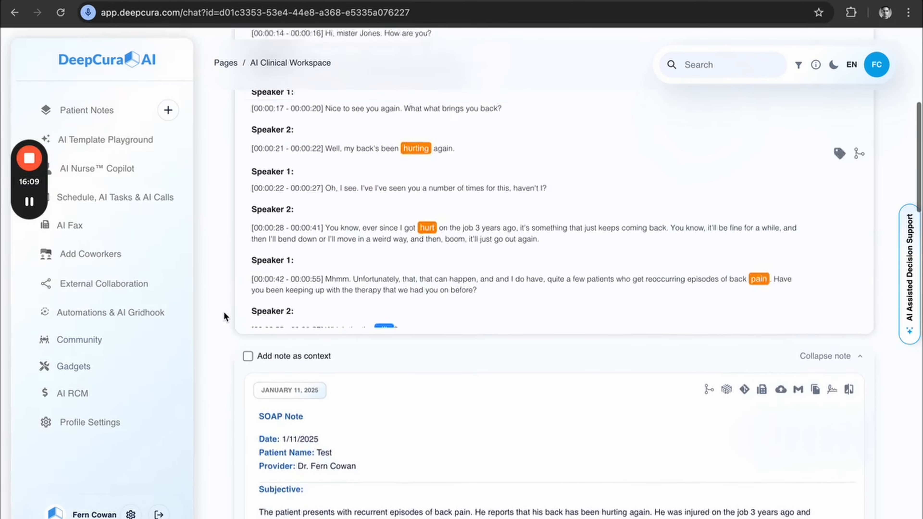
scroll(373, 276, down, 6)
scroll(374, 279, up, 6)
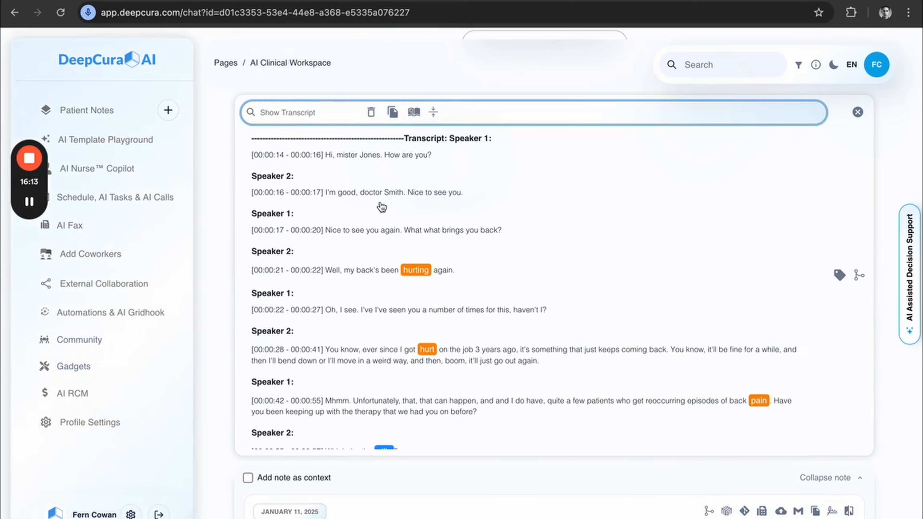
click(287, 113)
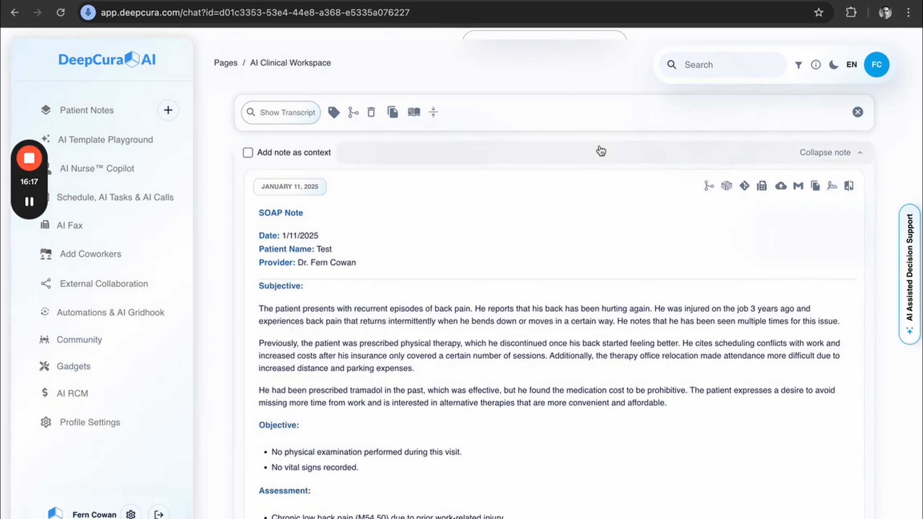
Collapse and re-expand the SOAP note, and briefly toggle its transcript to compare the transcript and note tools.
click(785, 151)
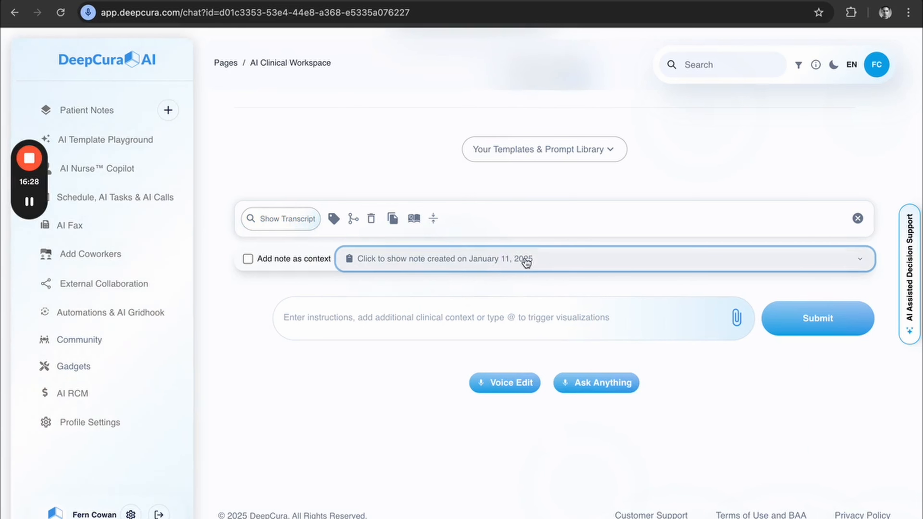
click(516, 269)
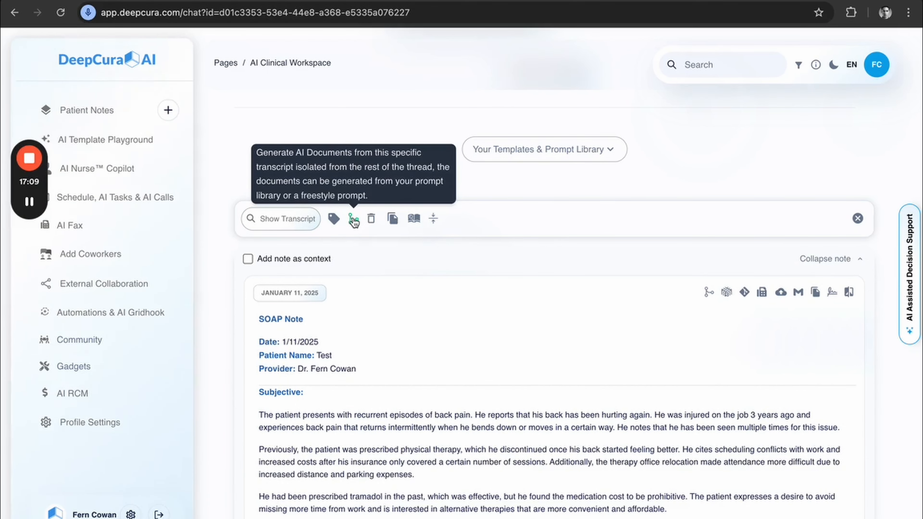
click(286, 220)
click(286, 220)
click(285, 220)
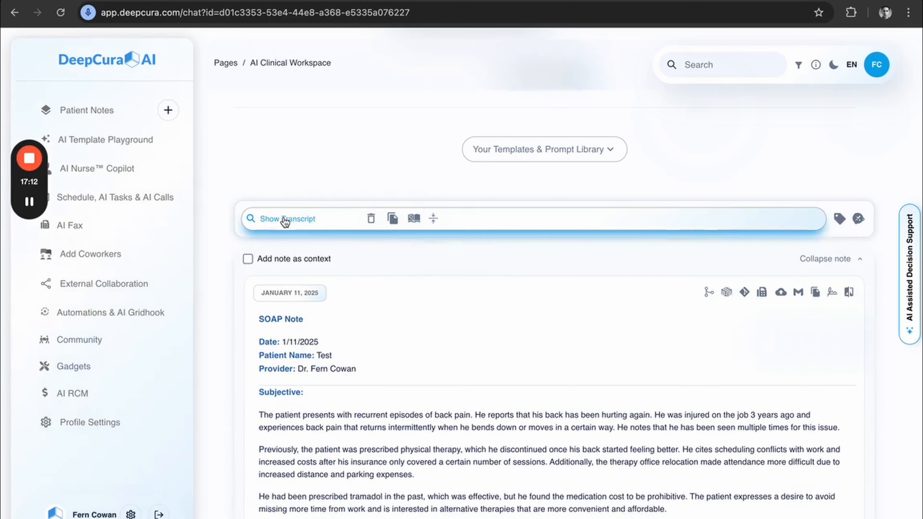
scroll(469, 307, down, 10)
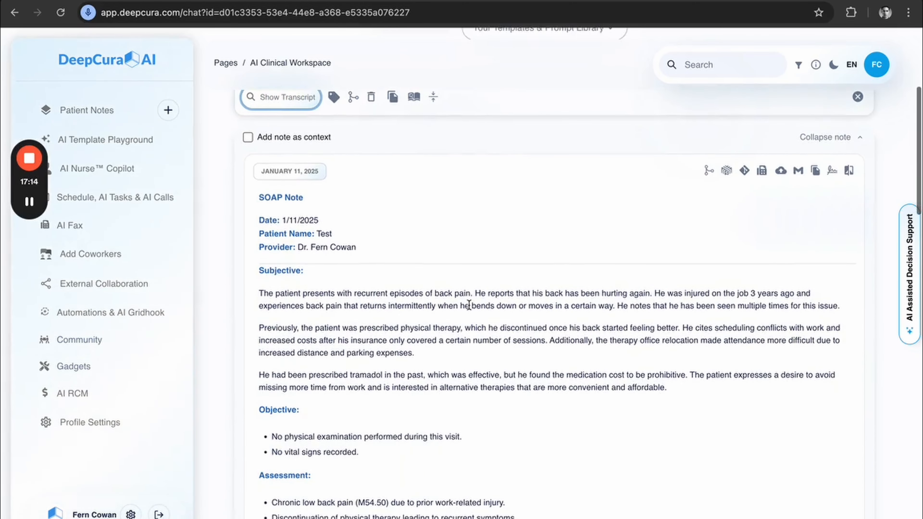
scroll(428, 314, up, 10)
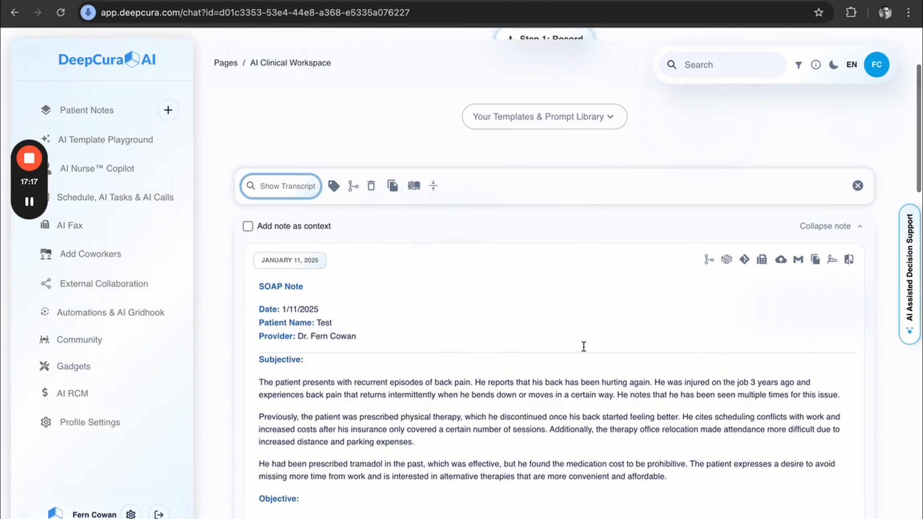
Run an AI Note Edit on the SOAP note with the freestyle prompt "translate this into spanish".
click(708, 259)
scroll(590, 338, down, 5)
click(537, 485)
text(tr)
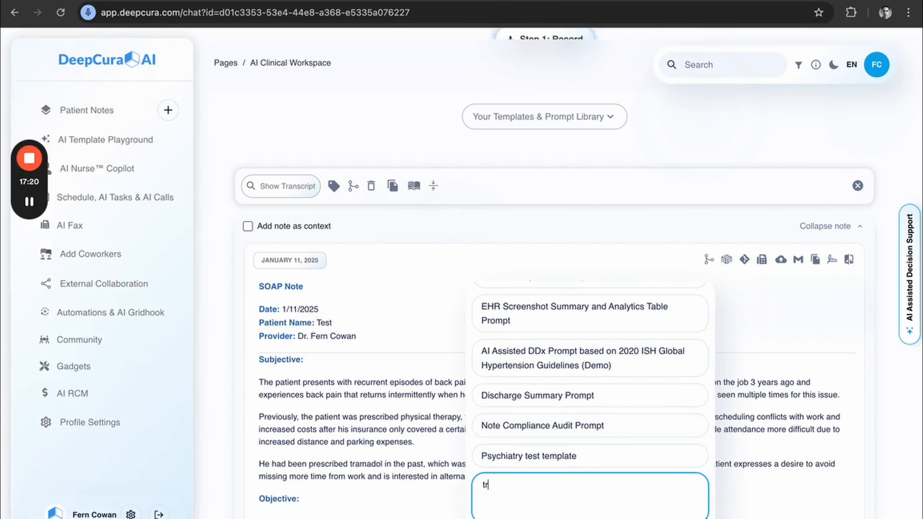
text(a)
key(BackSpace)
text(nslate this into span)
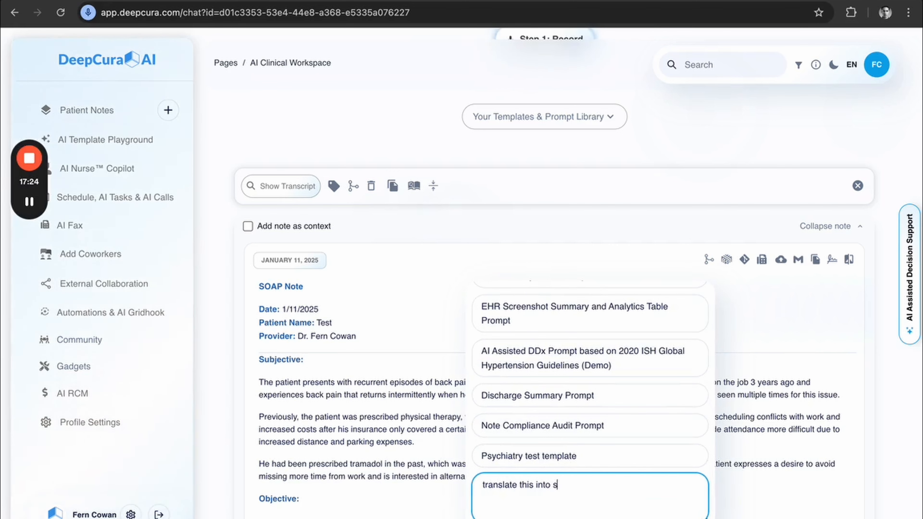
text(ish)
key(Return)
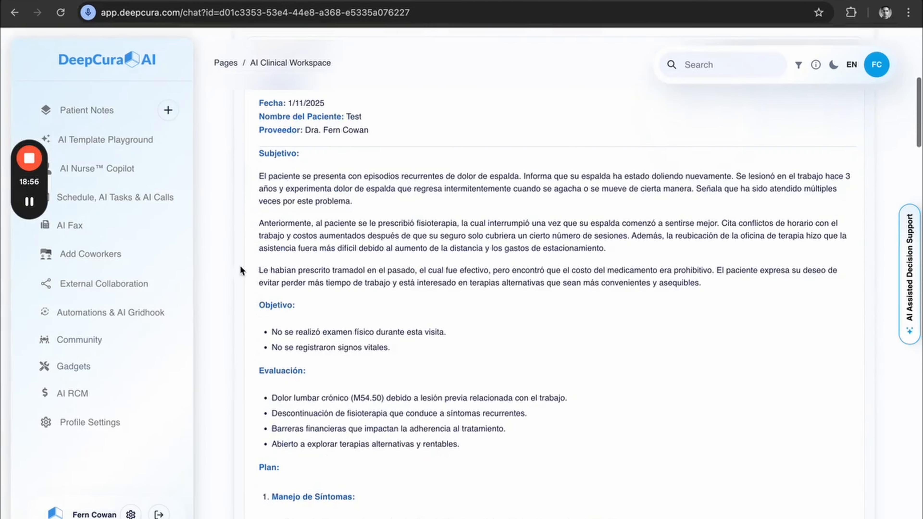
scroll(240, 271, up, 3)
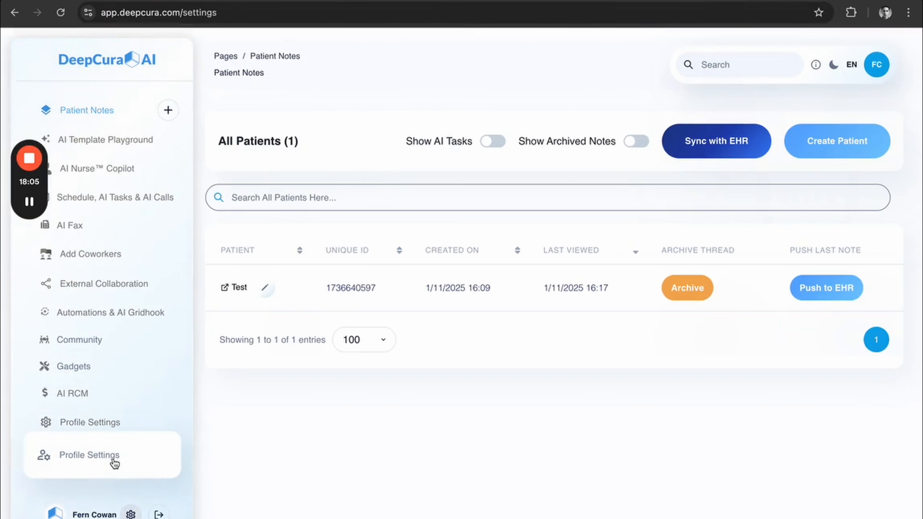
Go to the profile settings and create a tag option named "SOAP".
click(109, 457)
scroll(753, 294, down, 10)
scroll(754, 294, up, 4)
click(872, 360)
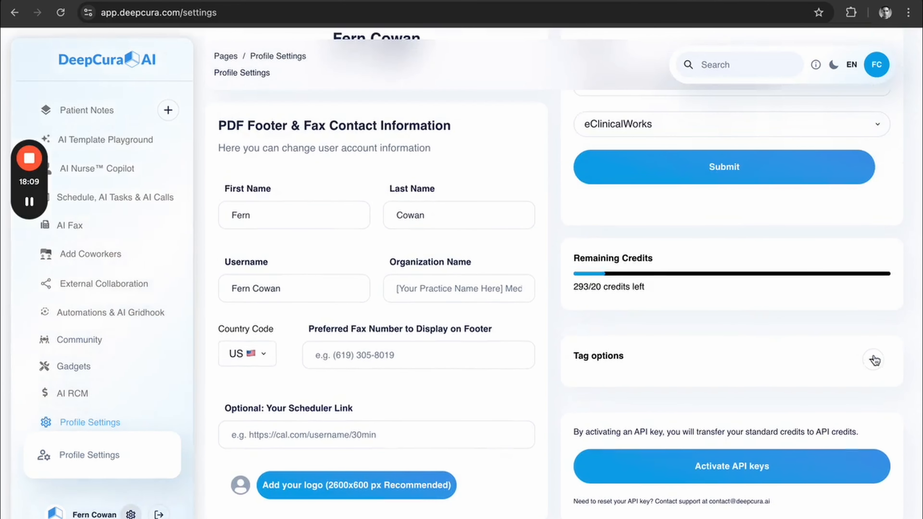
click(408, 140)
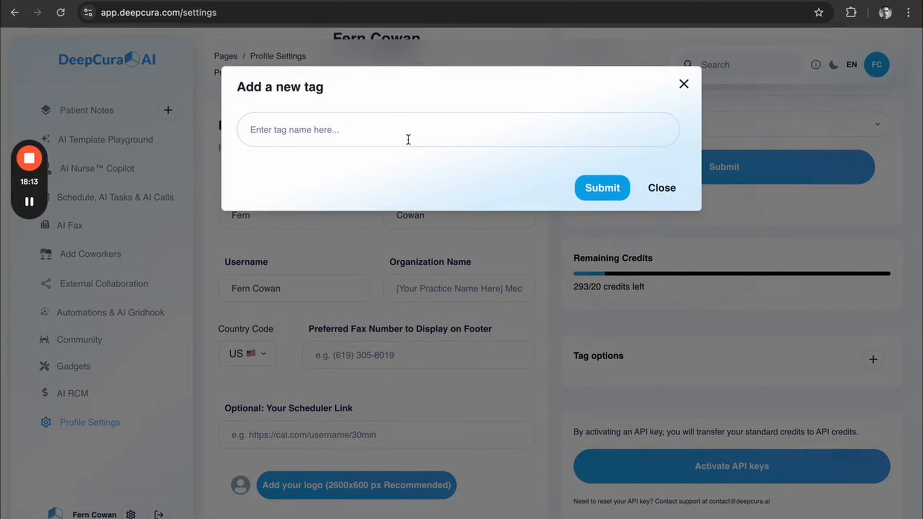
text(S)
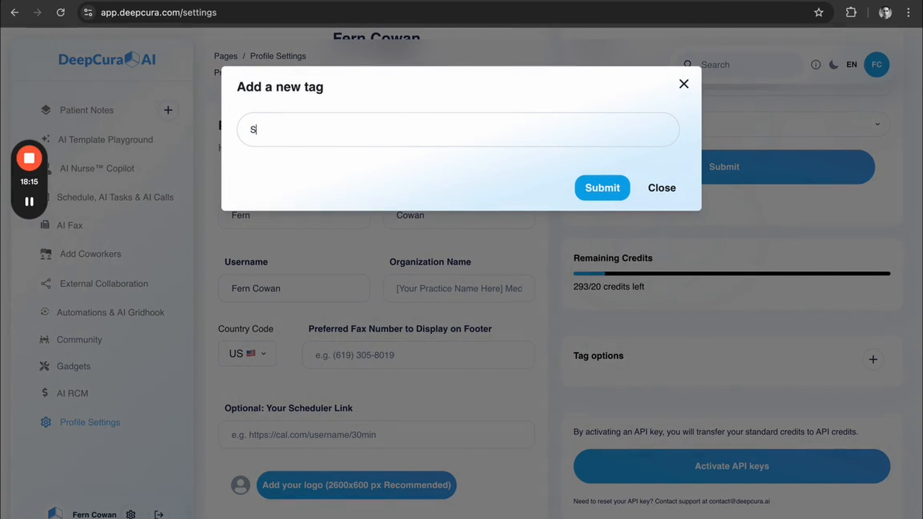
text(OAP)
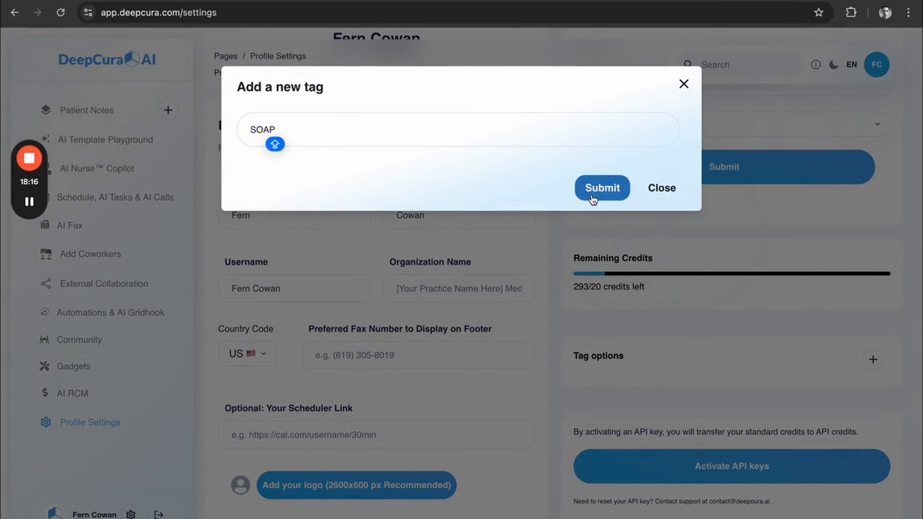
click(592, 189)
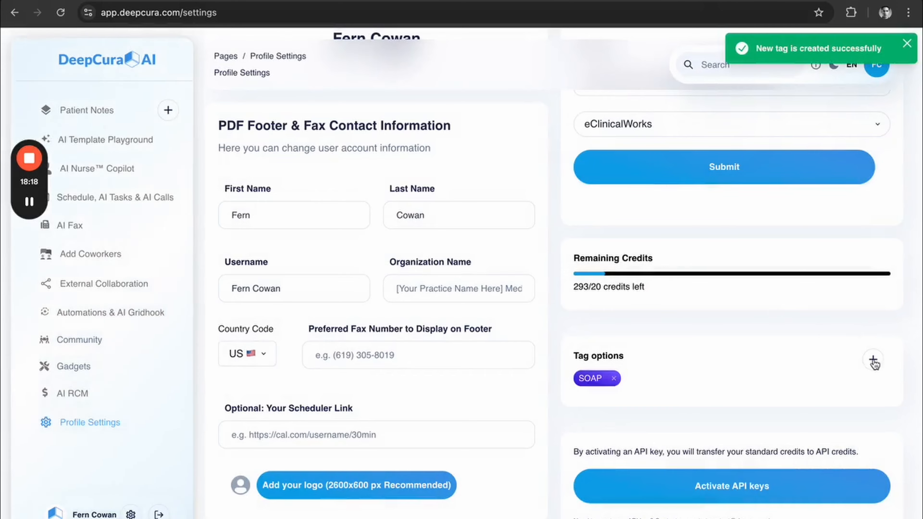
Create a second tag option named "H&P".
click(873, 360)
text(H&P)
click(602, 188)
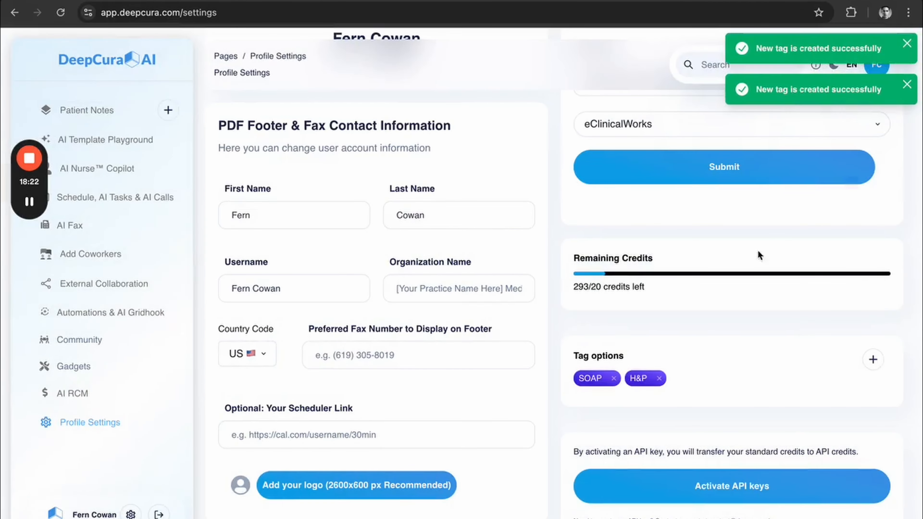
Create a third tag option made of the first doctor's name followed by "SOAP".
click(874, 359)
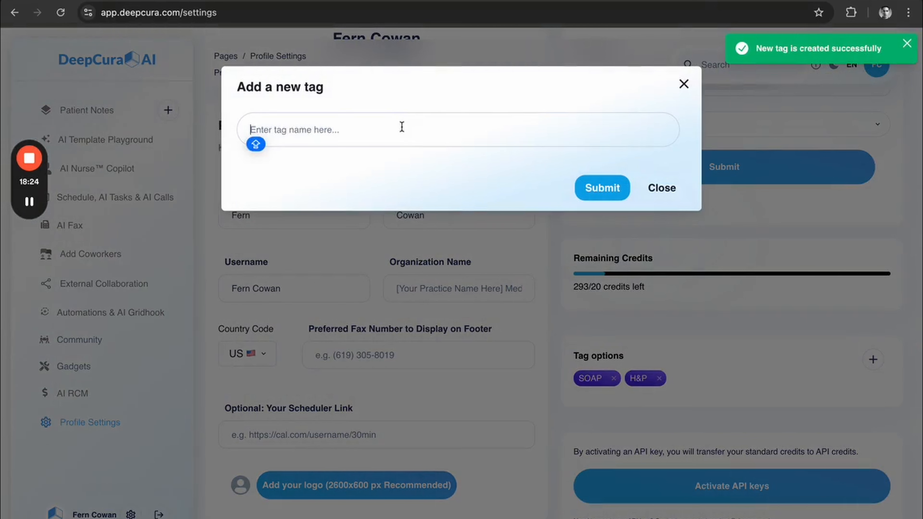
text(Dr. J)
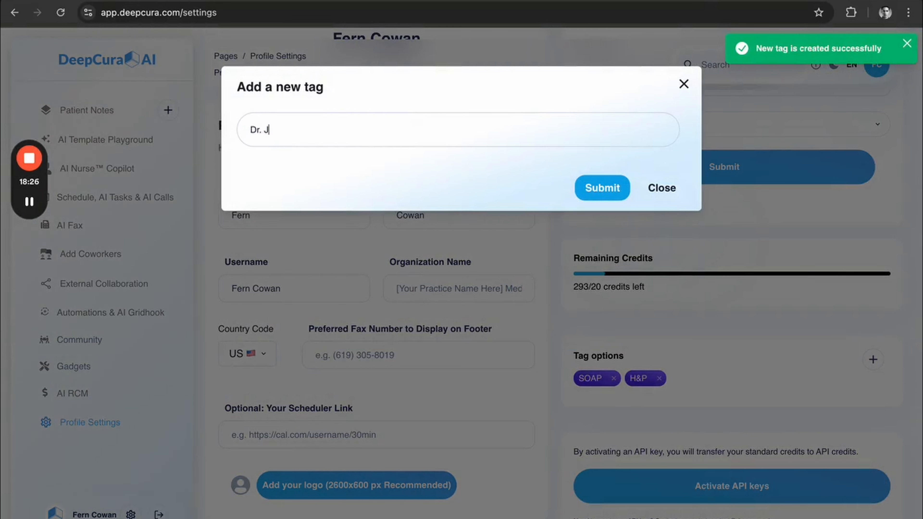
text(ohn Doe )
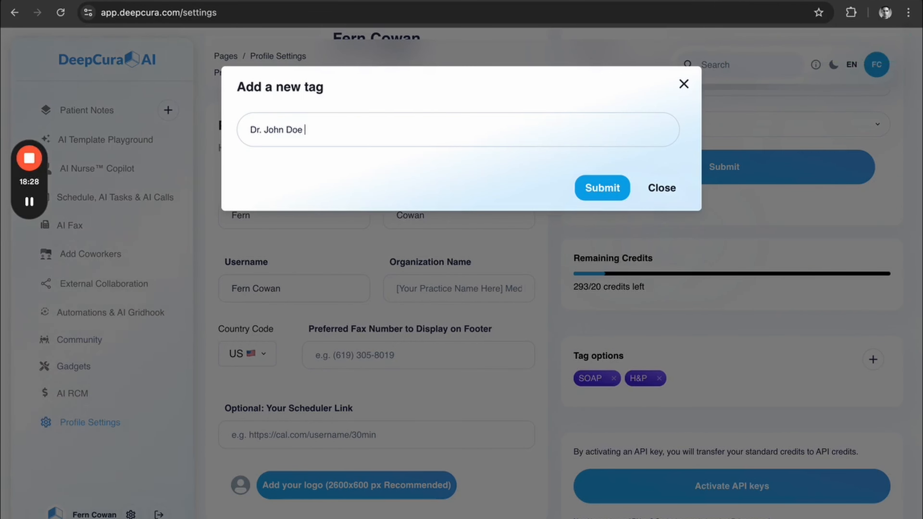
text(SOAP)
click(598, 188)
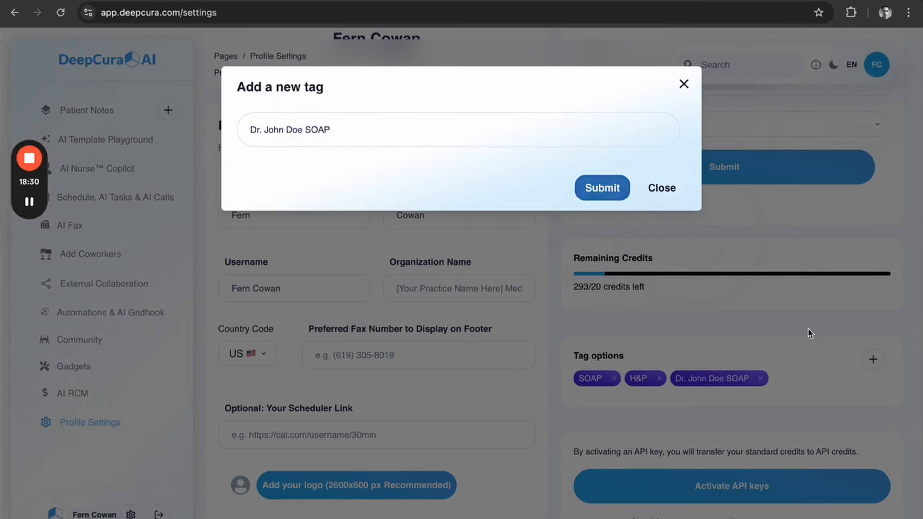
Create a fourth tag option made of the second doctor's name followed by "SOAP".
click(873, 360)
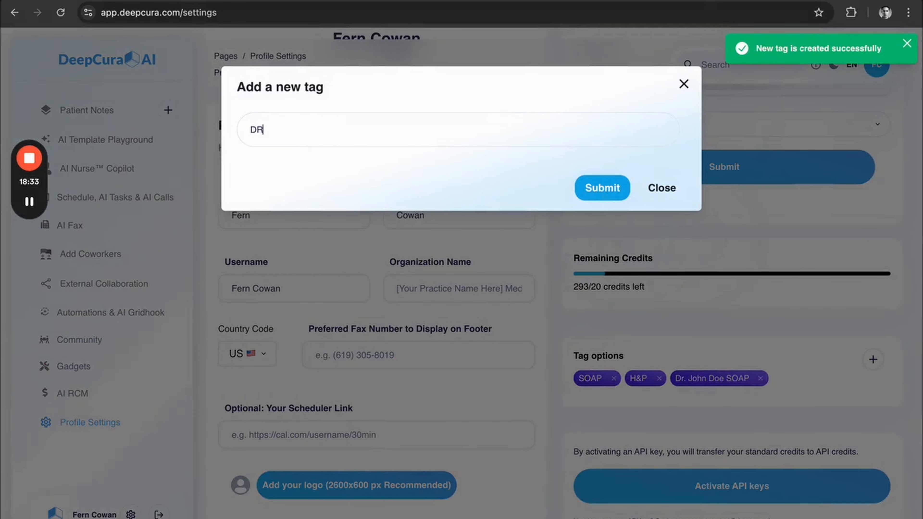
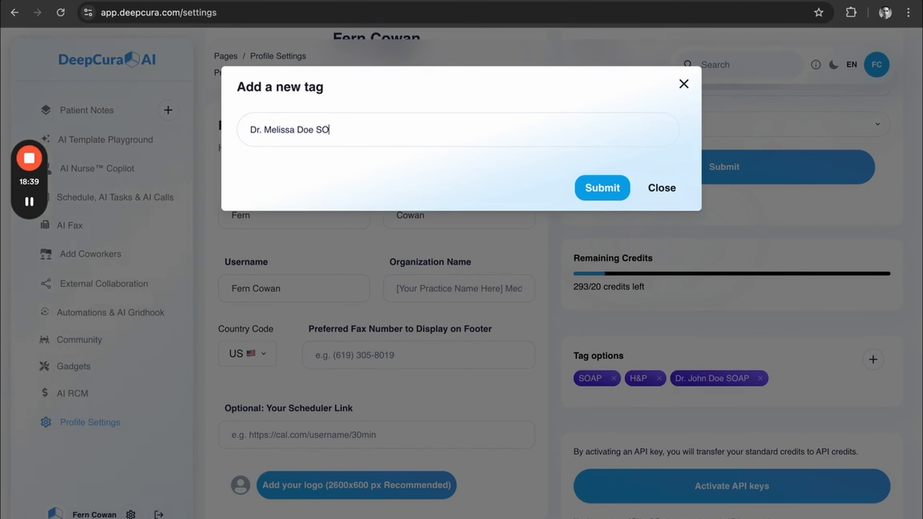
click(599, 188)
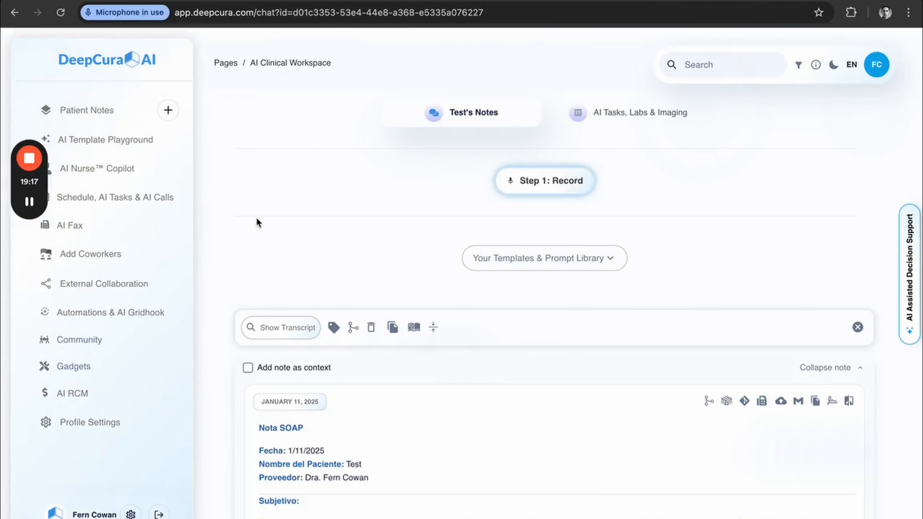
Return to the Spanish note in the patient's thread, tag it SOAP, and replace that tag with the first doctor's SOAP tag.
scroll(255, 217, down, 7)
scroll(255, 217, up, 4)
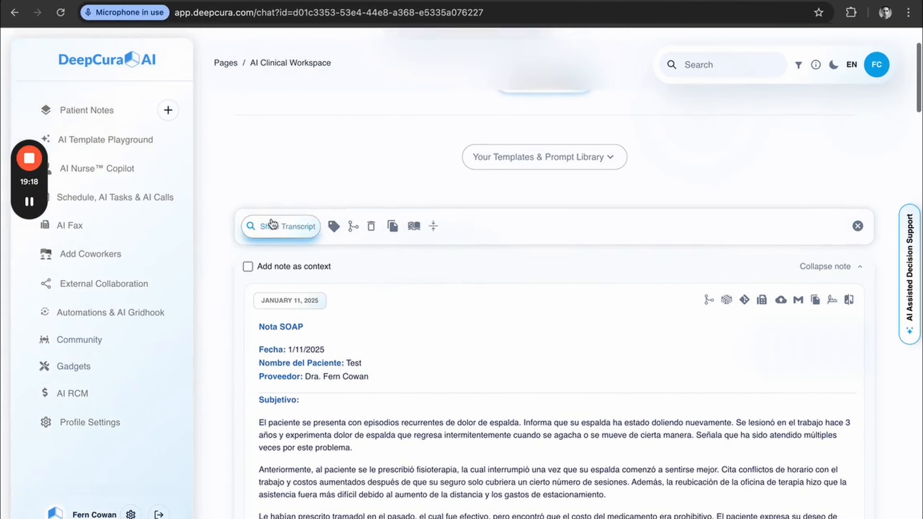
click(334, 230)
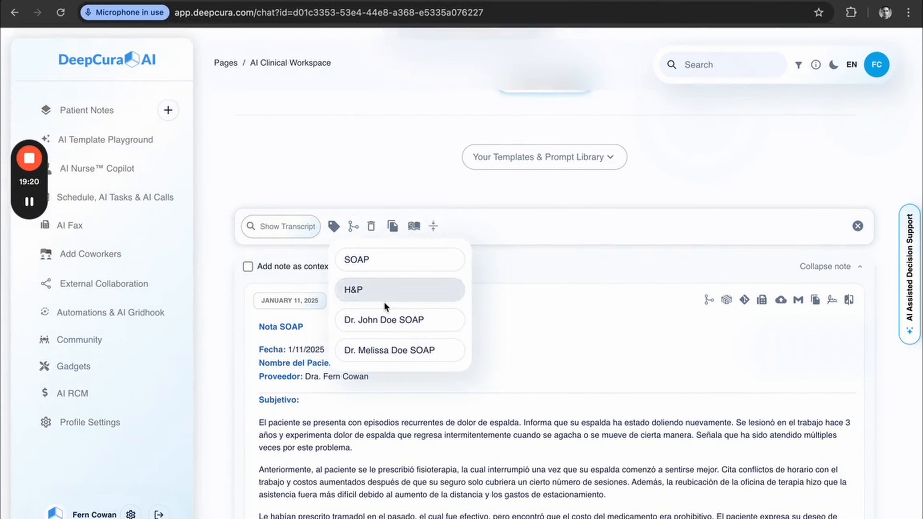
click(382, 270)
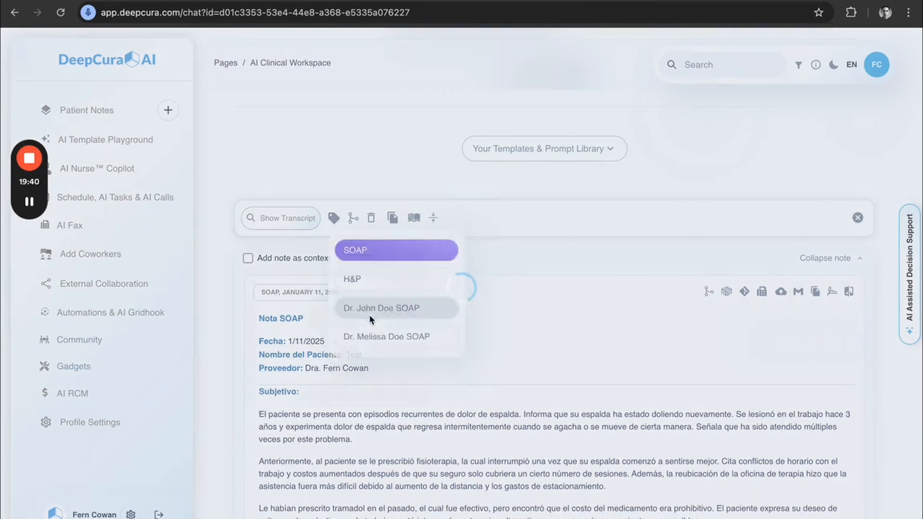
click(369, 315)
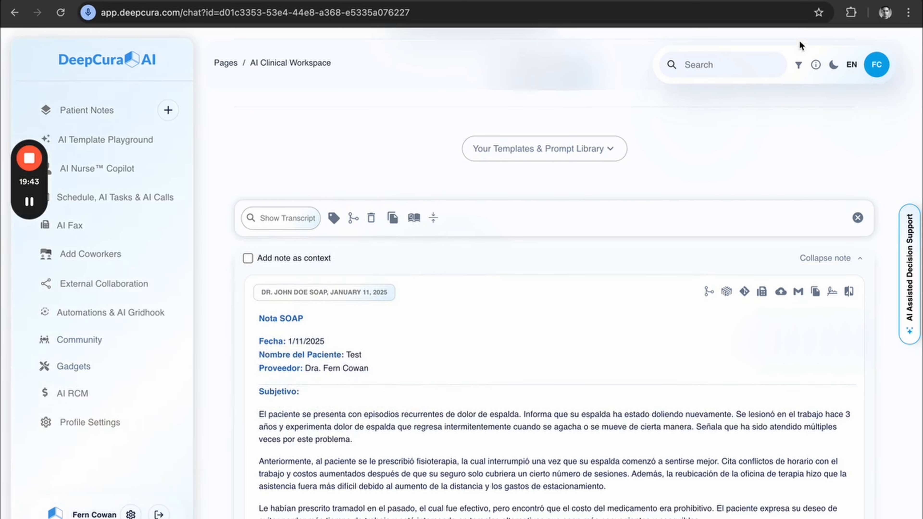
Filter the patient's notes by the first doctor's SOAP tag and look through the filtered thread.
click(798, 64)
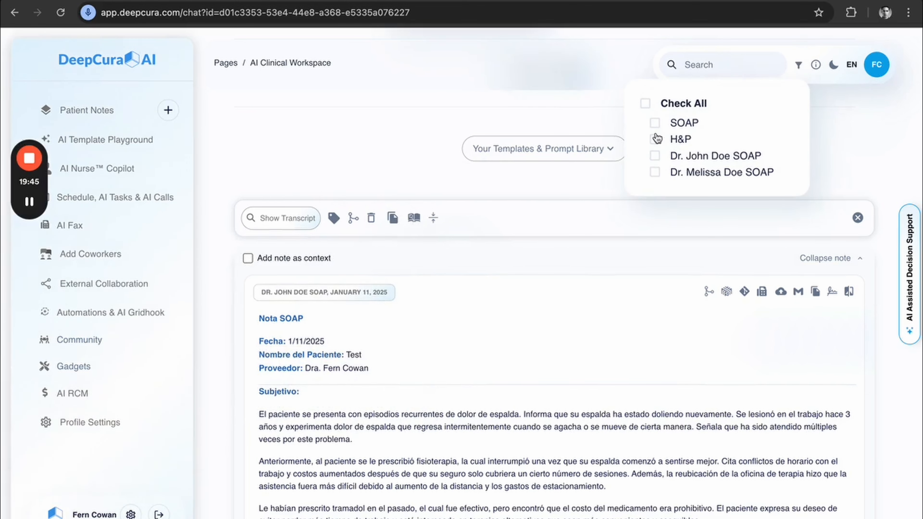
click(657, 156)
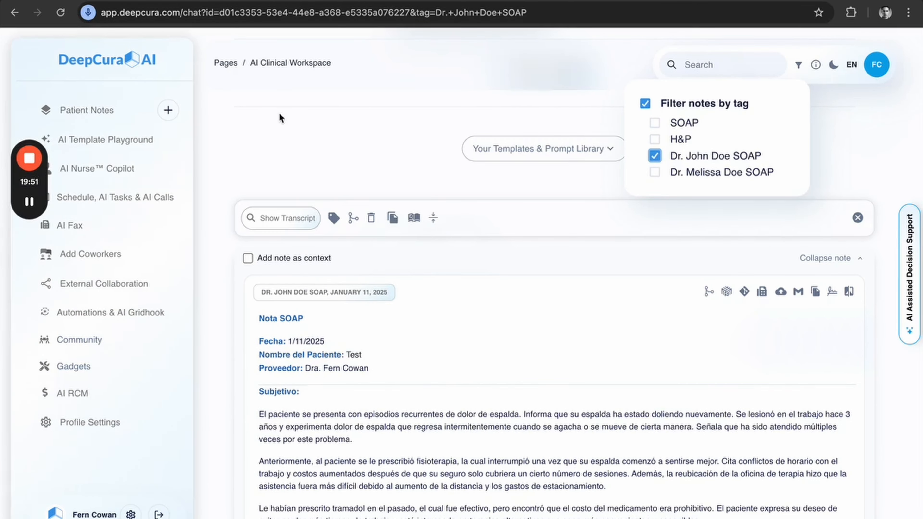
scroll(257, 205, down, 10)
scroll(258, 207, down, 5)
scroll(257, 207, up, 20)
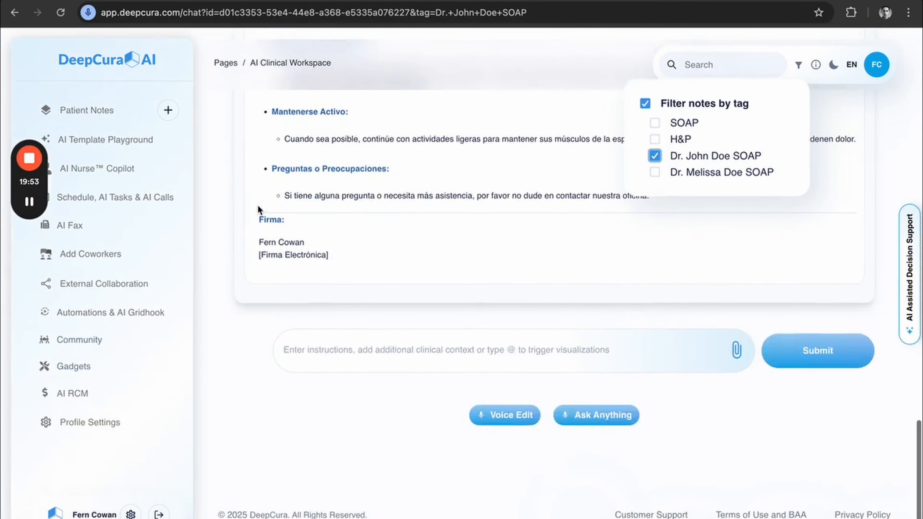
click(247, 205)
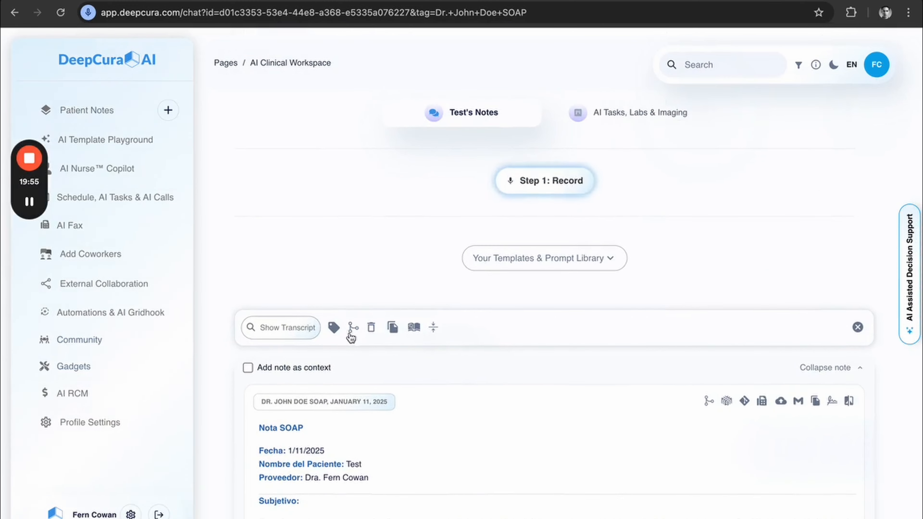
Collapse all notes in the filtered thread and expand them again.
click(433, 327)
scroll(259, 275, down, 3)
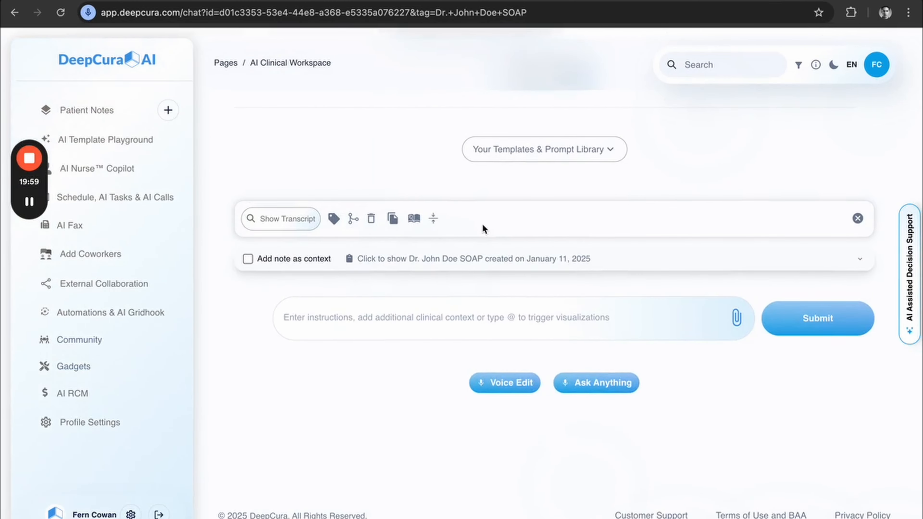
click(433, 218)
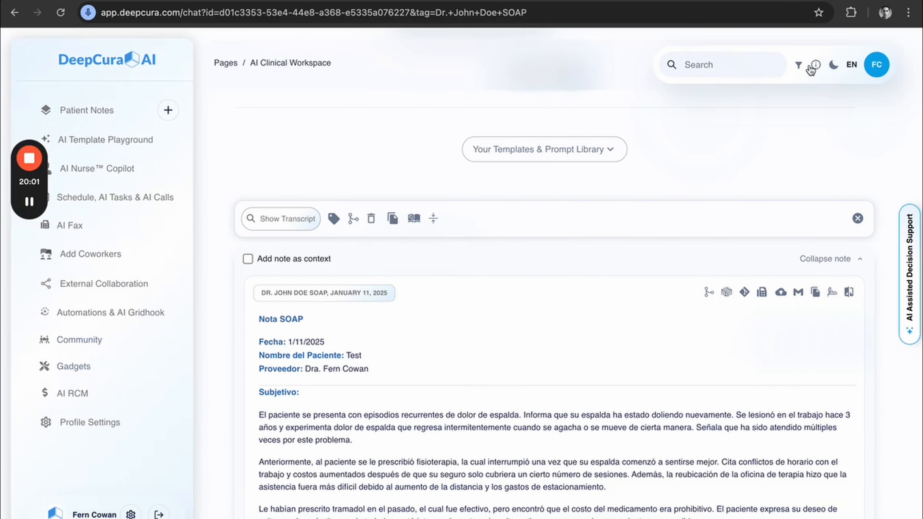
Remove the first doctor's SOAP tag from the note filter and close the filter options.
click(799, 65)
click(659, 160)
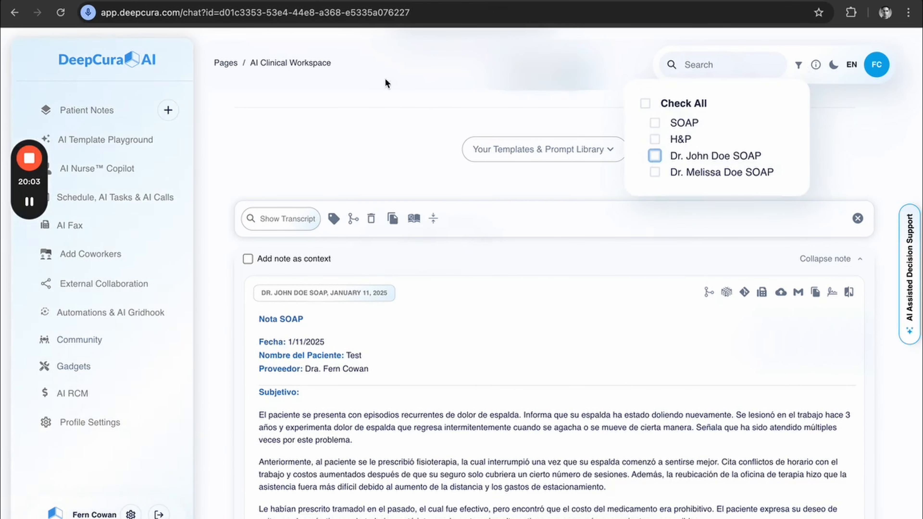
click(283, 74)
Reopen the Test patient's thread from Patient Notes and collapse all of its notes.
click(94, 111)
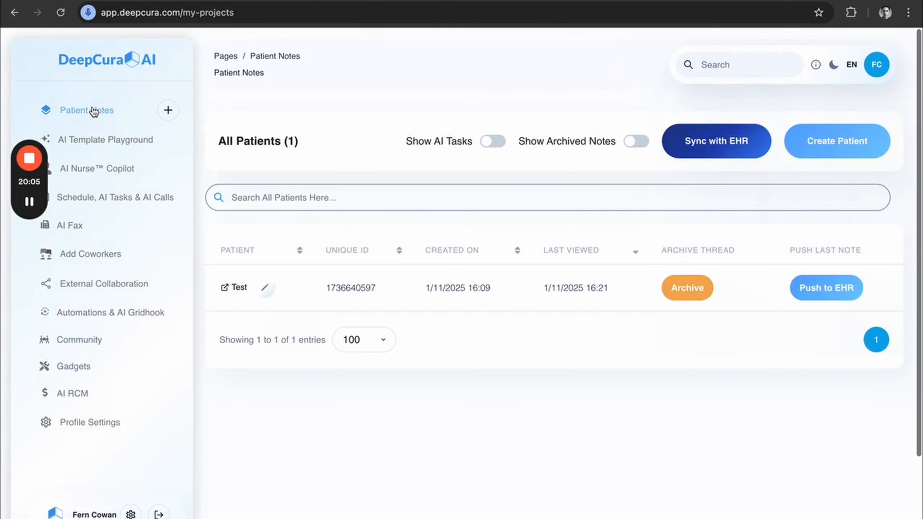
click(239, 288)
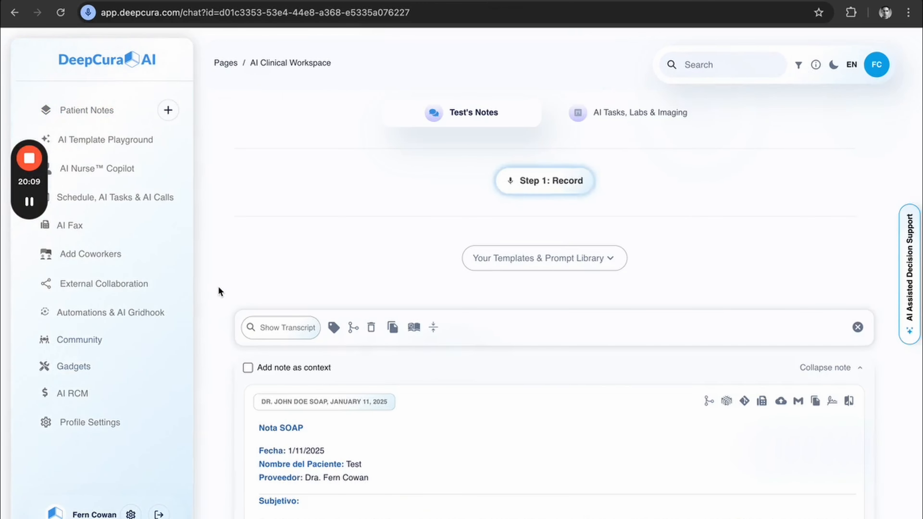
scroll(211, 273, down, 3)
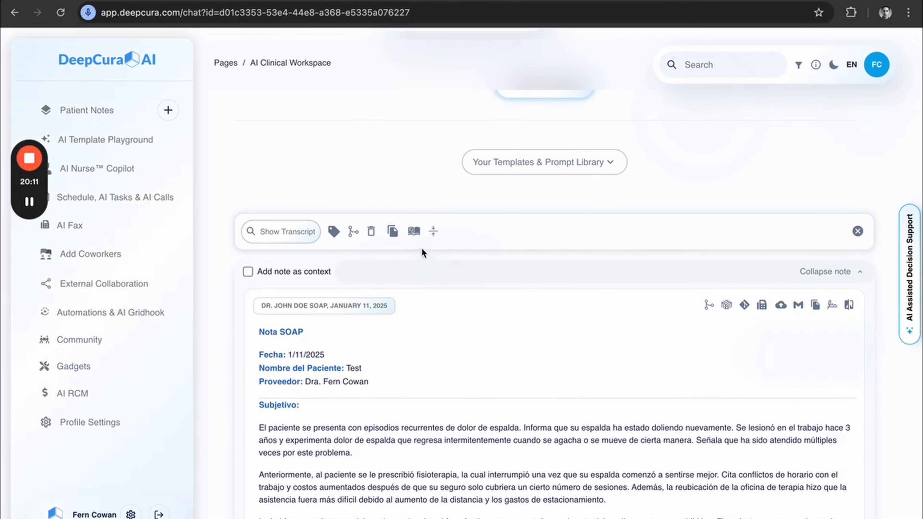
click(433, 233)
scroll(232, 233, down, 5)
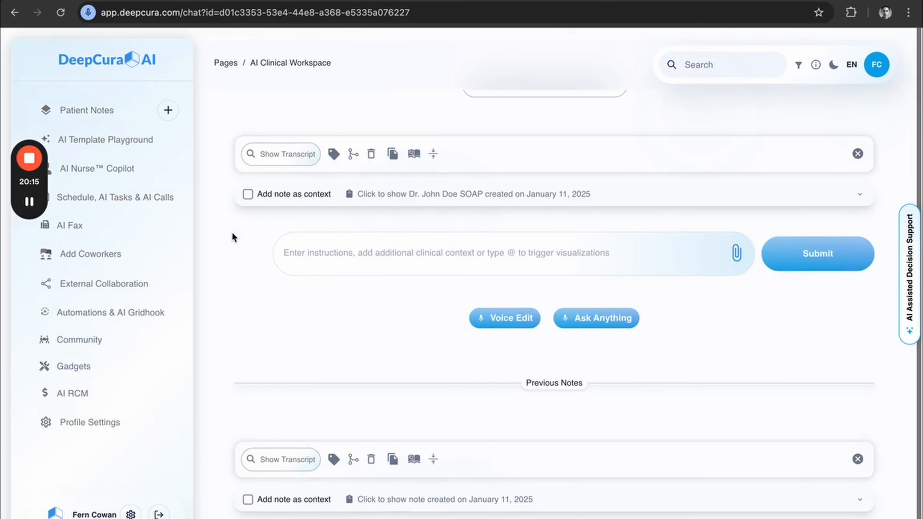
Examine the collapsed current and previous notes in the thread, including their tag labels and the tag filter.
scroll(377, 393, down, 1)
scroll(377, 400, up, 5)
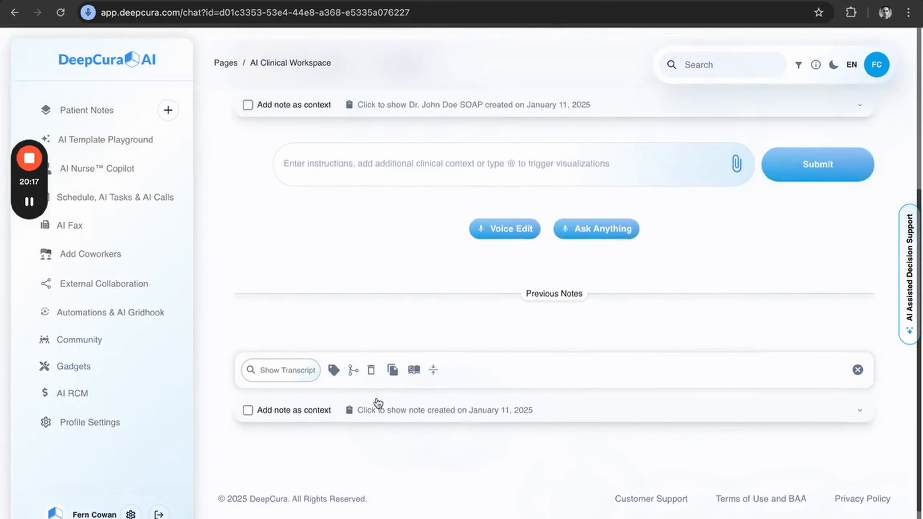
scroll(416, 284, up, 5)
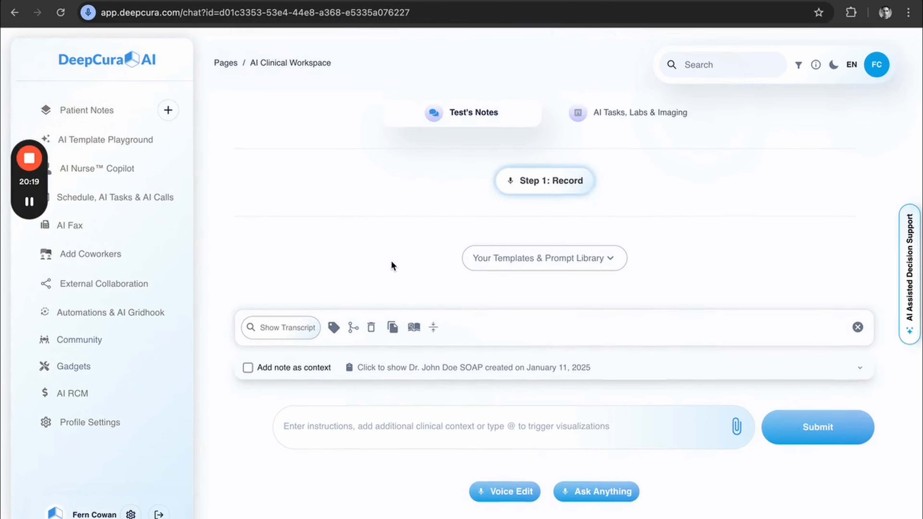
scroll(434, 329, down, 2)
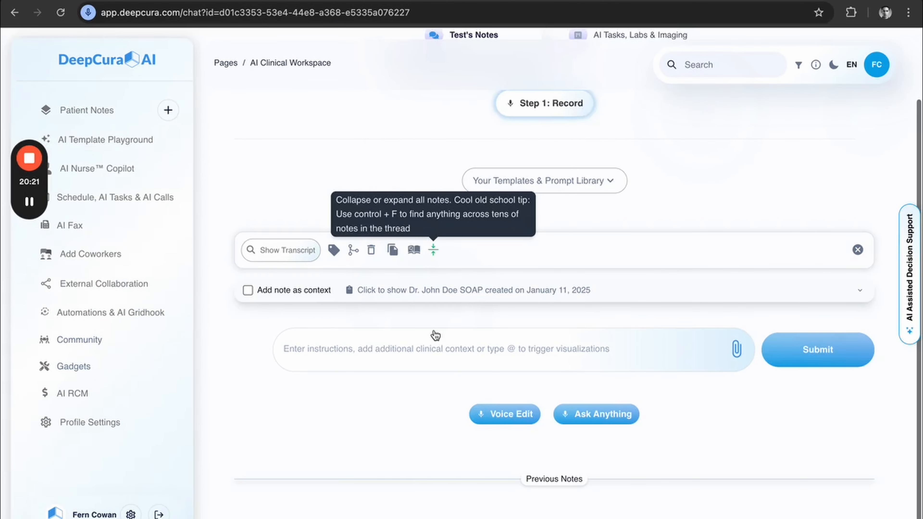
scroll(434, 330, down, 6)
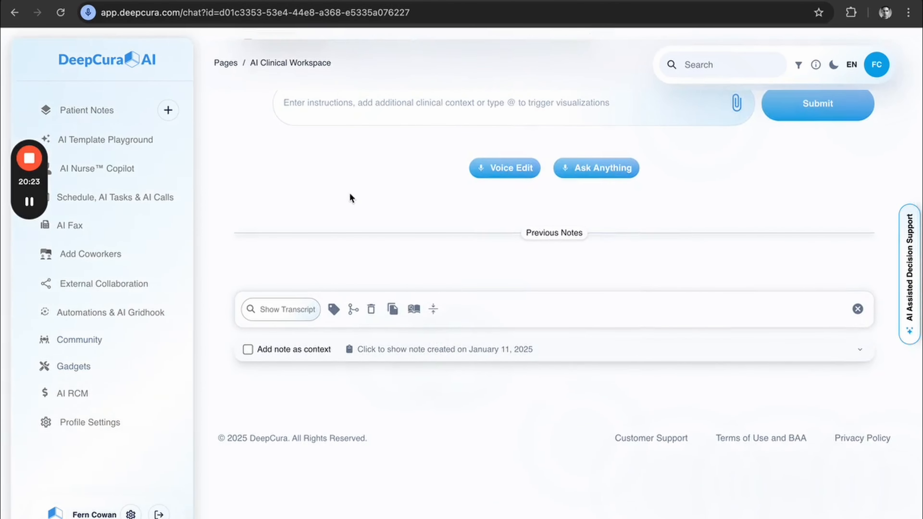
scroll(350, 197, up, 2)
scroll(354, 198, up, 4)
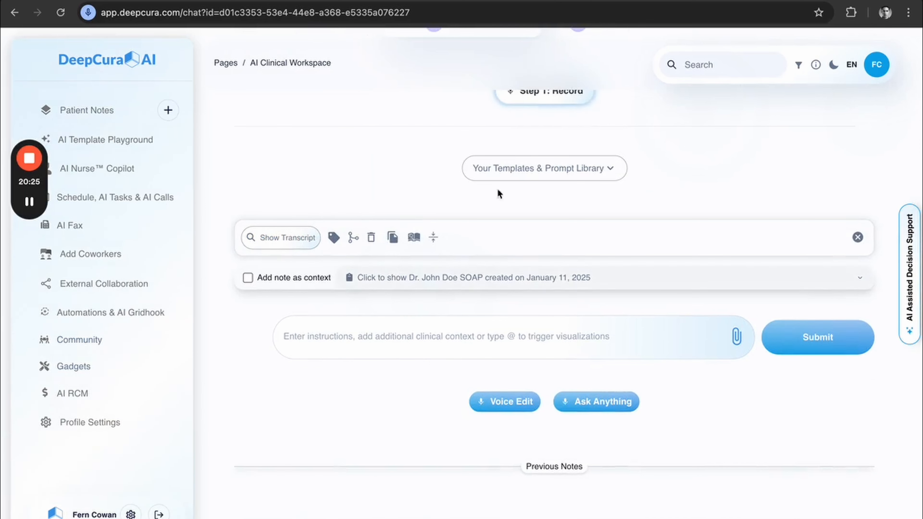
click(798, 64)
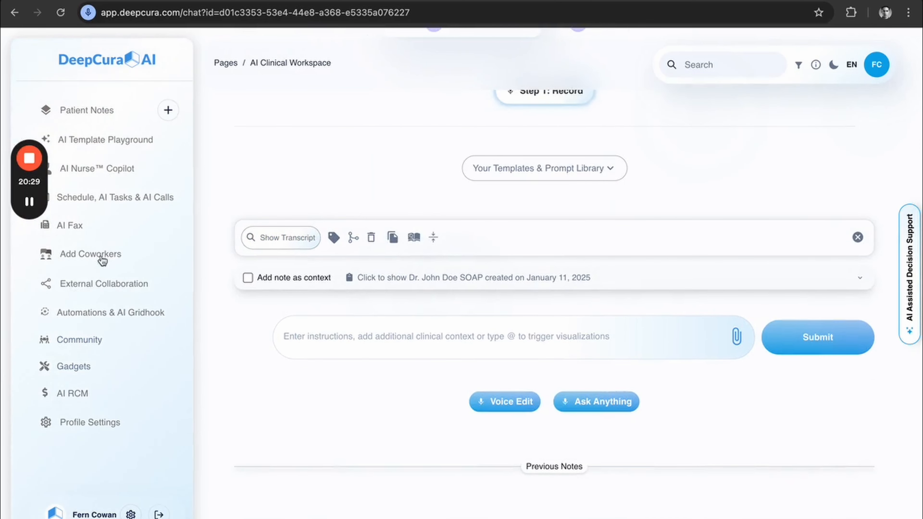
Open Automations & AI Gridhook to look at the Auto-tagger setting, and return to Patient Notes.
click(111, 314)
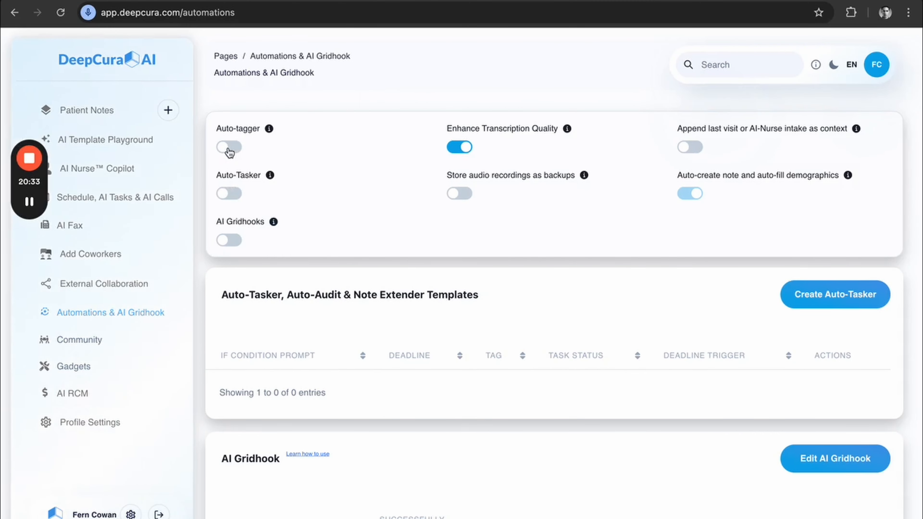
click(109, 113)
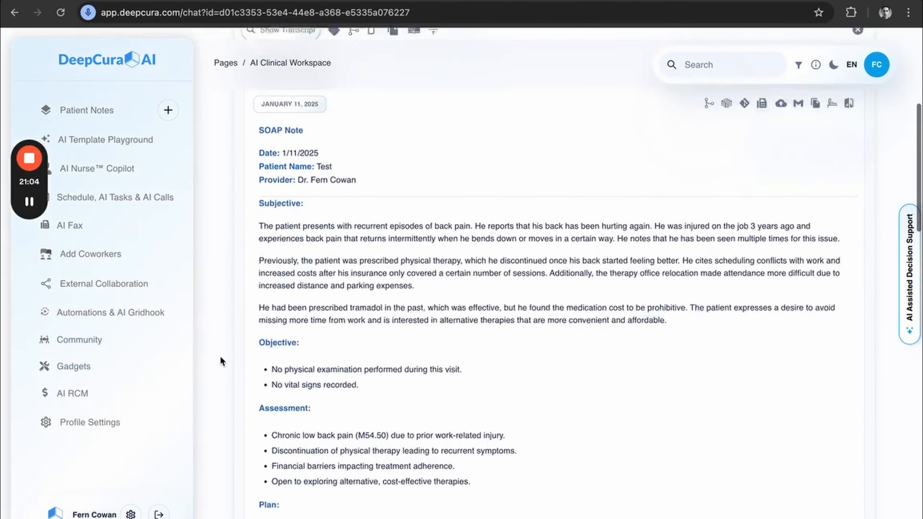
Review the English SOAP note in the Test patient's thread and add it as context.
scroll(220, 356, up, 5)
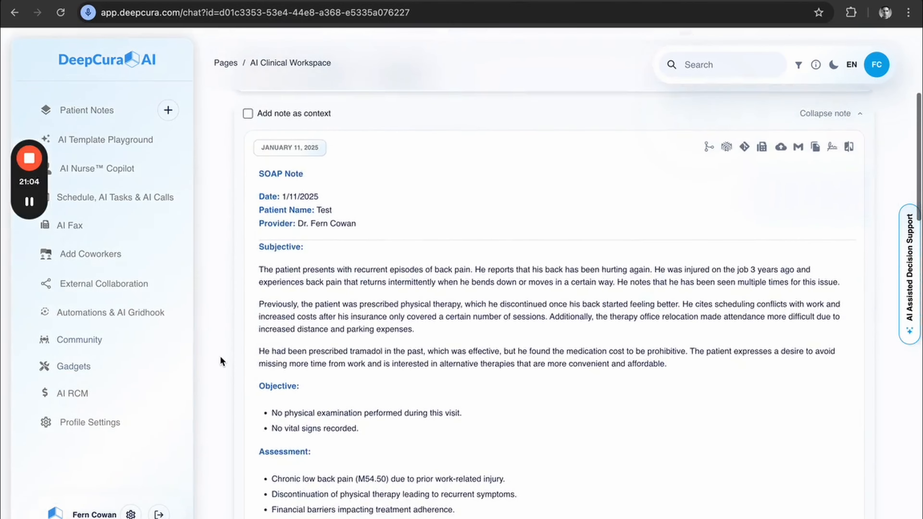
scroll(221, 358, down, 1)
scroll(220, 355, down, 20)
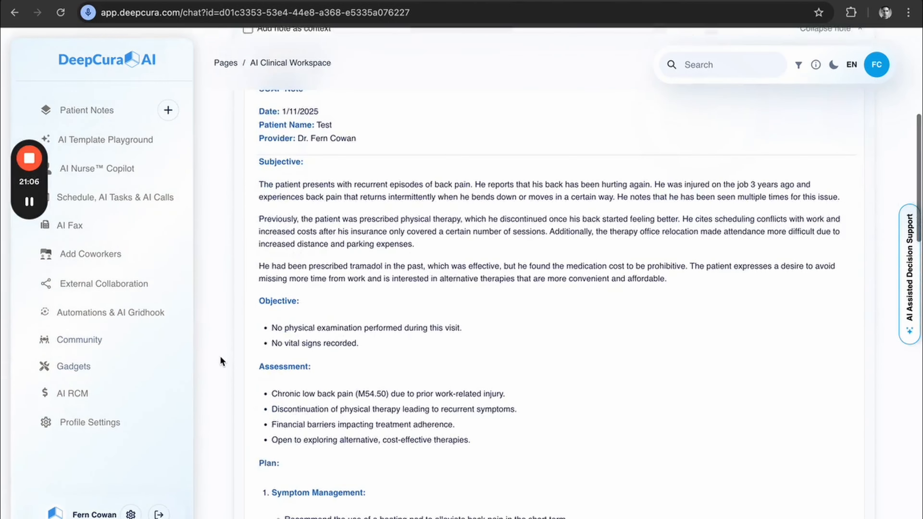
scroll(220, 355, up, 15)
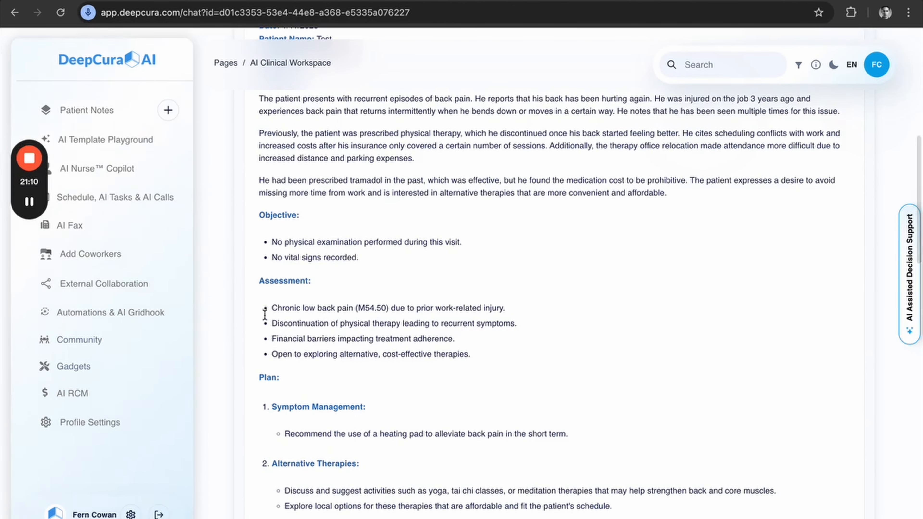
scroll(236, 333, up, 3)
scroll(315, 318, up, 10)
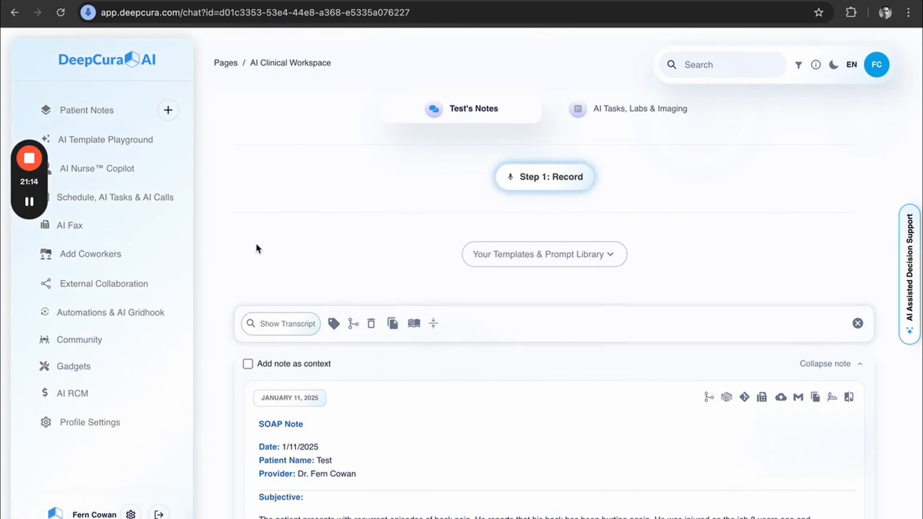
click(250, 364)
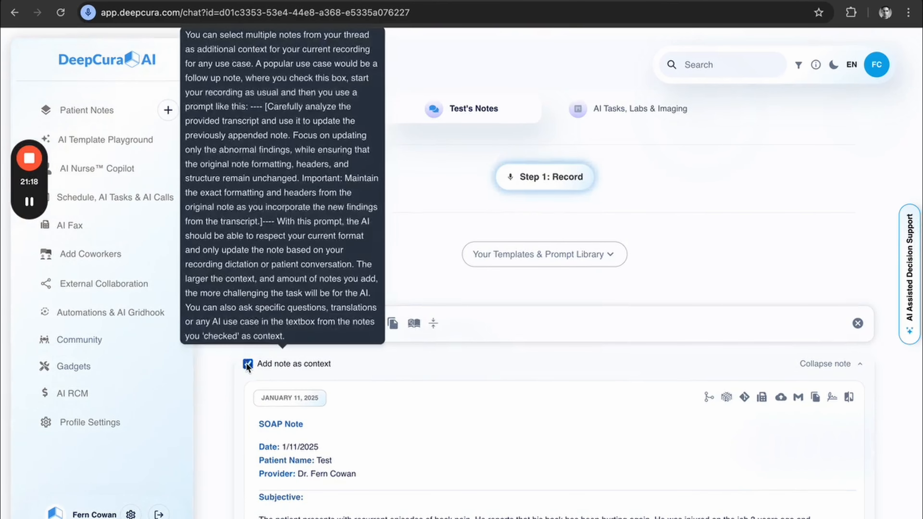
Record and complete a new session in the Test patient's thread, and generate a note with the prompt for updating a previous SOAP note.
click(526, 181)
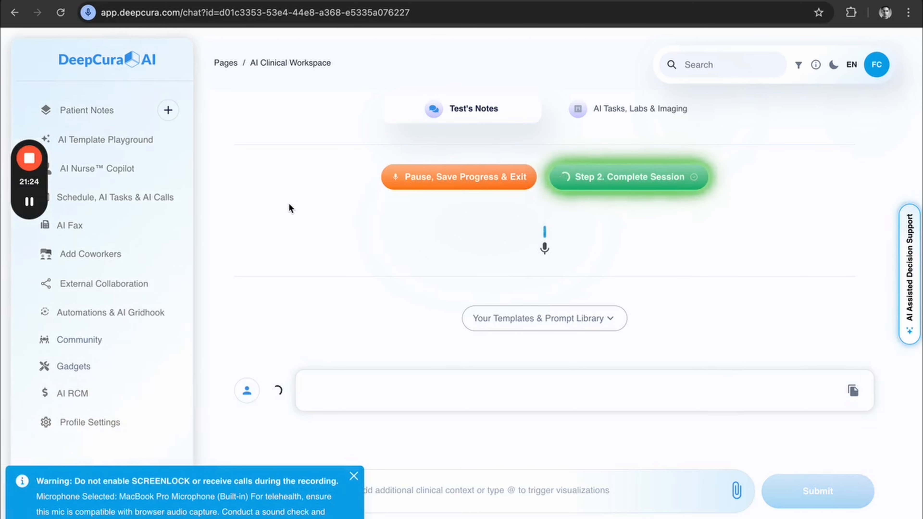
click(635, 178)
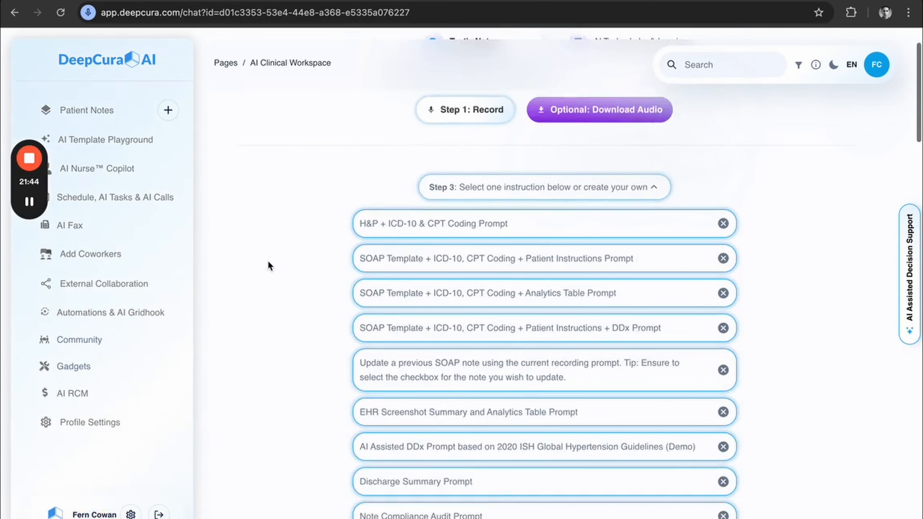
scroll(268, 262, down, 1)
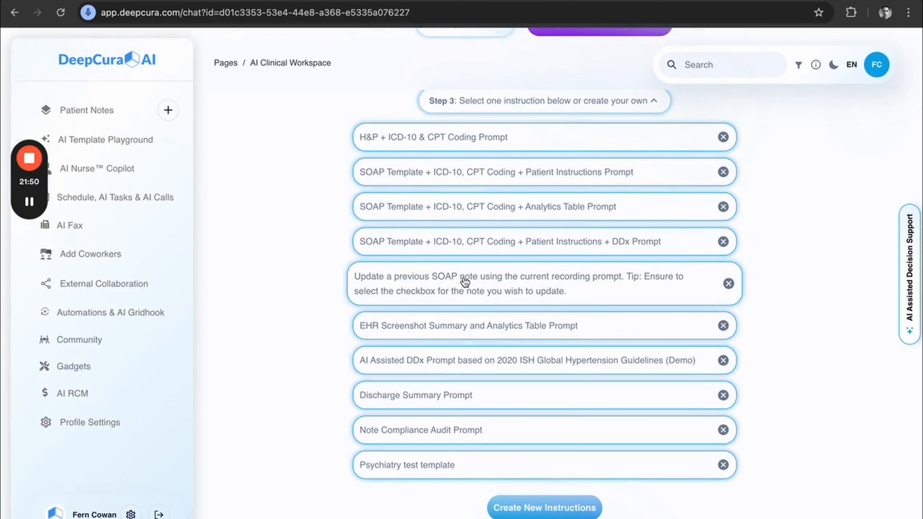
click(500, 283)
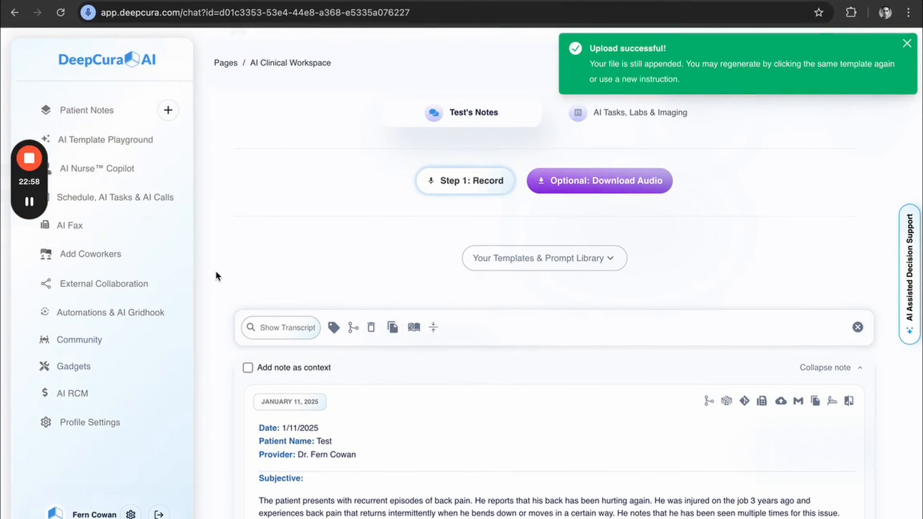
Review the updated SOAP note from Subjective to Plan, highlighting the peanut allergy statement in the Subjective section.
scroll(216, 273, down, 7)
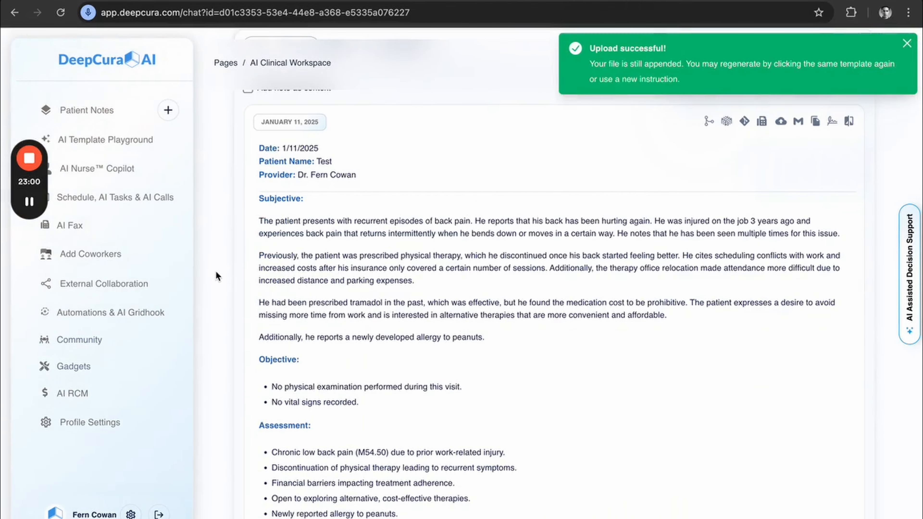
scroll(217, 272, down, 4)
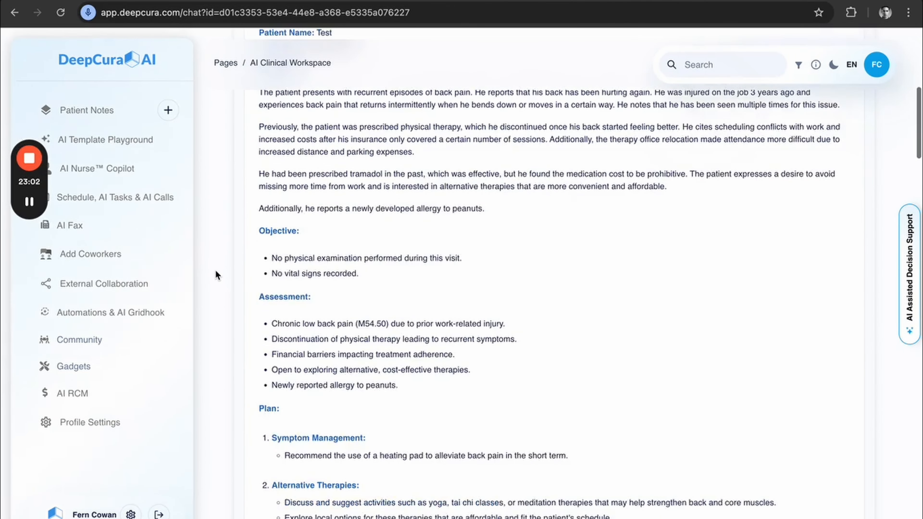
scroll(215, 269, up, 2)
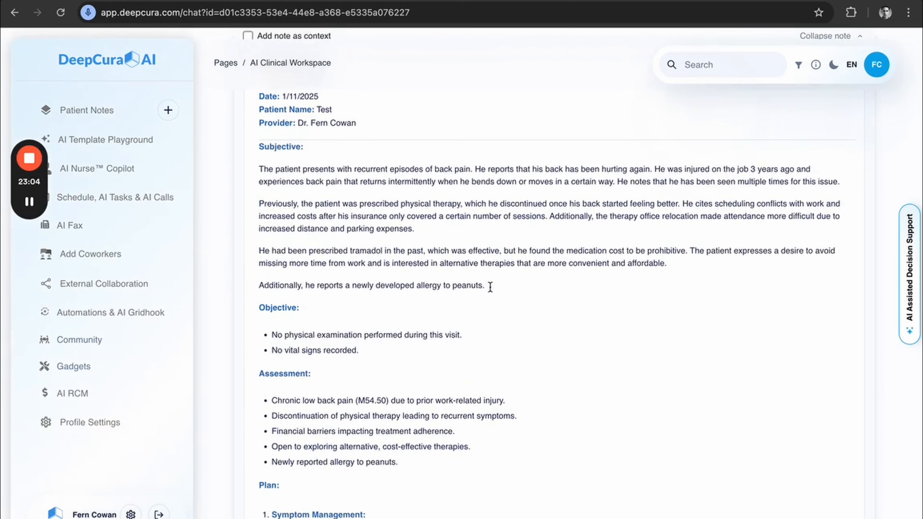
drag(490, 286, 318, 288)
scroll(327, 320, down, 4)
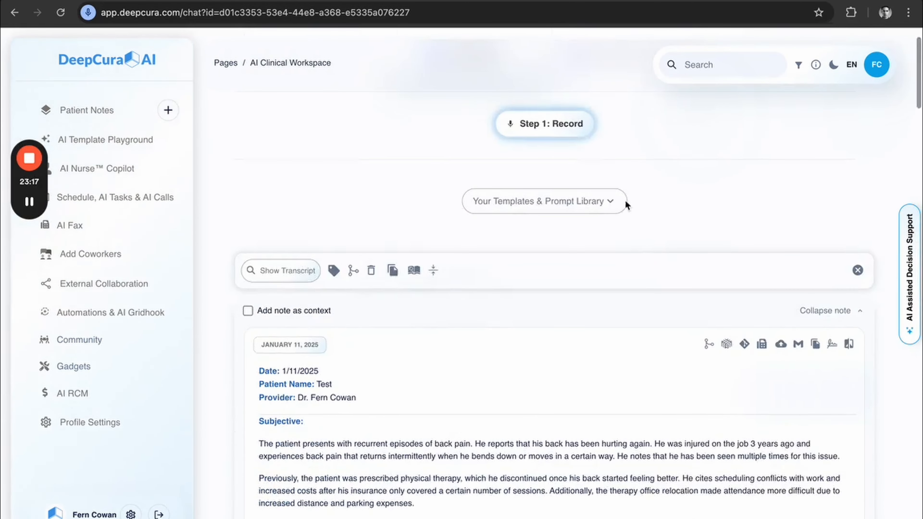
Expand the template and prompt library and try to run the prompt for updating a previous SOAP note again.
click(612, 200)
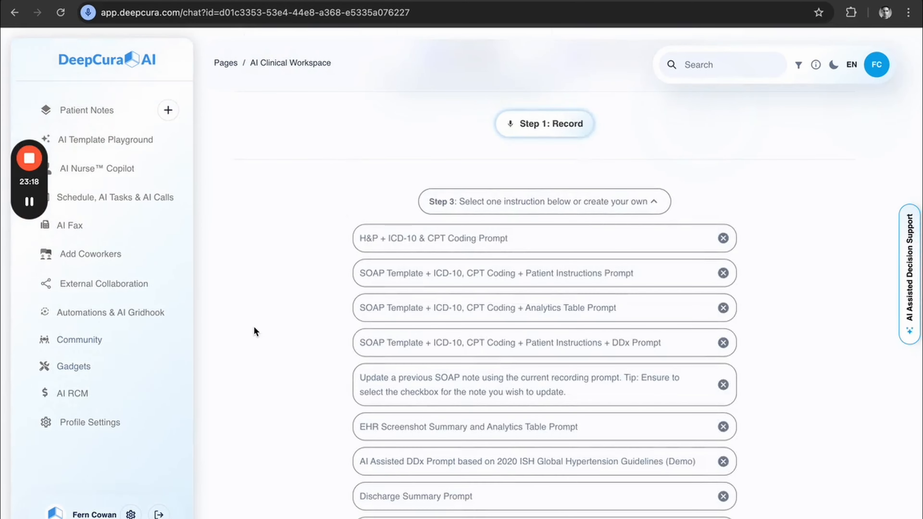
scroll(254, 327, down, 1)
scroll(255, 330, down, 2)
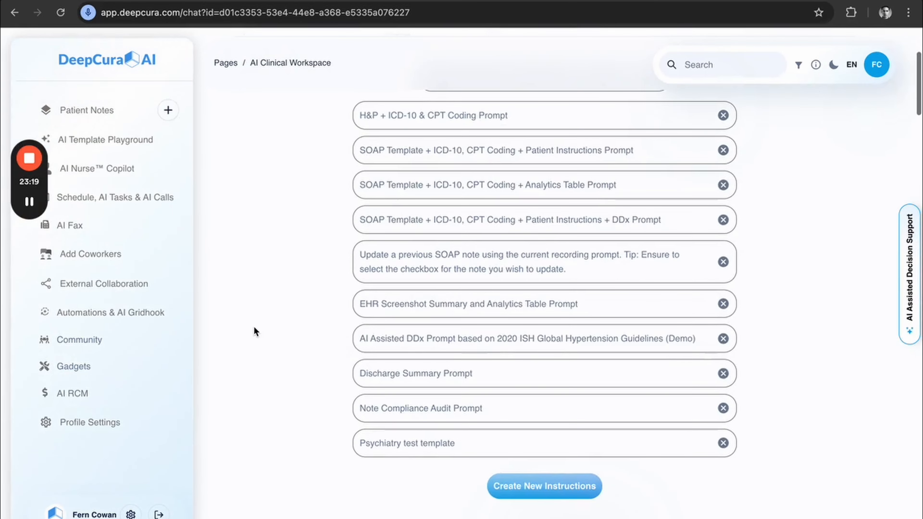
click(430, 262)
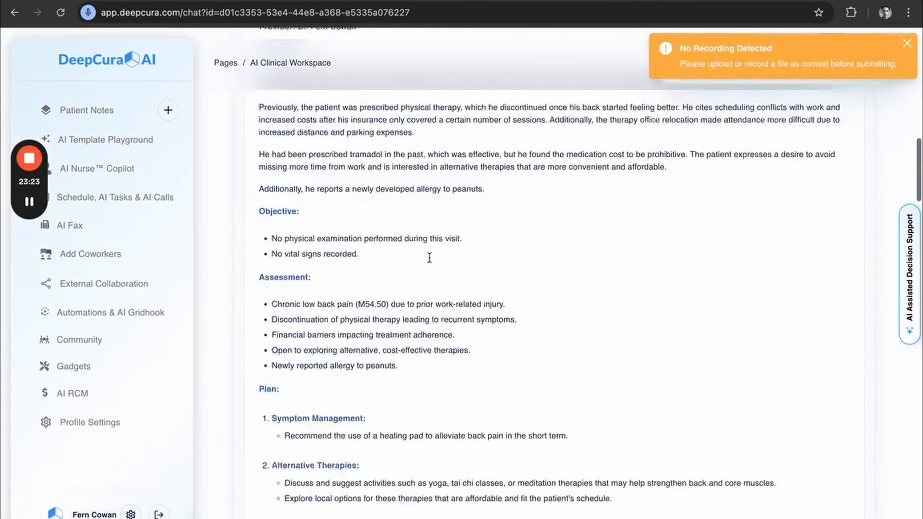
drag(468, 312, 278, 269)
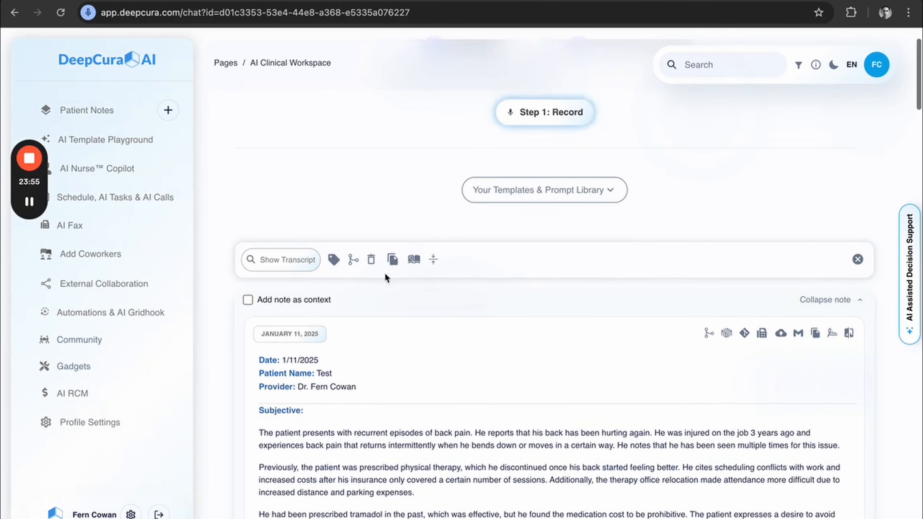
Examine the isolated AI prompt lists of the transcript and of the January 11, 2025 note without running a prompt.
click(353, 259)
scroll(438, 433, down, 5)
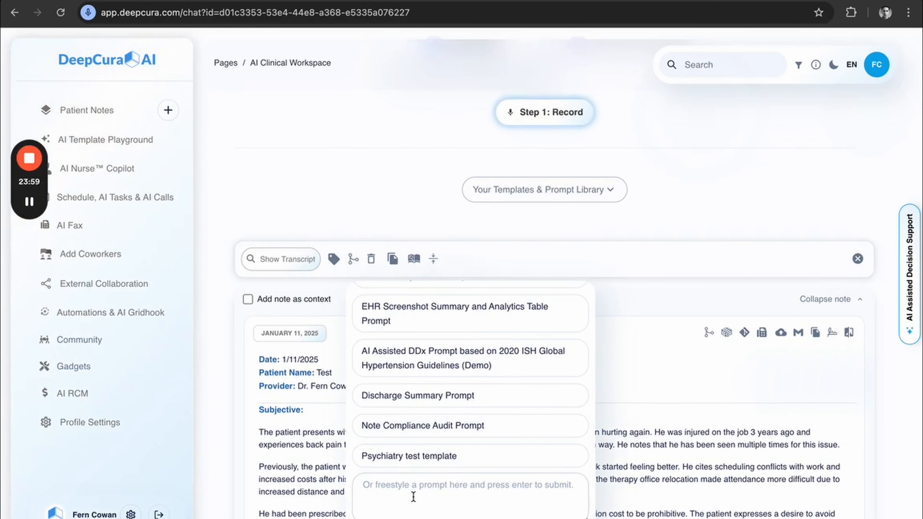
click(351, 136)
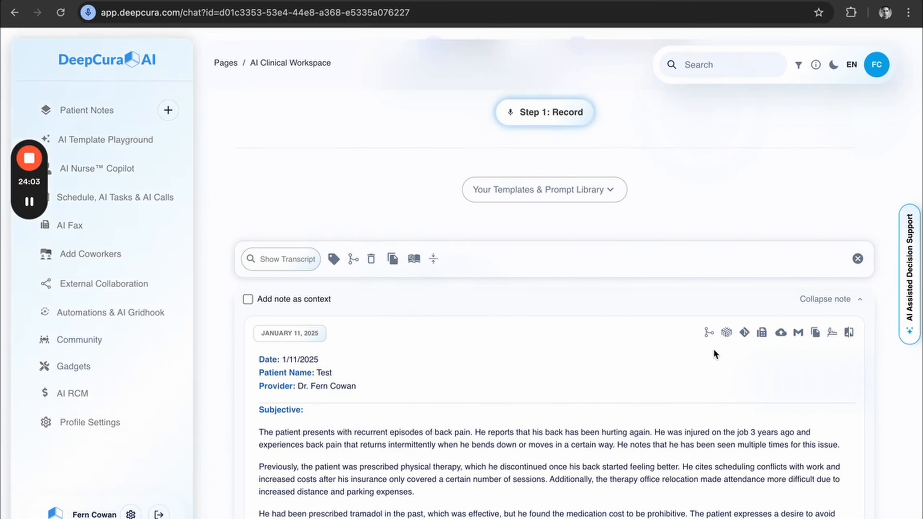
click(709, 335)
scroll(671, 446, down, 6)
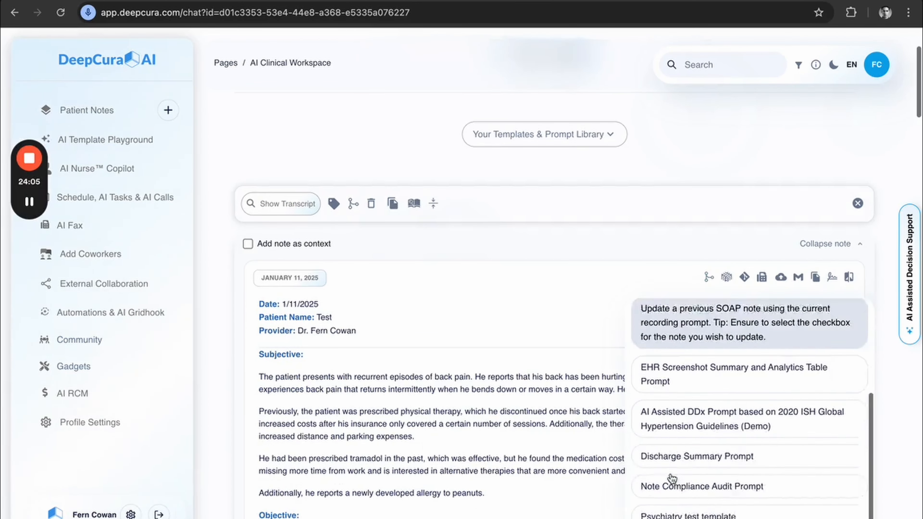
click(512, 396)
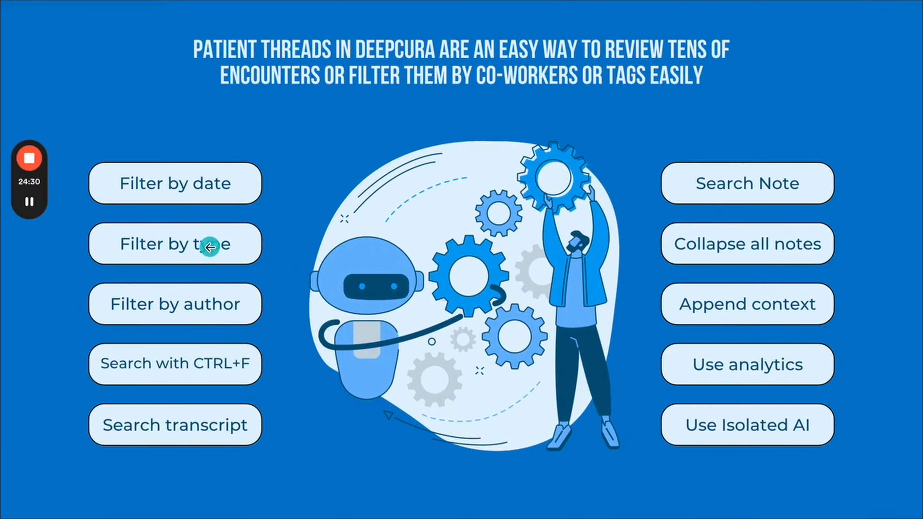
Return from the slide to the patient thread, collapse all notes, and clear the update prompt from the instruction field.
key(ctrl+Right)
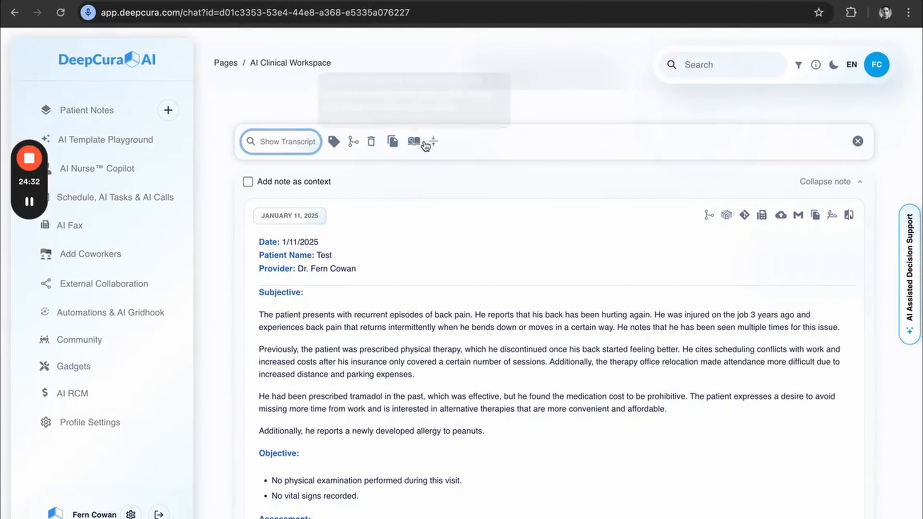
click(433, 143)
scroll(239, 243, down, 3)
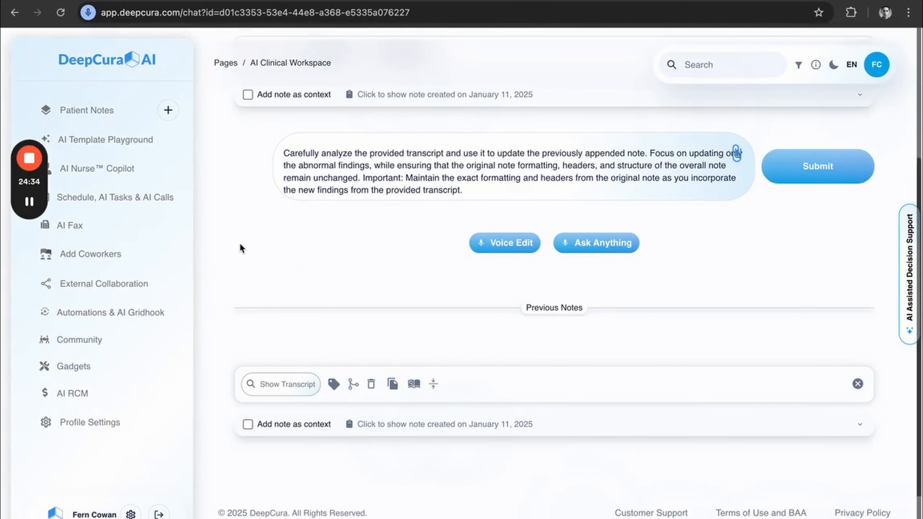
scroll(240, 245, up, 1)
click(403, 208)
key(ctrl+a)
key(BackSpace)
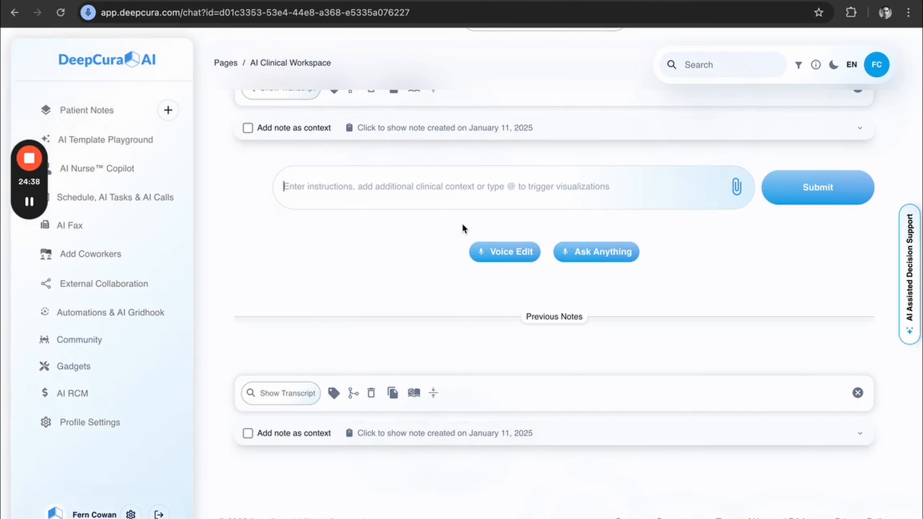
Open AI Assisted Decision Support for the Test patient and inspect the bars of the Abnormal Delta Score Across Encounters chart.
scroll(463, 229, up, 5)
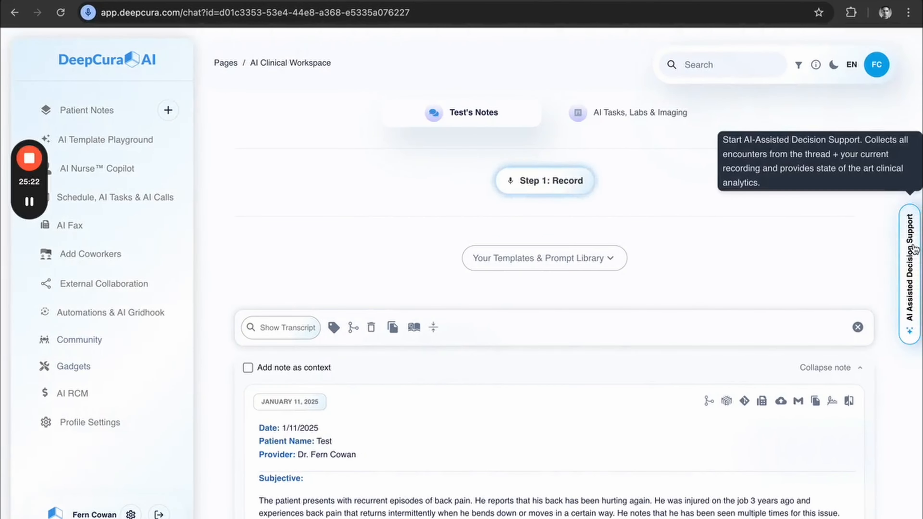
click(910, 269)
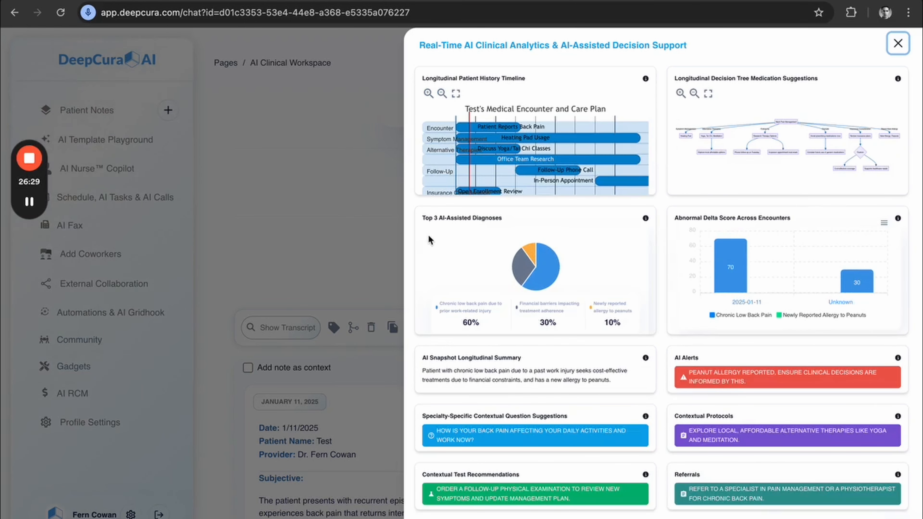
mouse_move(728, 271)
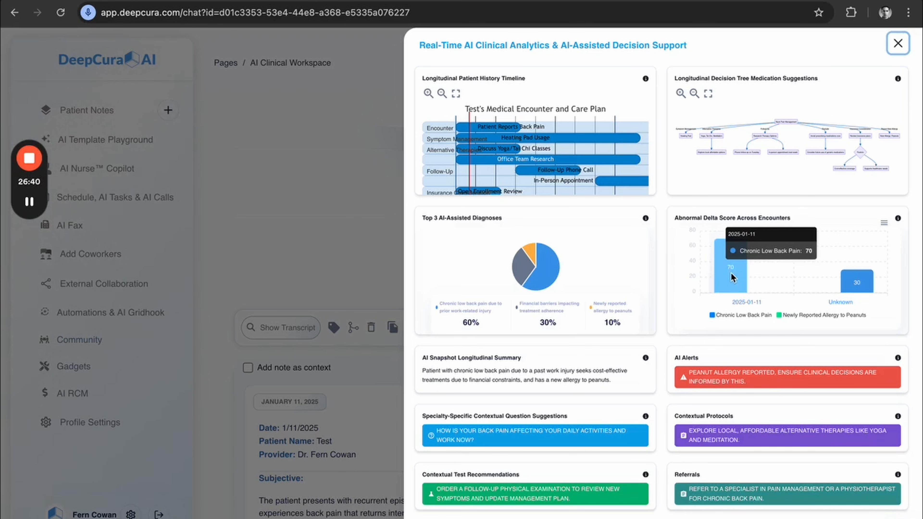
mouse_move(862, 288)
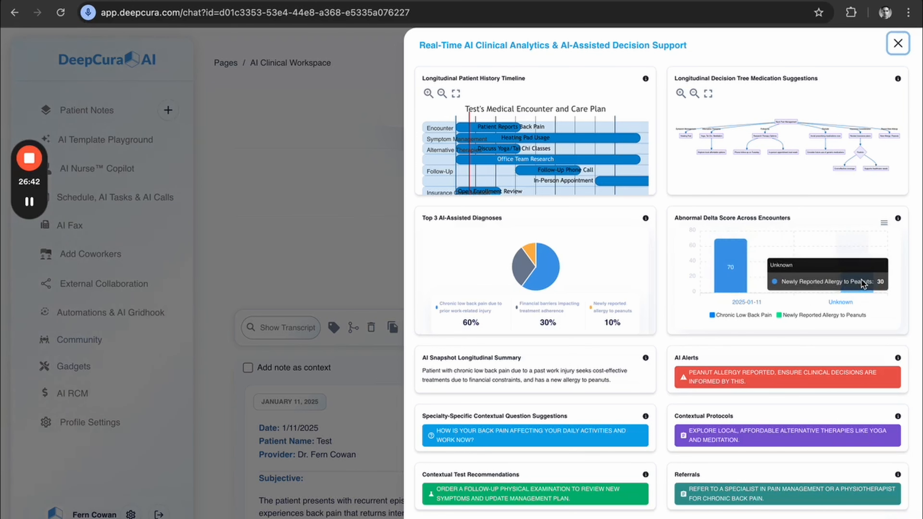
View the medication decision tree and the Longitudinal Patient History Timeline in full screen, and return to the analytics overview.
click(708, 93)
key(Escape)
click(456, 94)
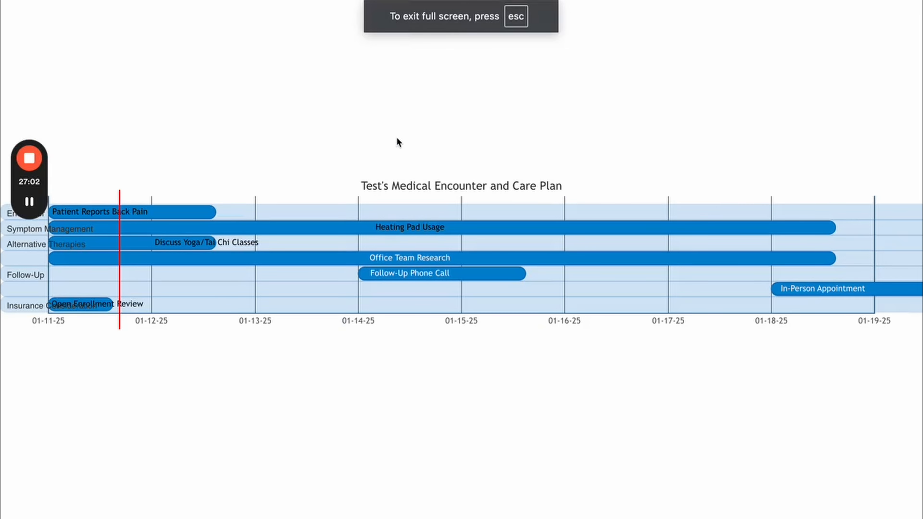
key(Escape)
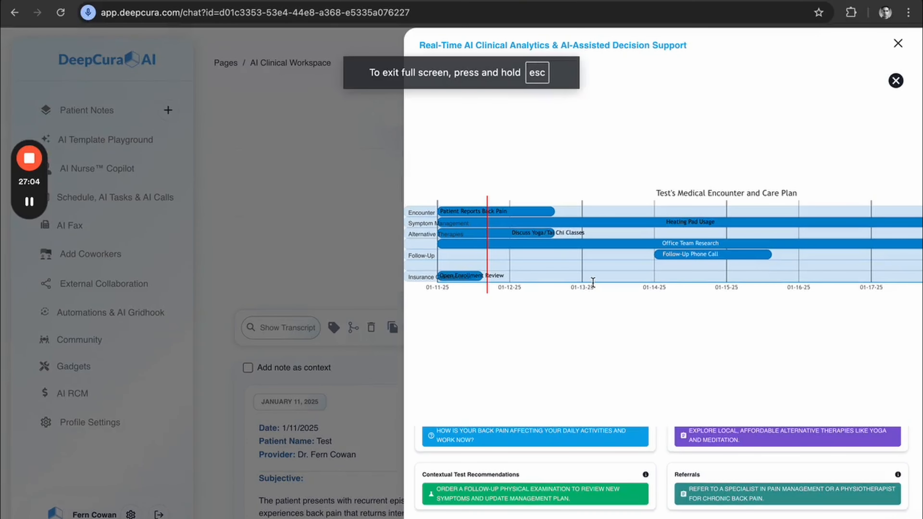
click(896, 81)
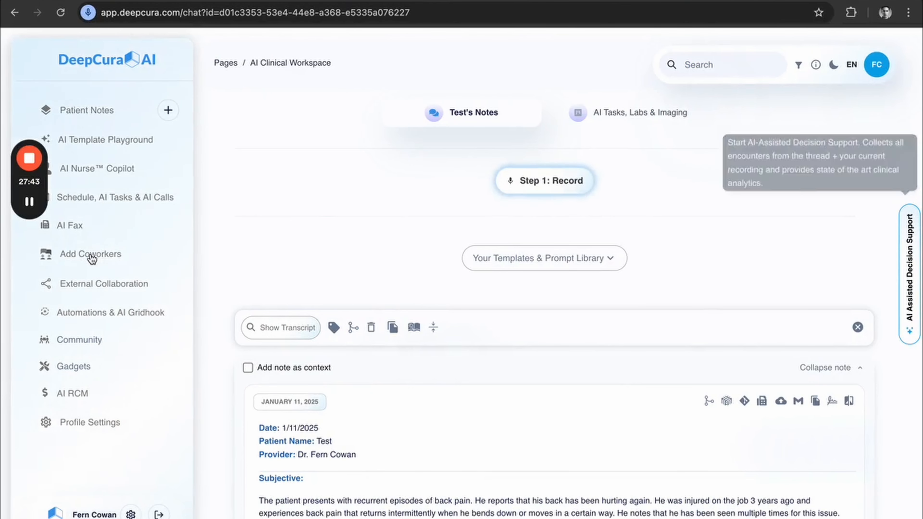
Invite a coworker to the DeepCura workspace from Add Coworkers by adding the colleague's e-mail as a clinician and submitting the invitation.
click(91, 254)
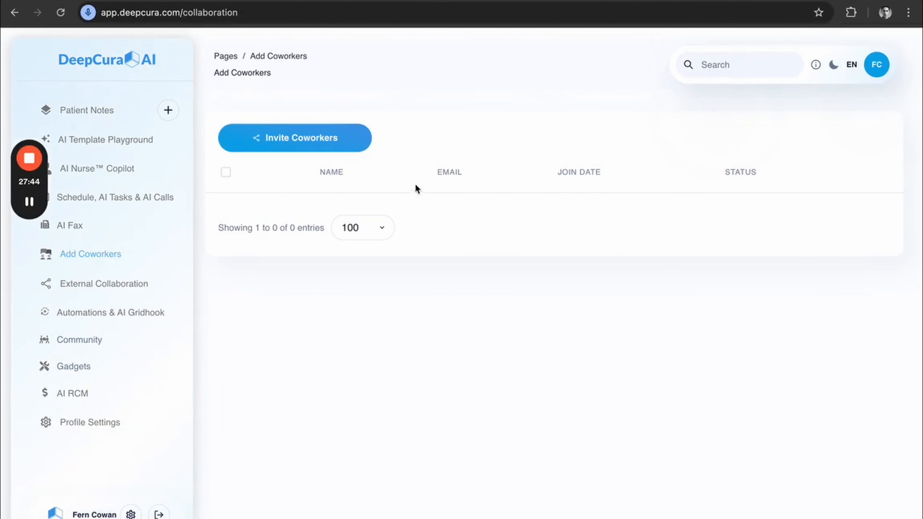
click(318, 143)
key(ctrl+Right)
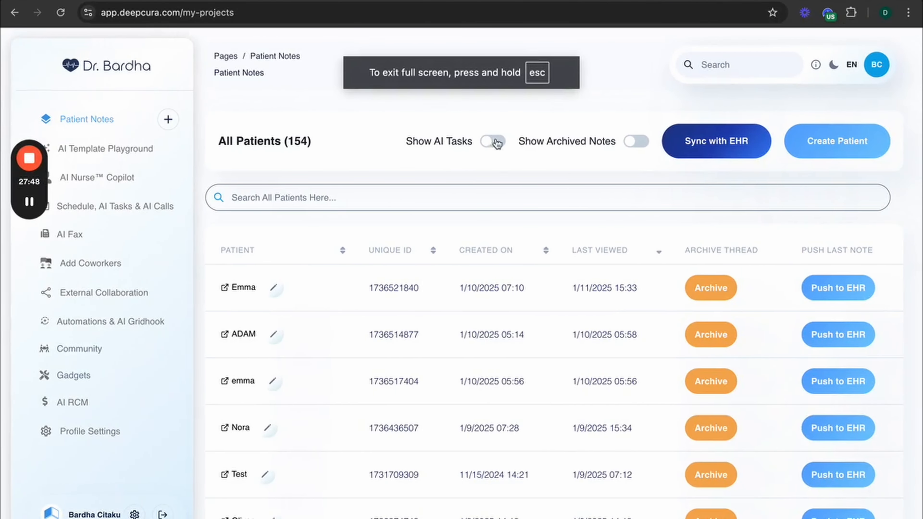
key(ctrl+Left)
click(301, 306)
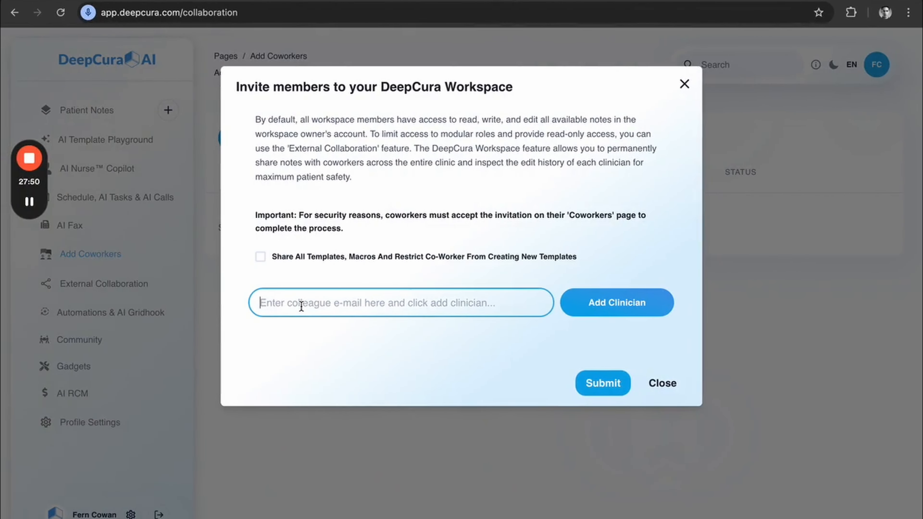
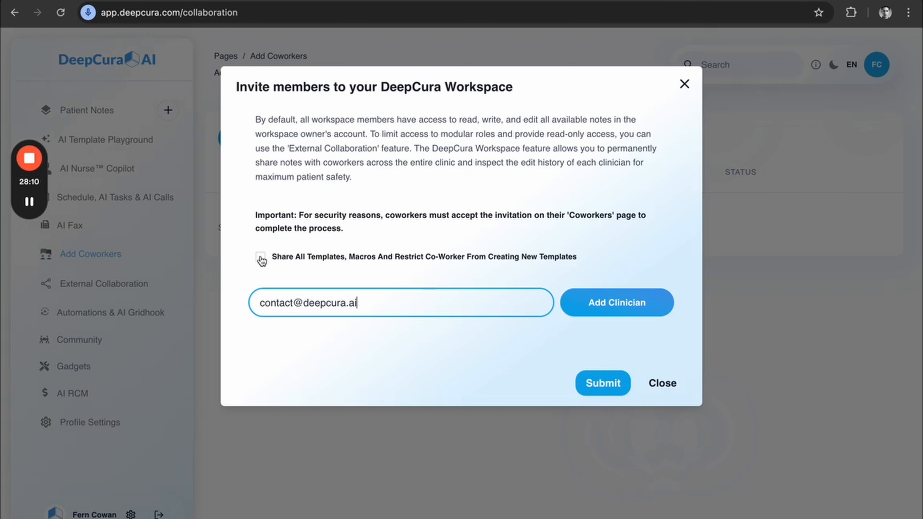
click(609, 305)
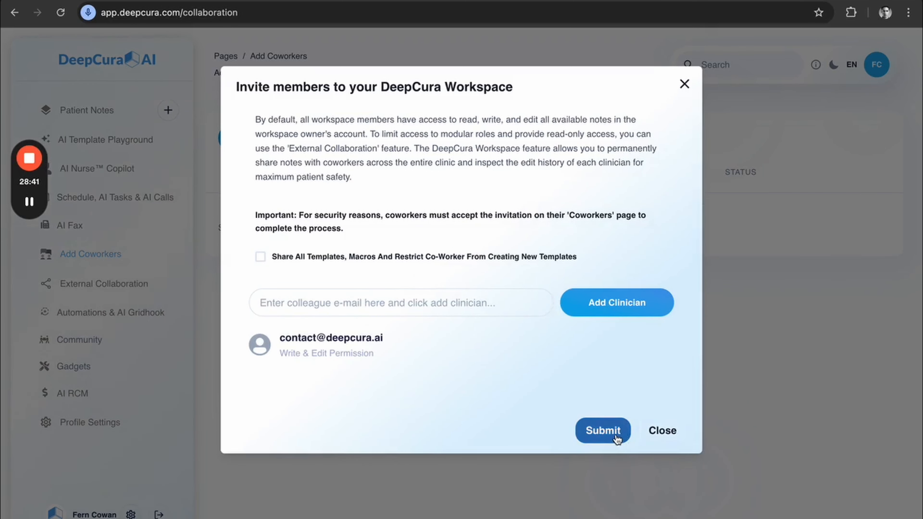
click(603, 430)
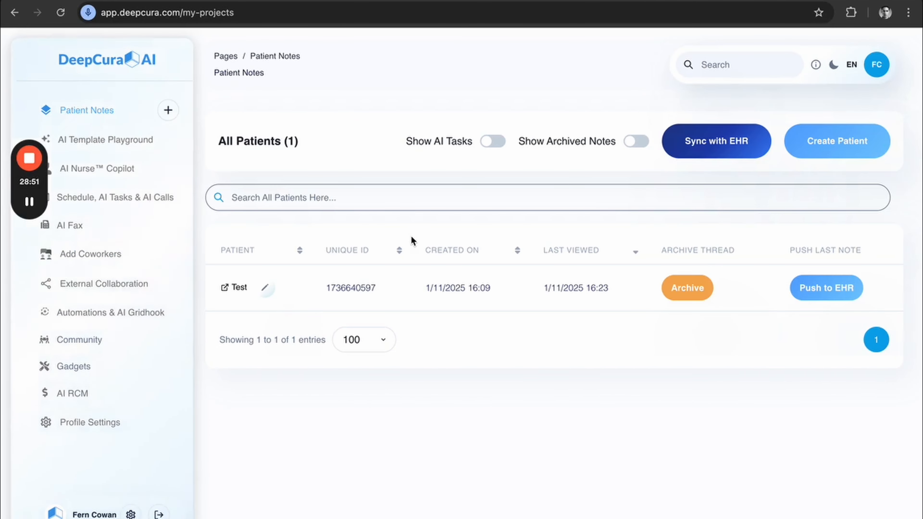
Switch to the invited coworker's account, accept the workspace invitation under Add Coworkers, and open Patient Notes.
key(ctrl+Right)
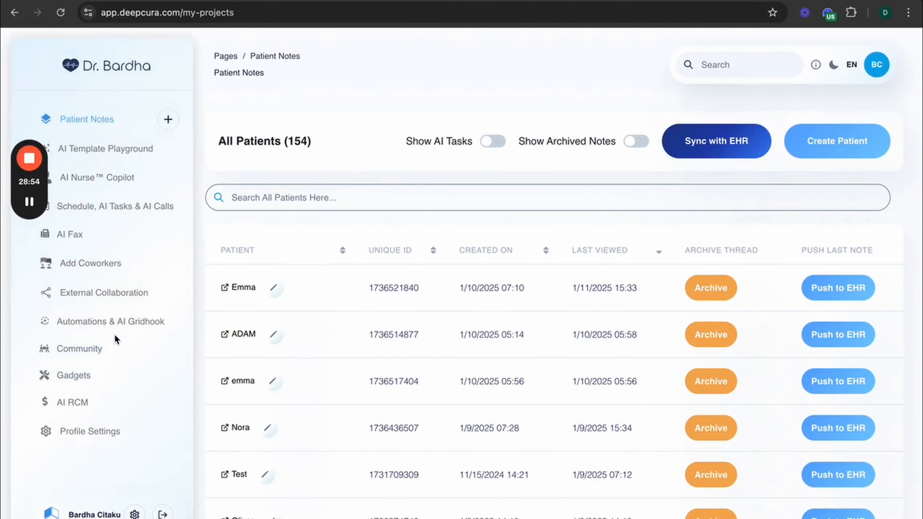
click(93, 265)
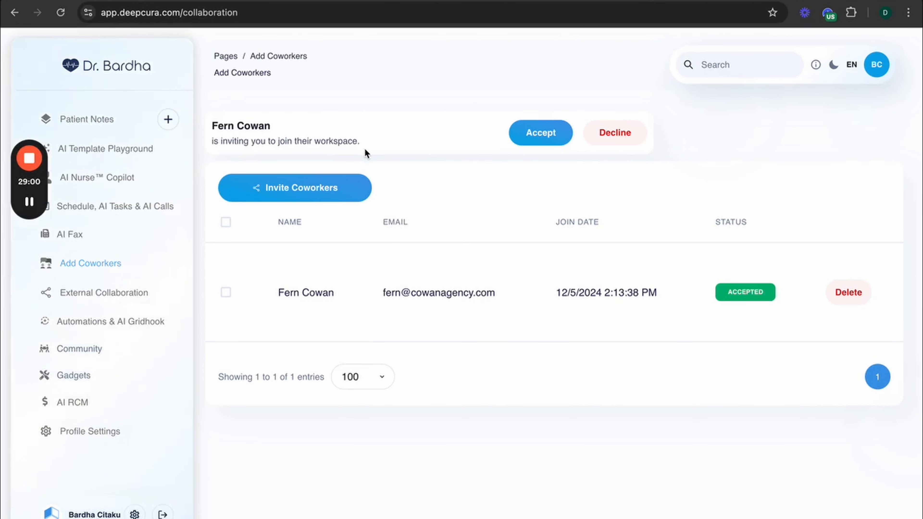
click(540, 134)
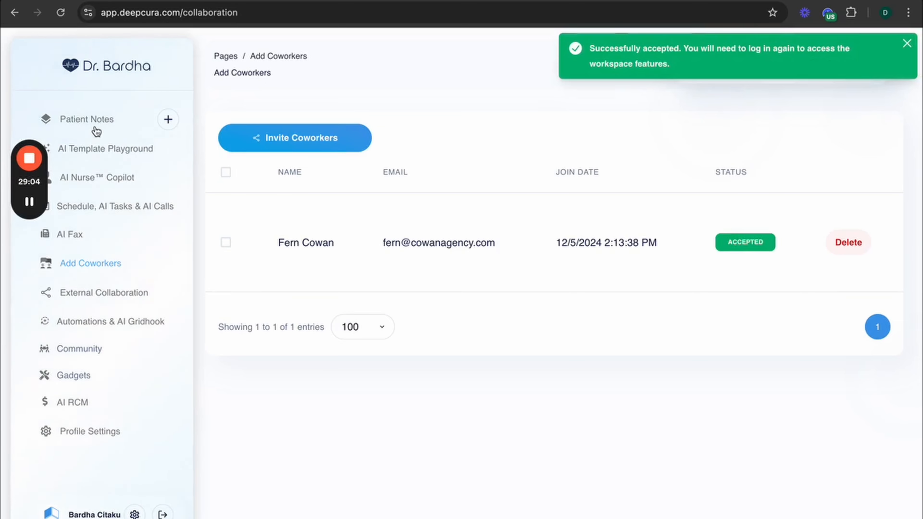
click(87, 120)
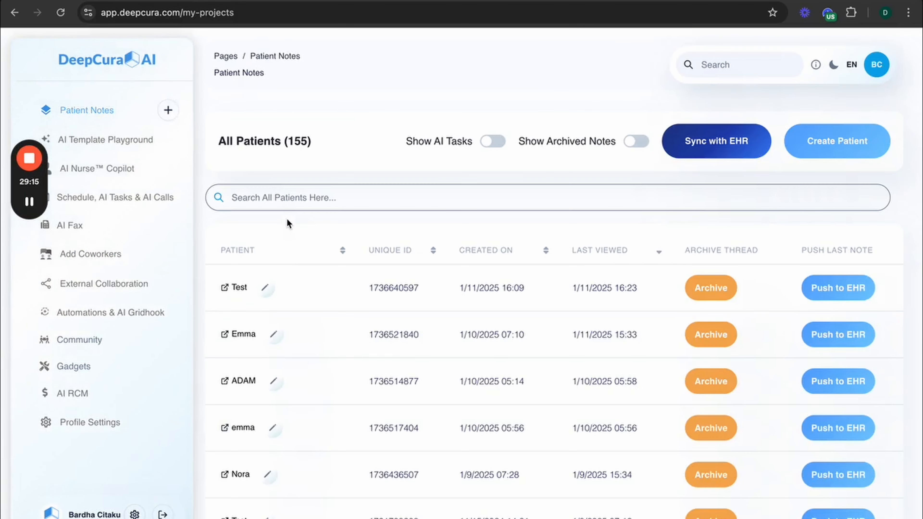
Open the Test patient's notes and delete "performed during this visit." from the first Objective bullet.
click(239, 288)
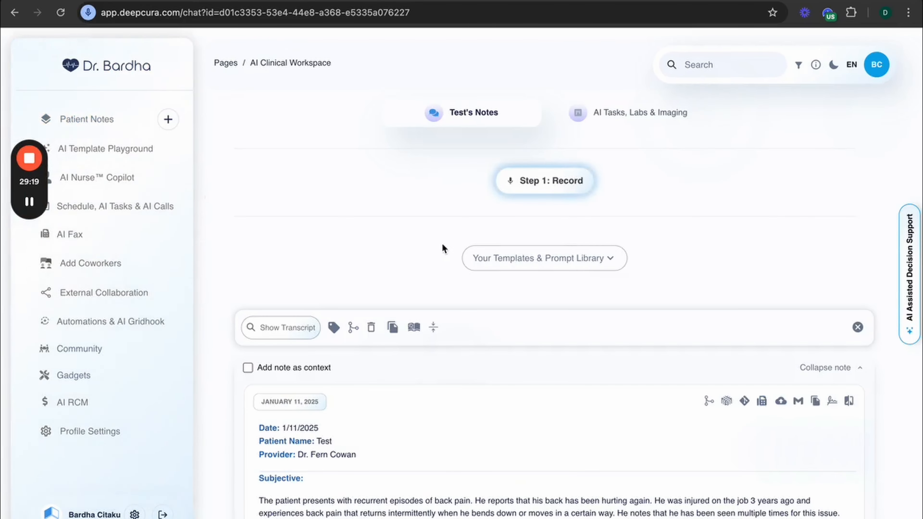
scroll(463, 245, down, 5)
scroll(463, 245, down, 3)
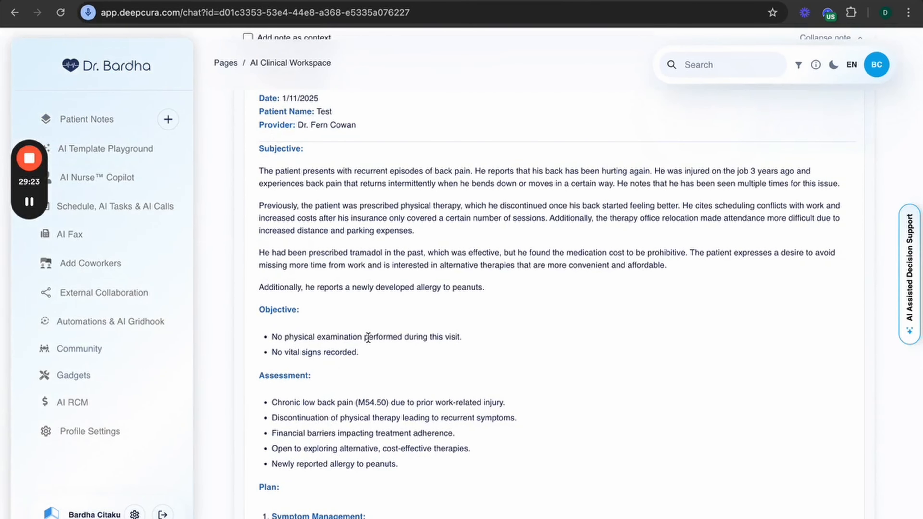
drag(365, 337, 463, 337)
key(BackSpace)
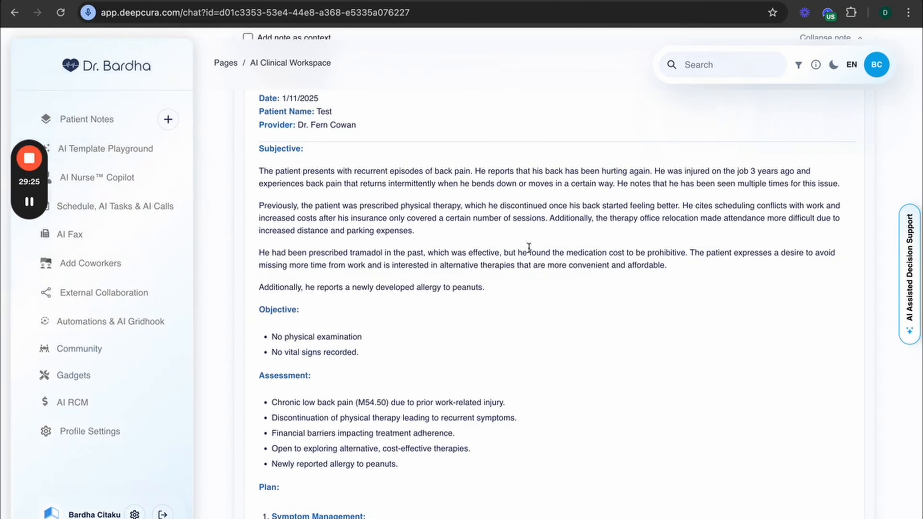
scroll(567, 173, up, 5)
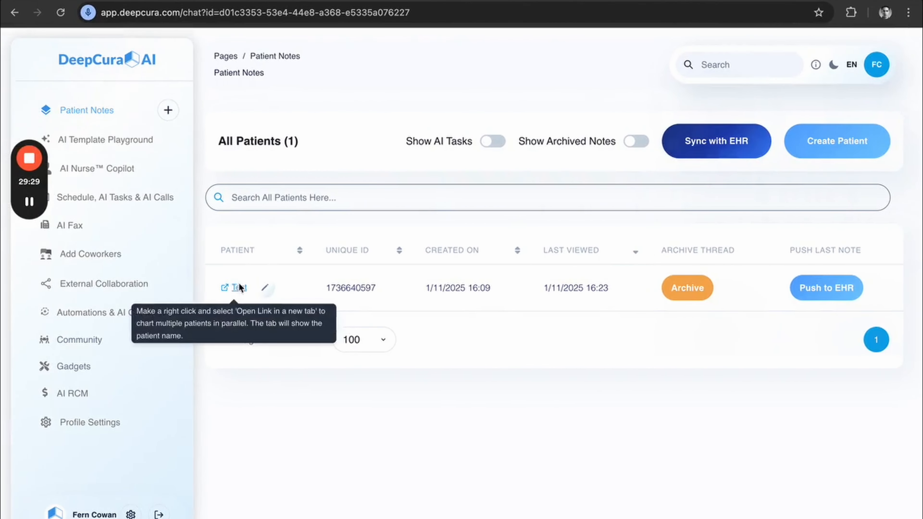
In the workspace owner's account, open the Test note's Encounter Access Logs & Multiplayer Edit History and examine the wording removed under Objective.
click(240, 288)
scroll(360, 230, down, 5)
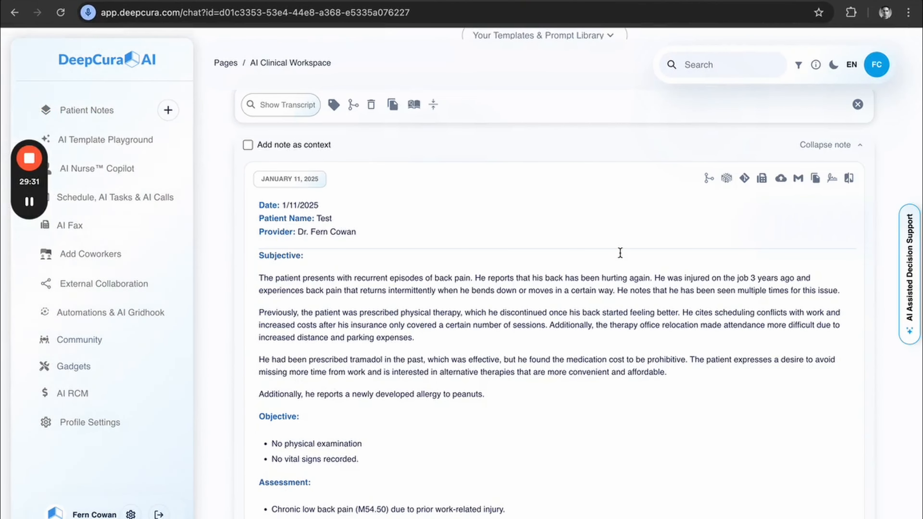
mouse_move(747, 182)
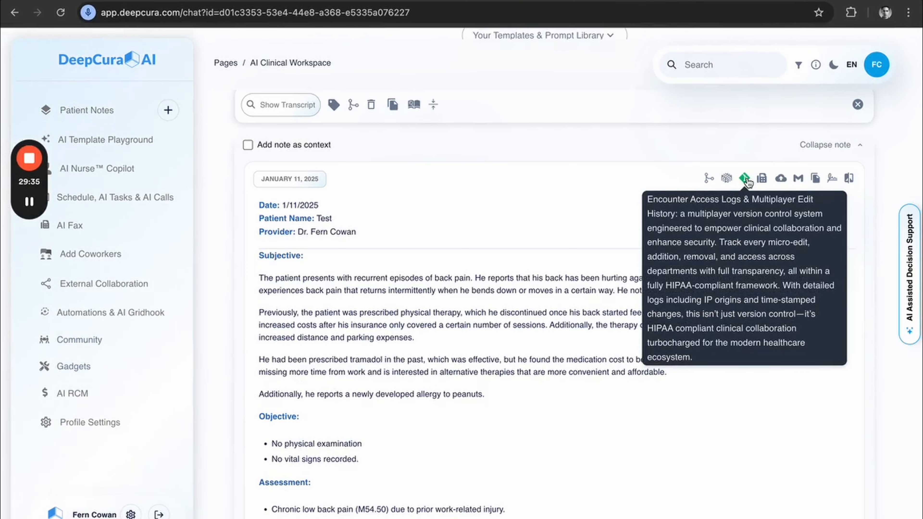
click(746, 179)
scroll(466, 279, down, 20)
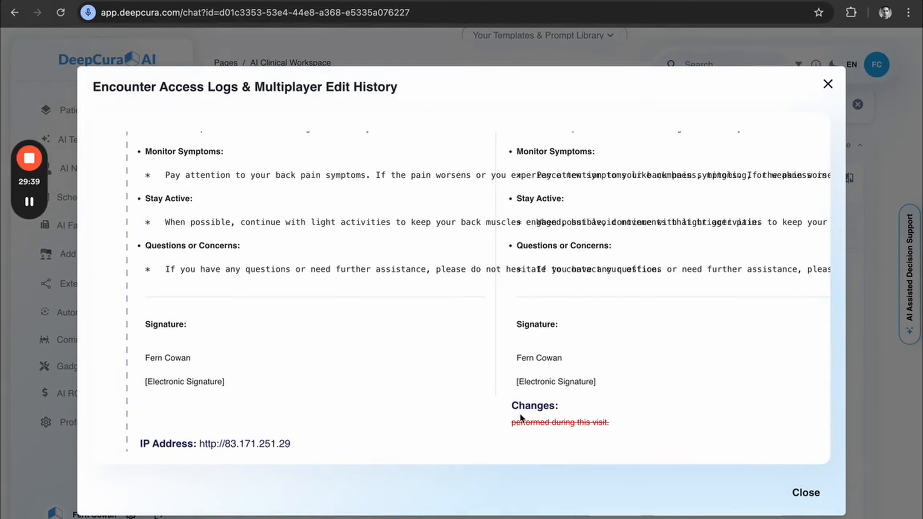
drag(515, 422, 622, 430)
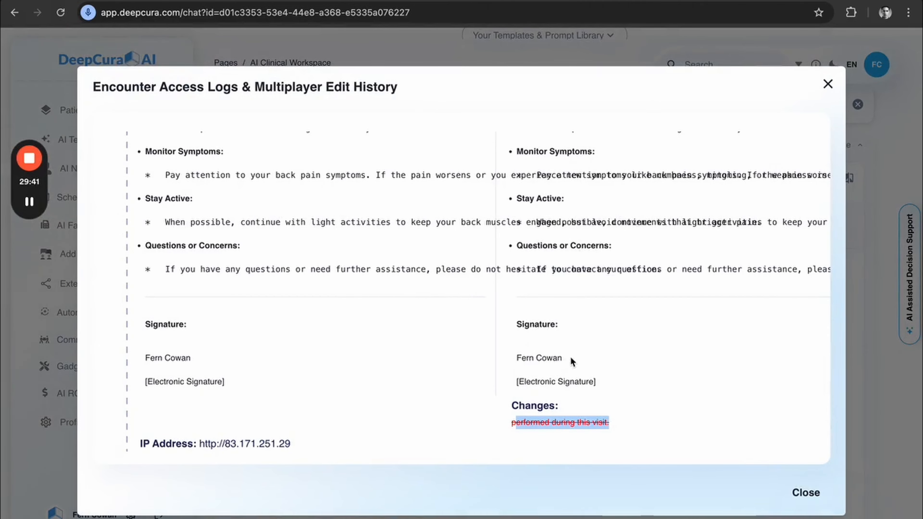
scroll(571, 356, up, 10)
scroll(571, 356, up, 10)
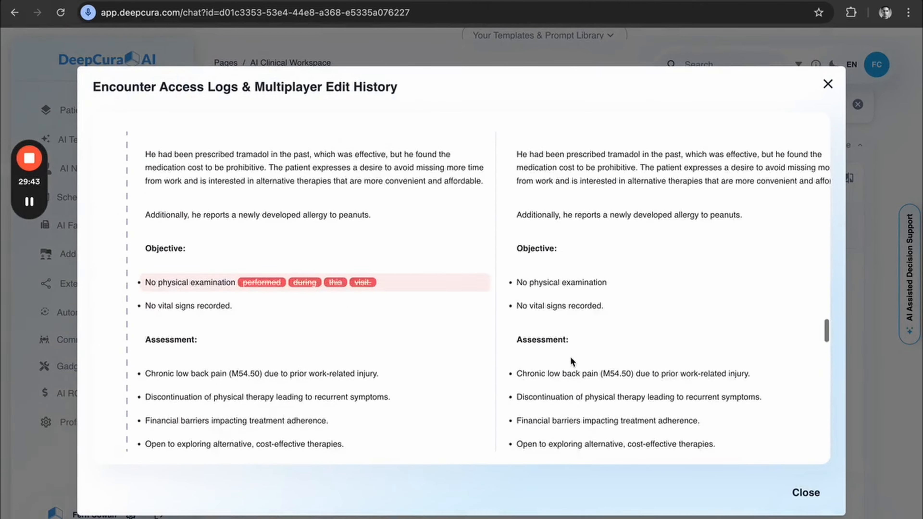
scroll(279, 386, up, 10)
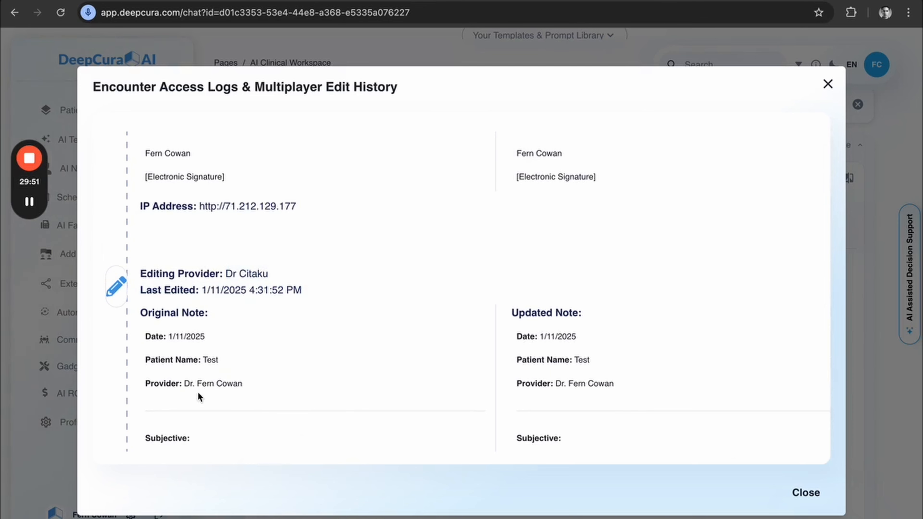
Check the editing provider, edit time and IP address entries in the edit history, and close the log.
scroll(198, 392, down, 1)
scroll(246, 291, up, 1)
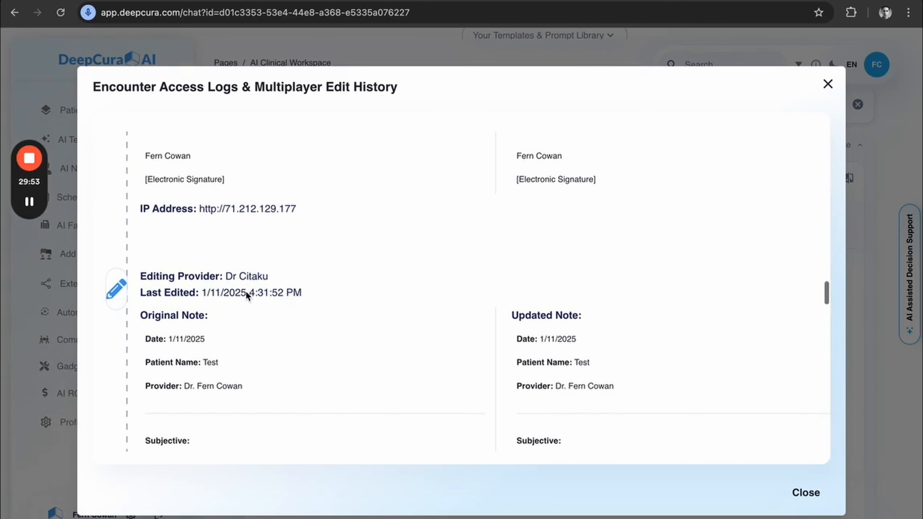
drag(200, 209, 315, 208)
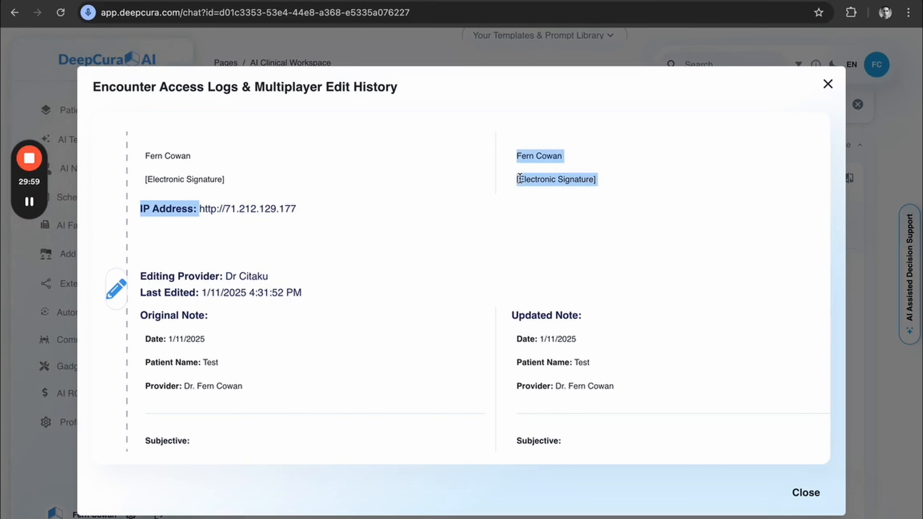
scroll(552, 358, down, 10)
scroll(559, 356, up, 8)
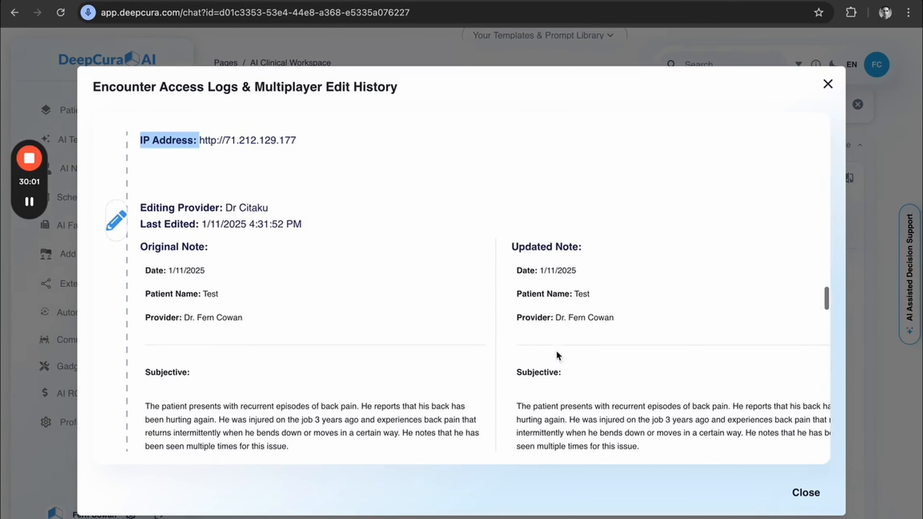
click(828, 84)
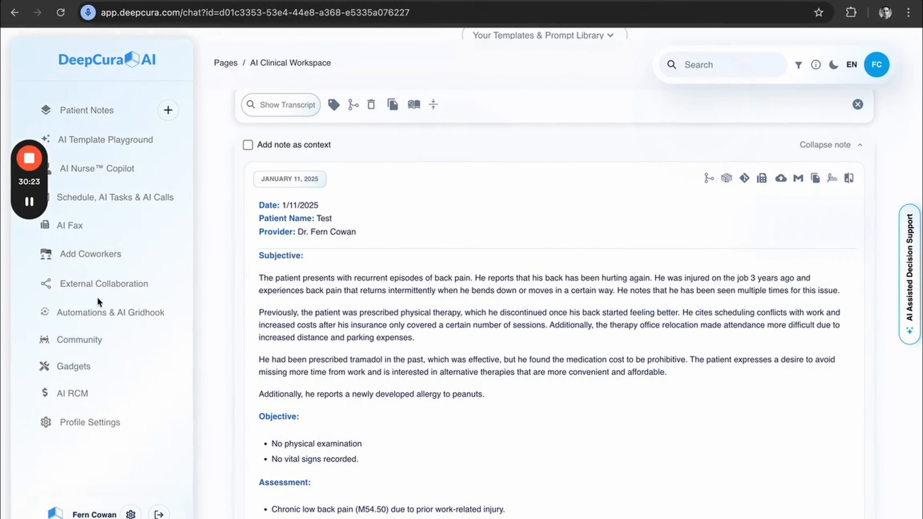
Prepare a clinician invitation under External Collaboration, selecting the Test patient and adding the colleague's e-mail.
click(103, 287)
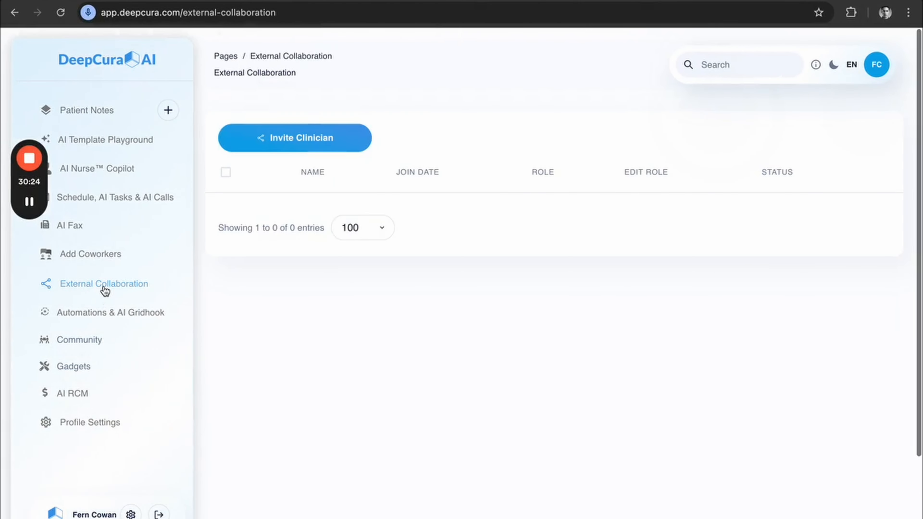
click(314, 156)
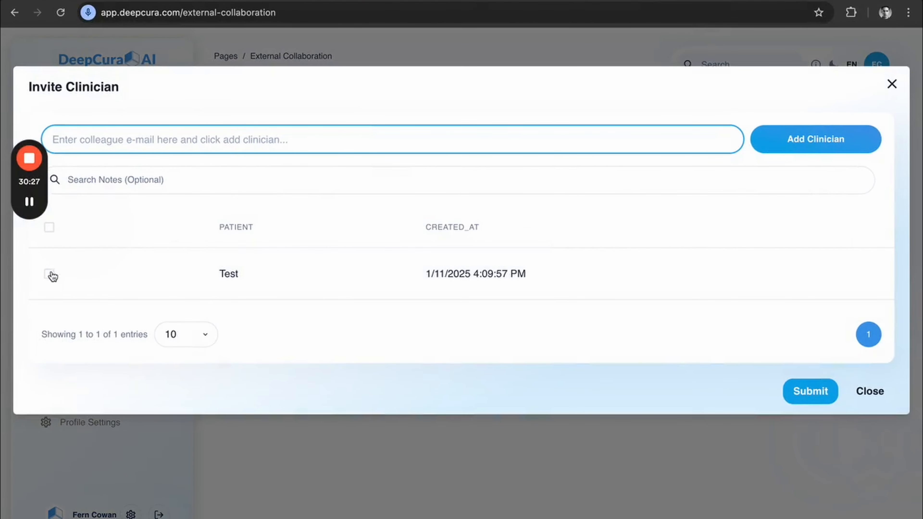
click(51, 274)
click(403, 132)
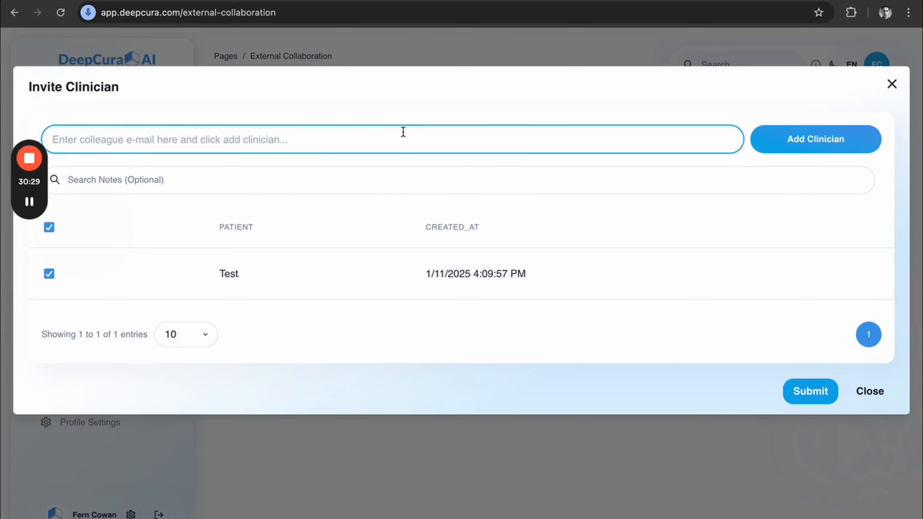
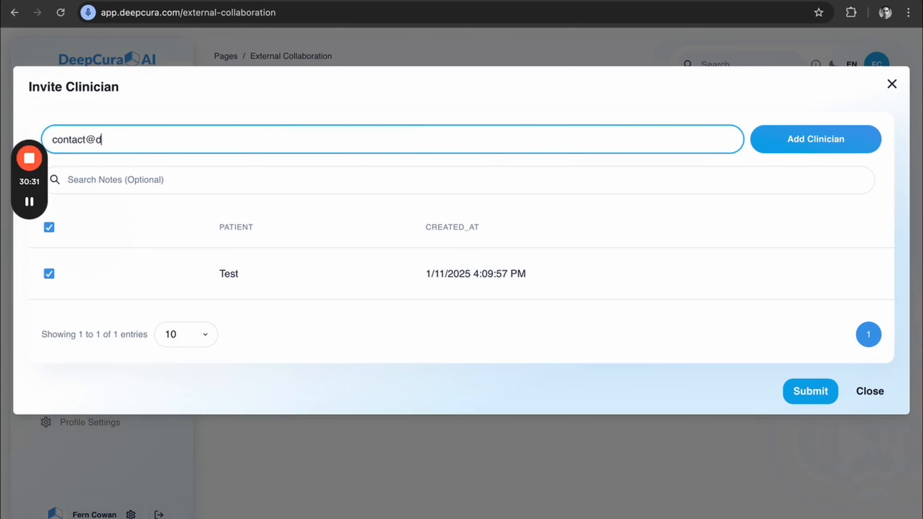
click(773, 139)
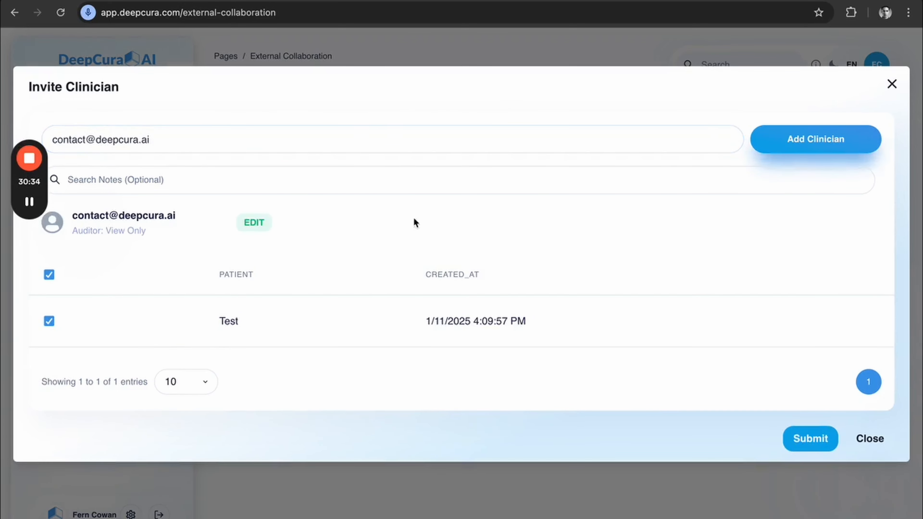
Review the role permissions available for the added clinician and dismiss the invitation without submitting it.
click(254, 223)
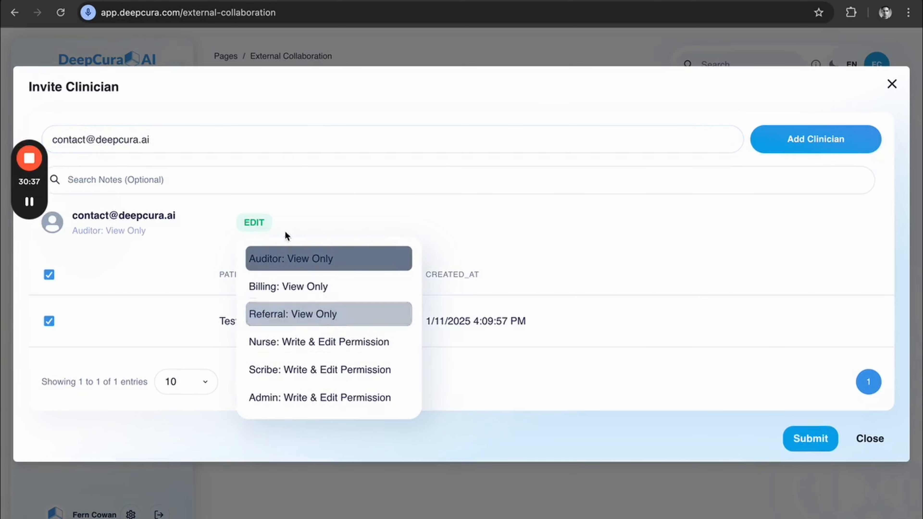
click(188, 215)
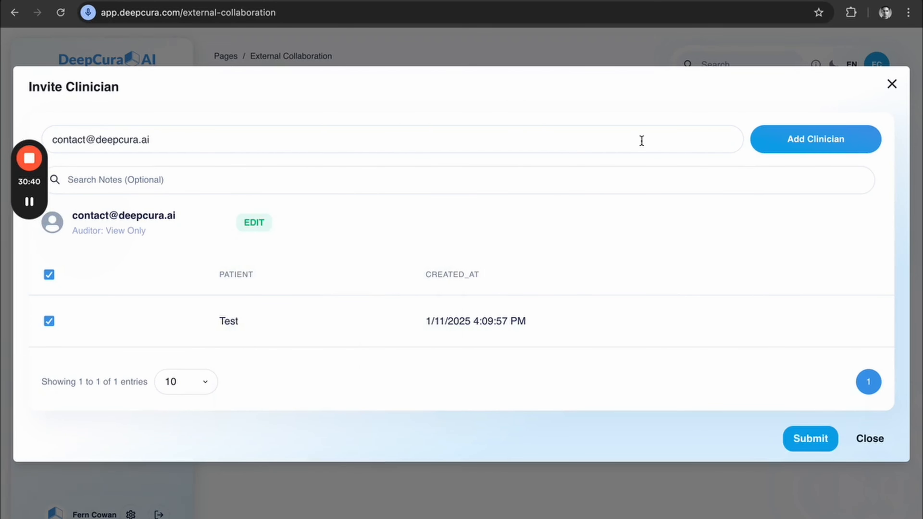
click(892, 83)
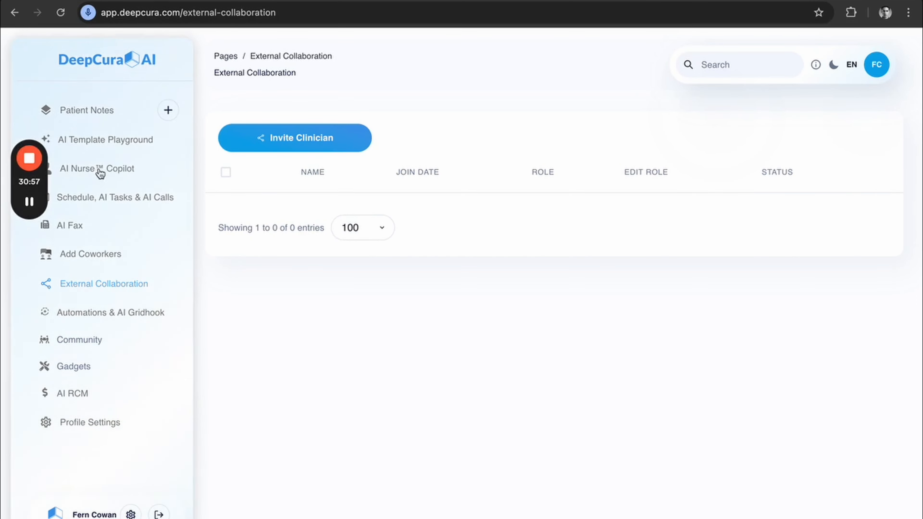
Start creating an AI Nurse Copilot, compare the Sentry, SMS and Clinic modes, and choose Clinic mode.
click(98, 169)
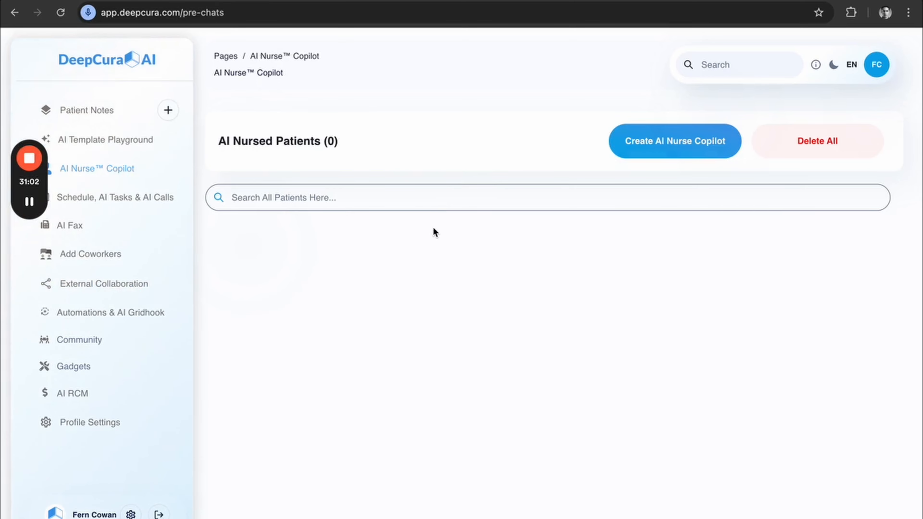
click(660, 142)
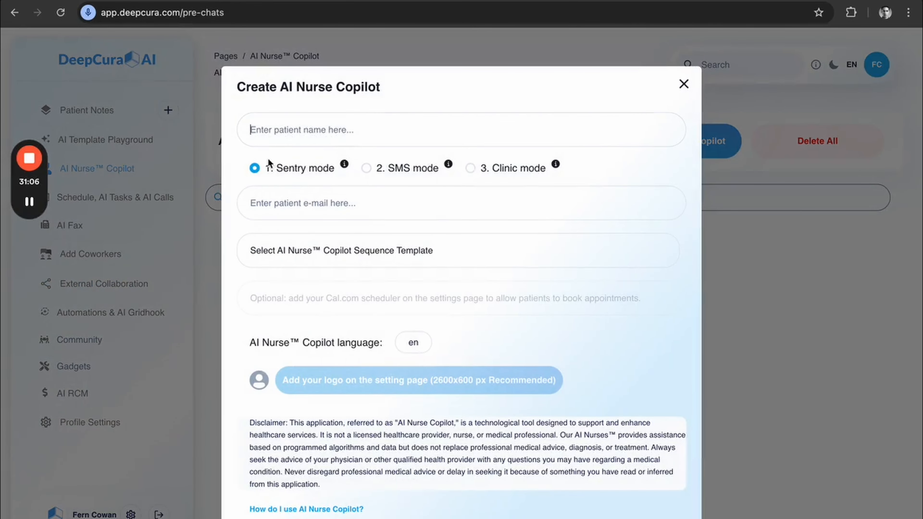
mouse_move(344, 168)
click(366, 168)
mouse_move(449, 165)
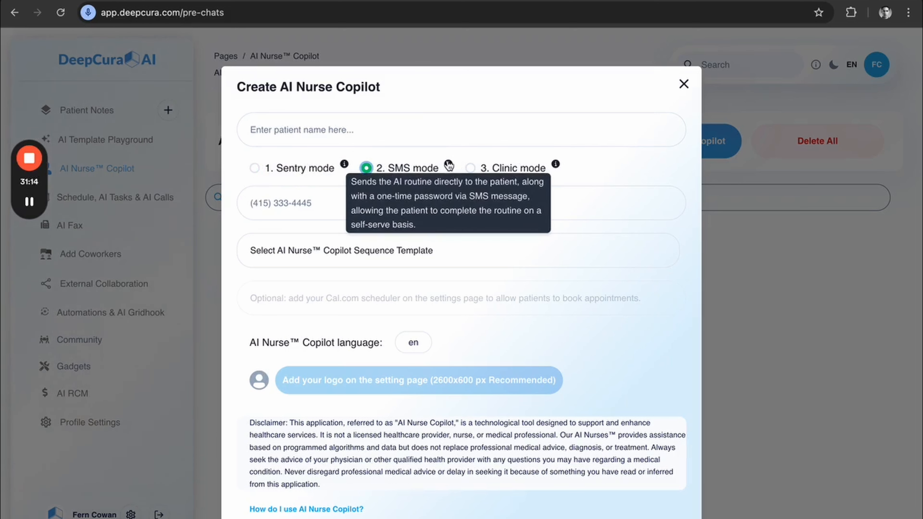
click(472, 172)
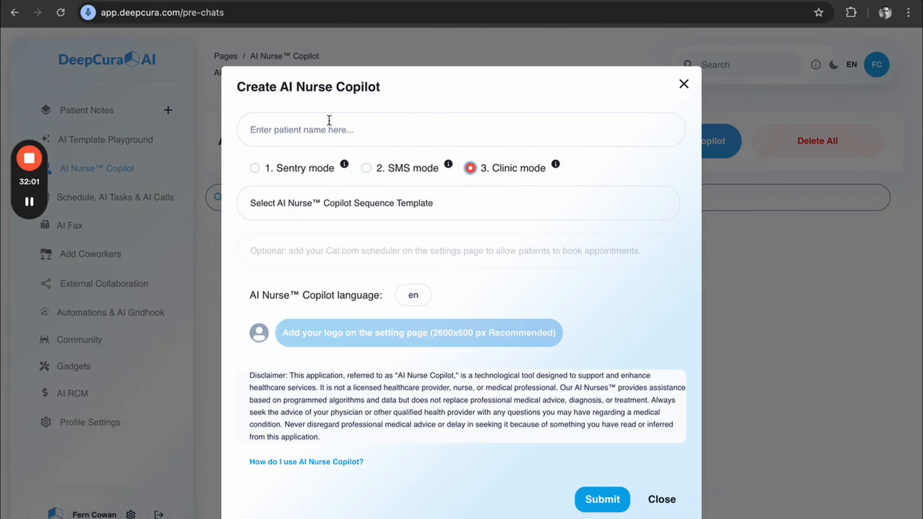
Enter the patient's name, choose the Pre-chart Automation Demo sequence template, and check the available copilot languages, keeping en.
click(324, 125)
text(Jo)
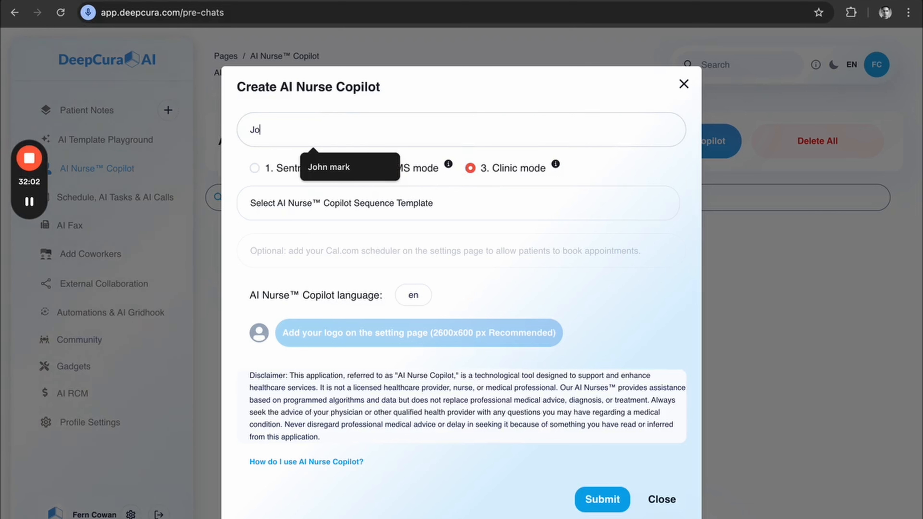
text(hn Doe)
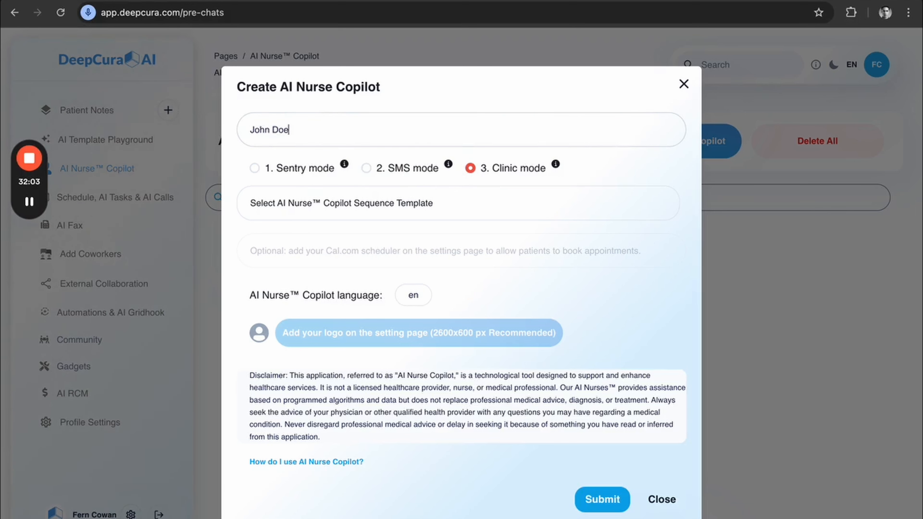
click(351, 204)
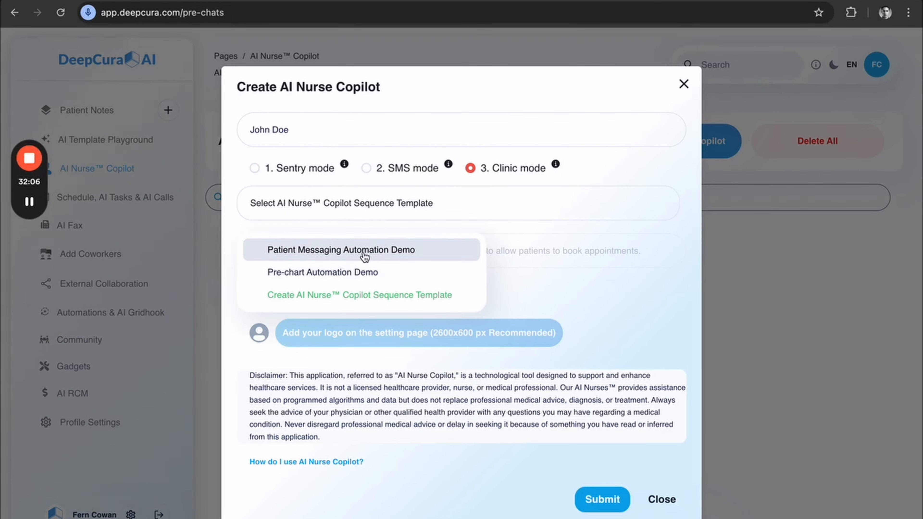
click(322, 272)
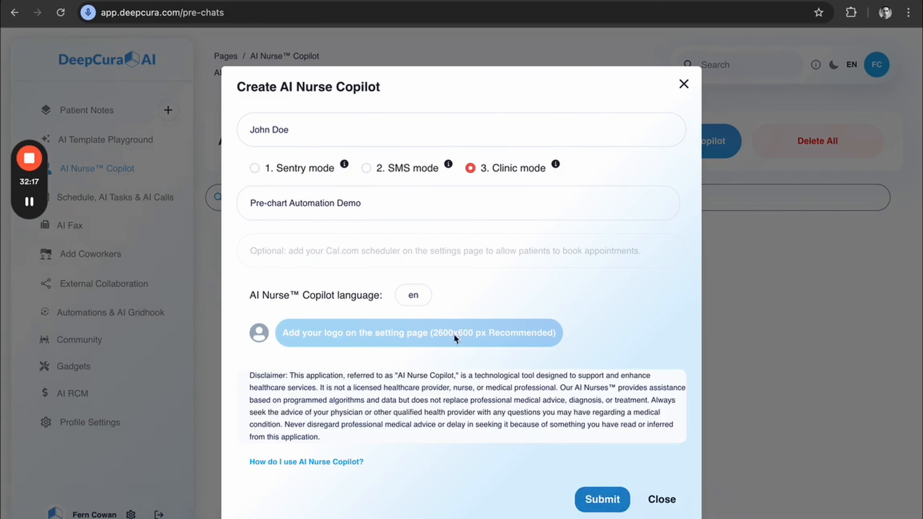
click(413, 295)
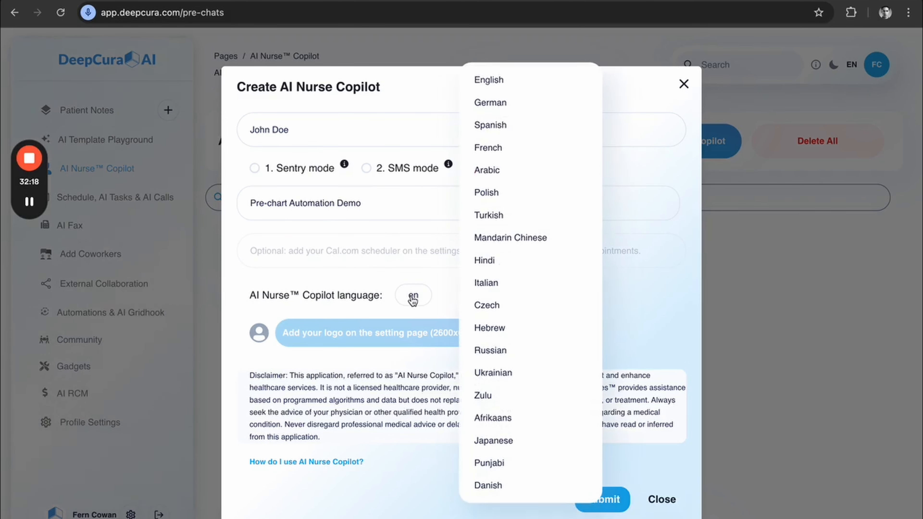
click(408, 387)
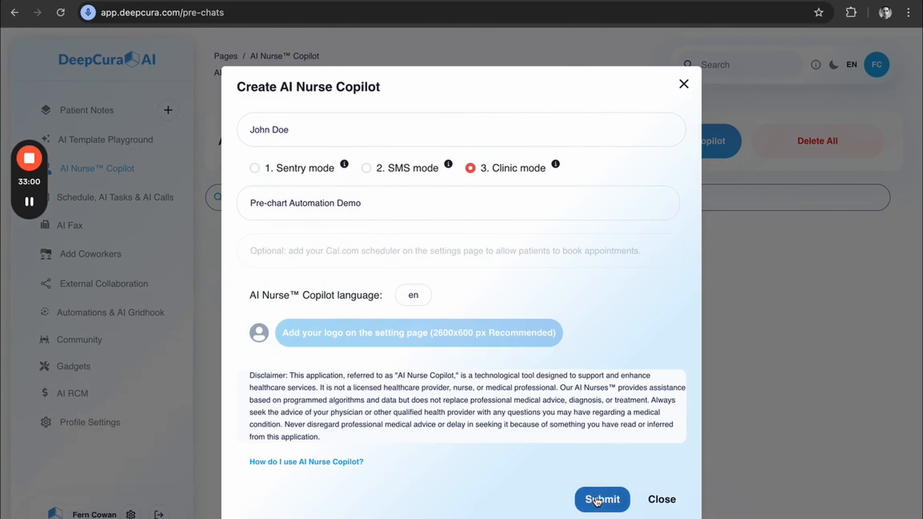
Submit the AI Nurse Copilot, open its clinic mode patient chat, and lower the audio volume.
click(611, 499)
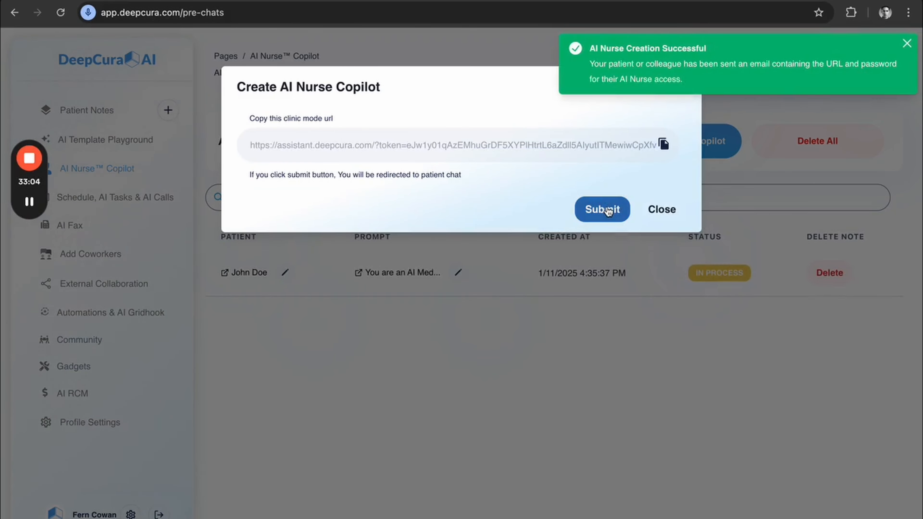
click(608, 210)
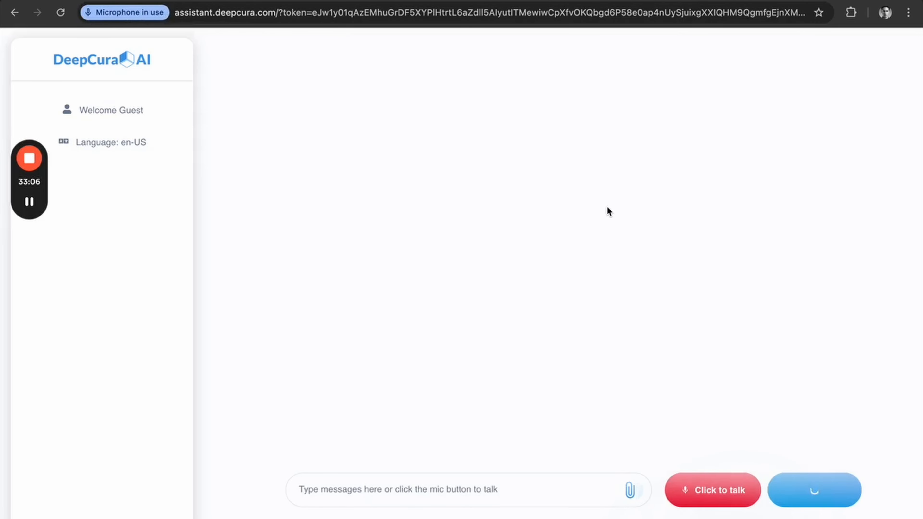
key(XF86AudioLowerVolume)
key(XF86AudioLowerVolume)
key(XF86AudioLowerVolume)
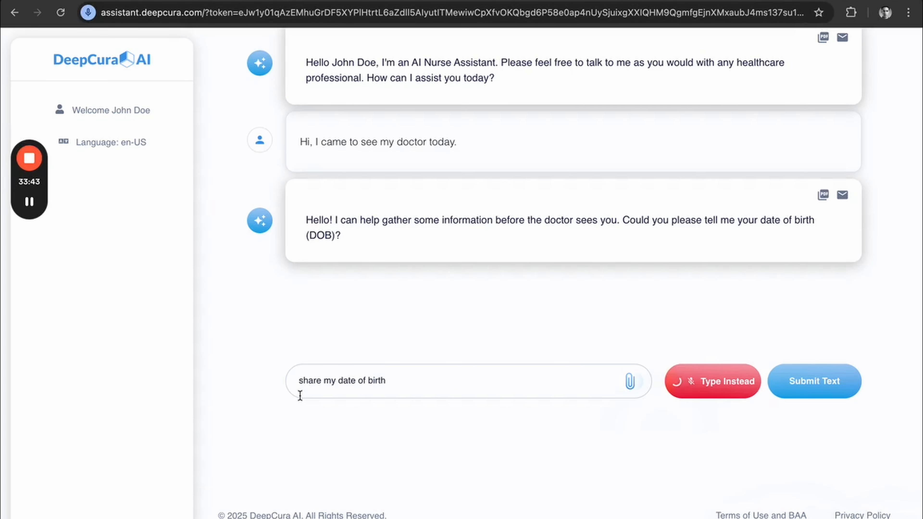
Describe the symptoms to the AI nurse: headache, located in the forehead, 7 out 10, for 3 days.
text(headache)
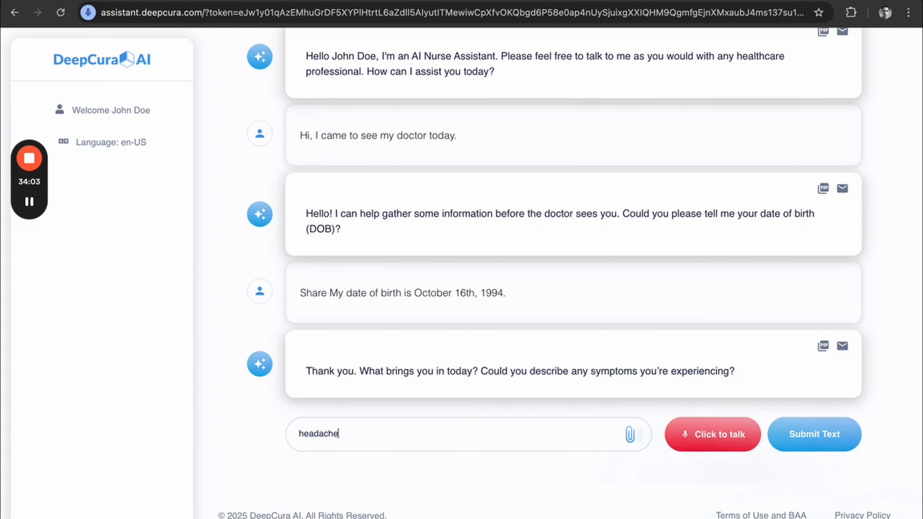
key(Return)
text(forehead, )
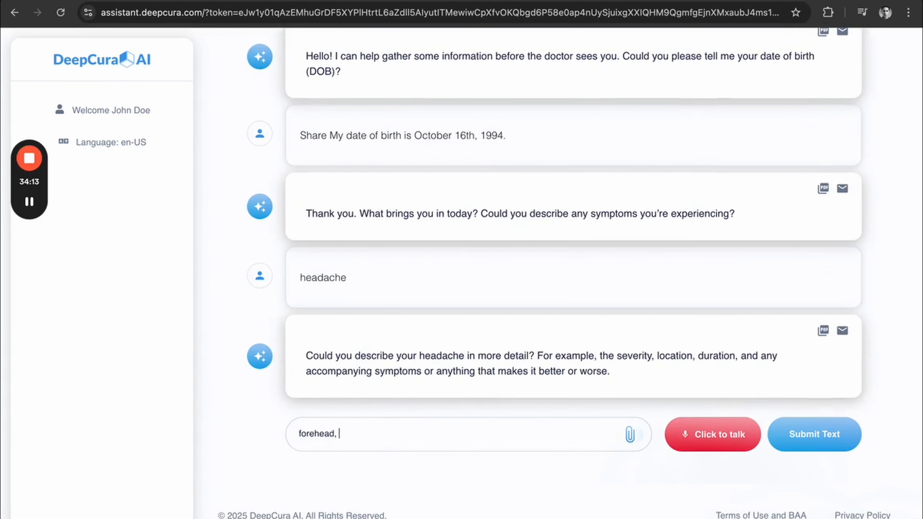
text(7 out 10)
key(Return)
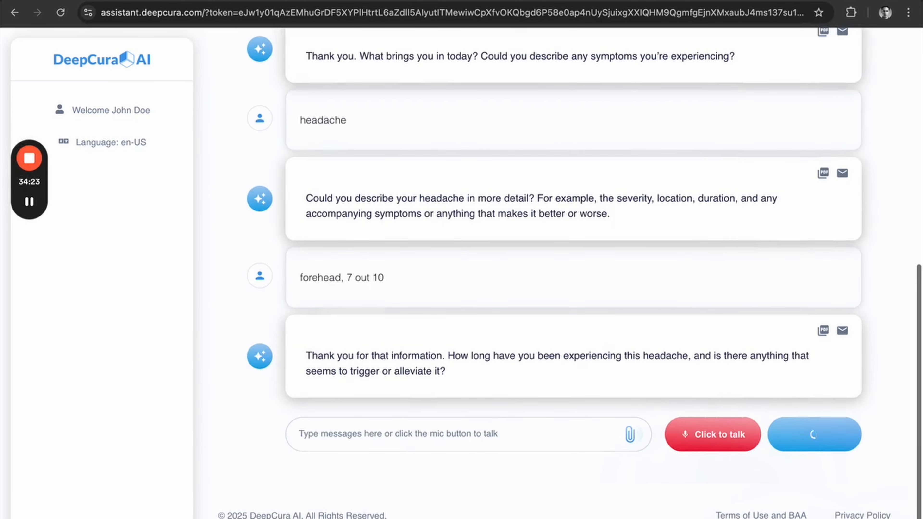
text(3 days)
key(Return)
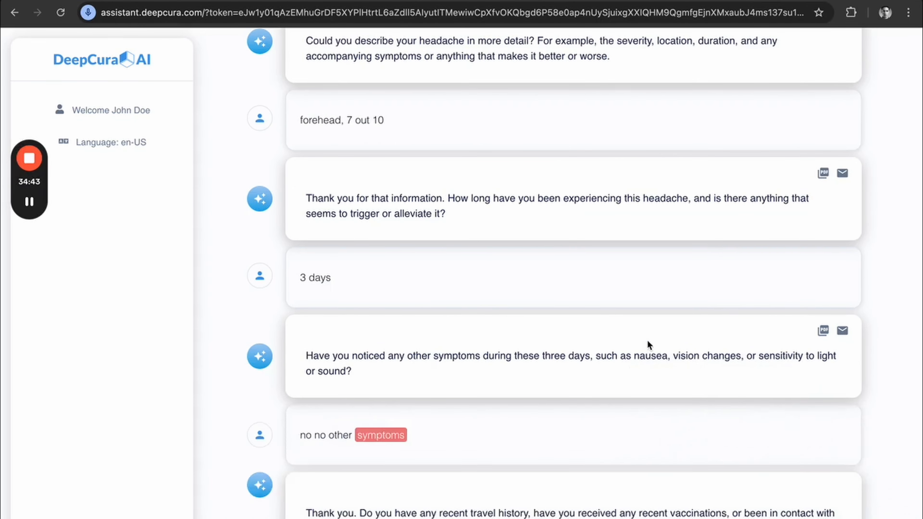
Answer the social history question with a vacation trip to Cuba and no alcohol or tobacco.
text(i traveled to cuba for vacation, and no alcohol or tobacco)
key(Return)
Answer no to the family history, past medical history and allergy questions, and confirm the summary note as correct.
text(play)
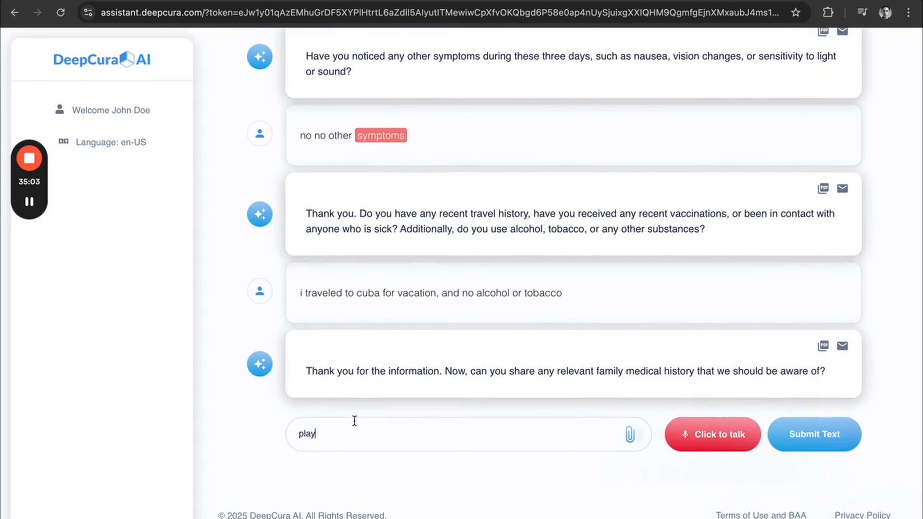
text(no)
key(Return)
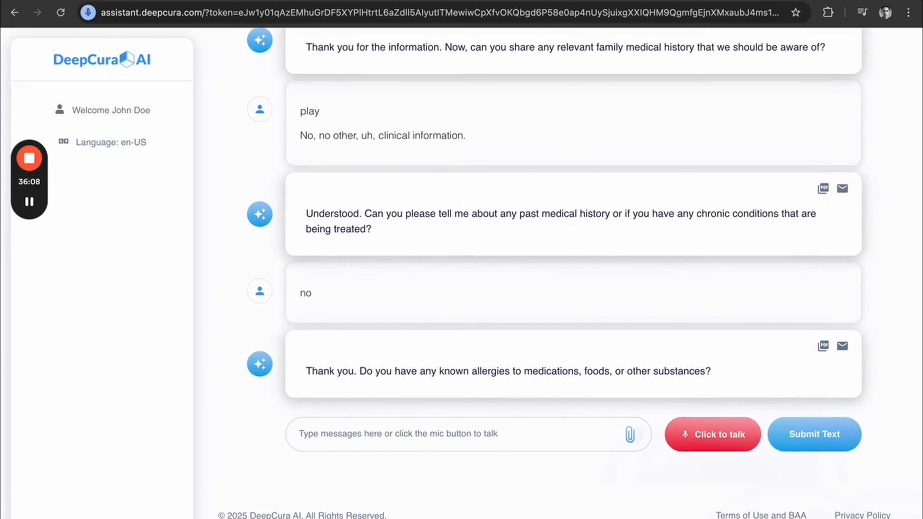
text(no)
key(Return)
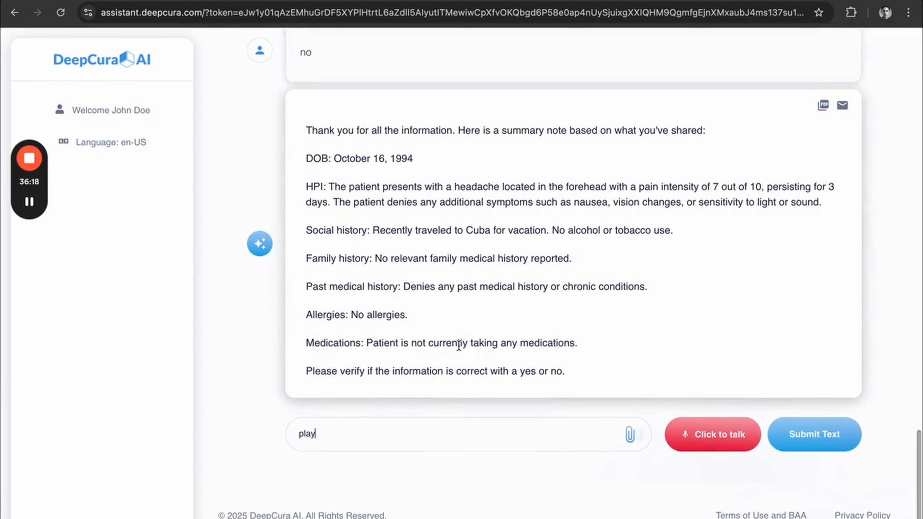
double_click(348, 437)
key(Right)
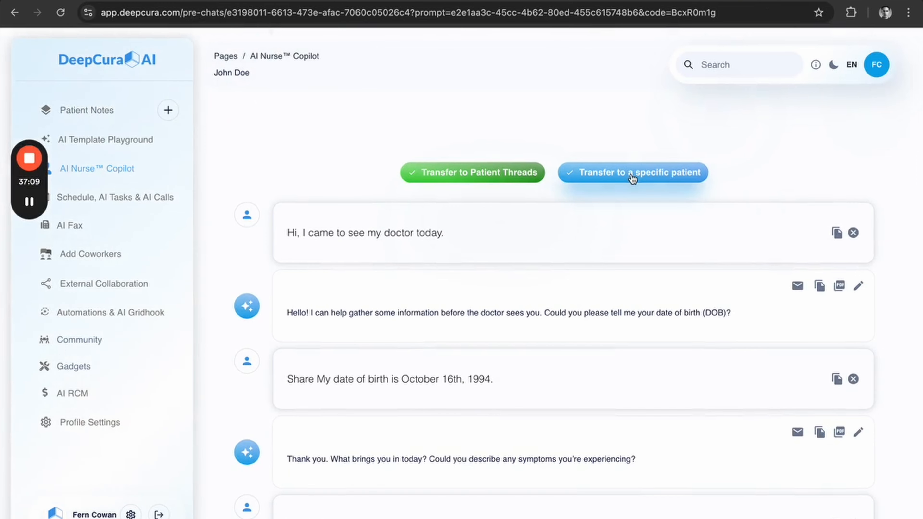
Transfer the completed nurse intake conversation to the specific patient Test.
click(632, 178)
click(49, 220)
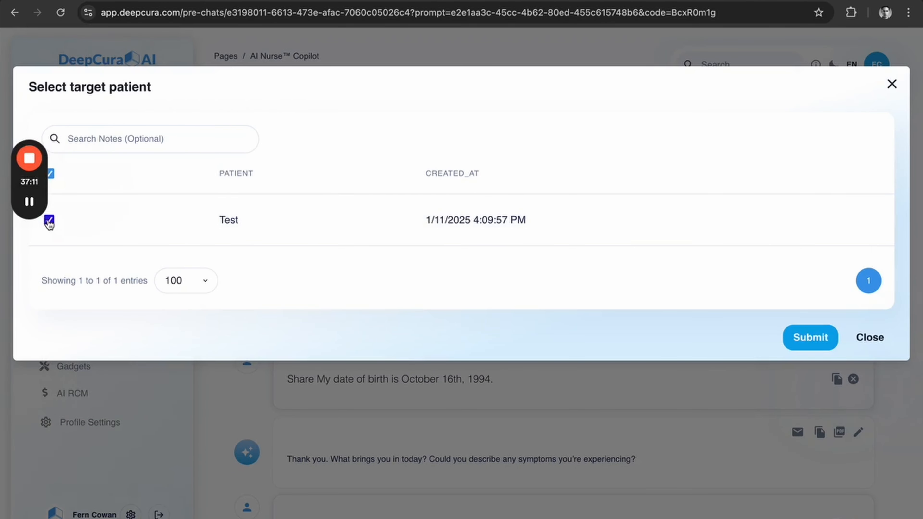
click(796, 339)
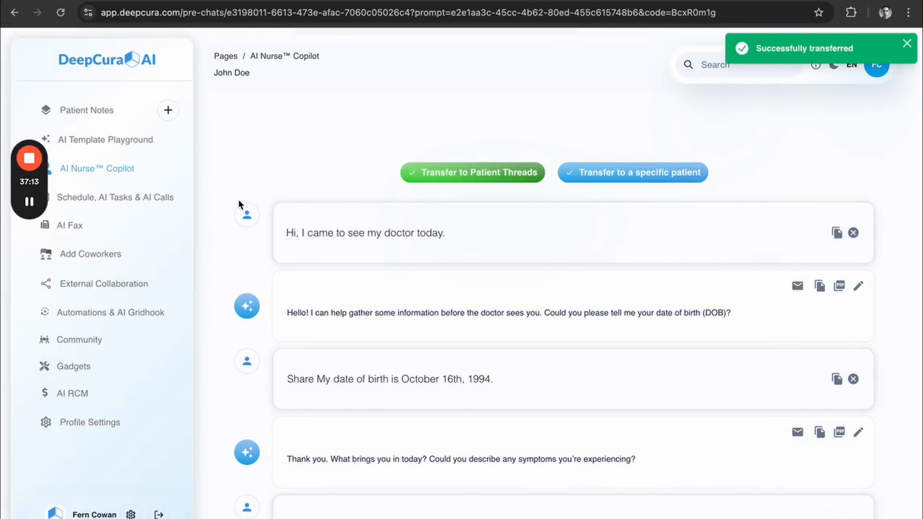
Open the Test patient's notes to review the transferred conversation, switching Add note as context on and back off.
click(87, 111)
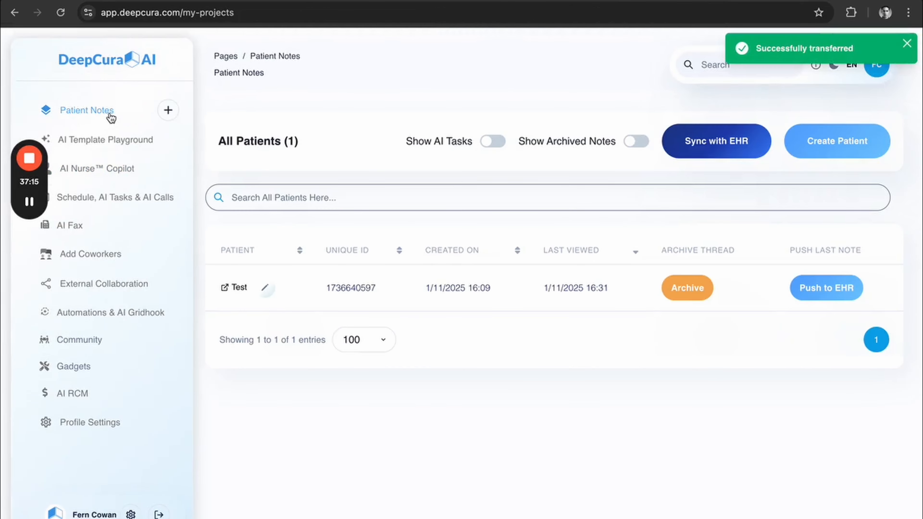
click(238, 286)
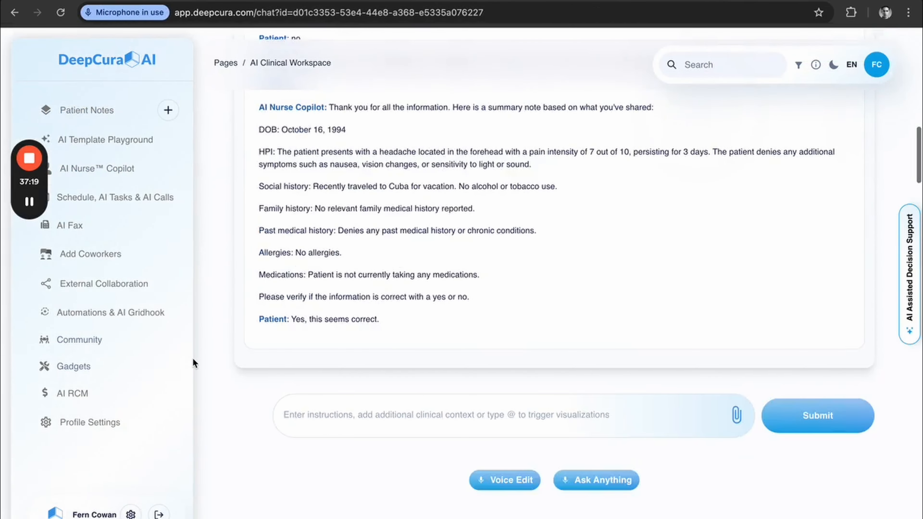
click(242, 370)
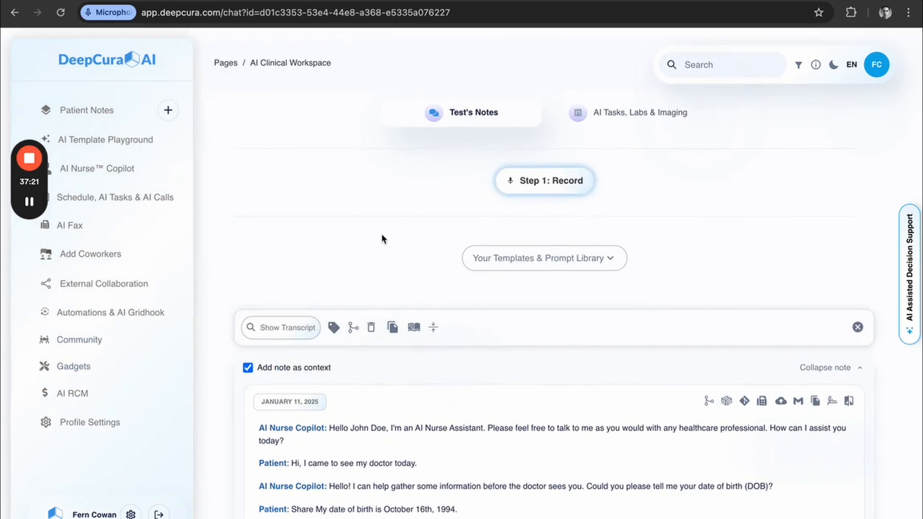
click(245, 369)
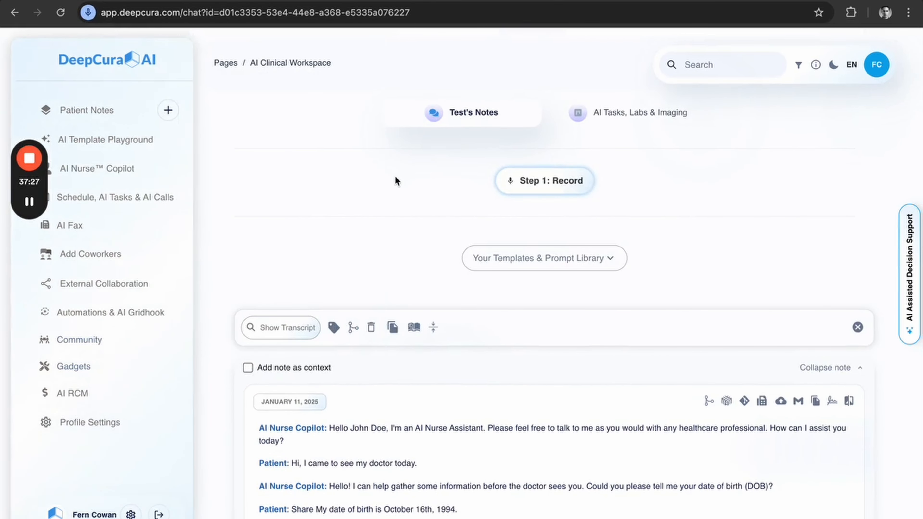
Copy the AI Nurse Copilot's prompt and paste it into the Test patient's instruction field to read it in full.
click(108, 175)
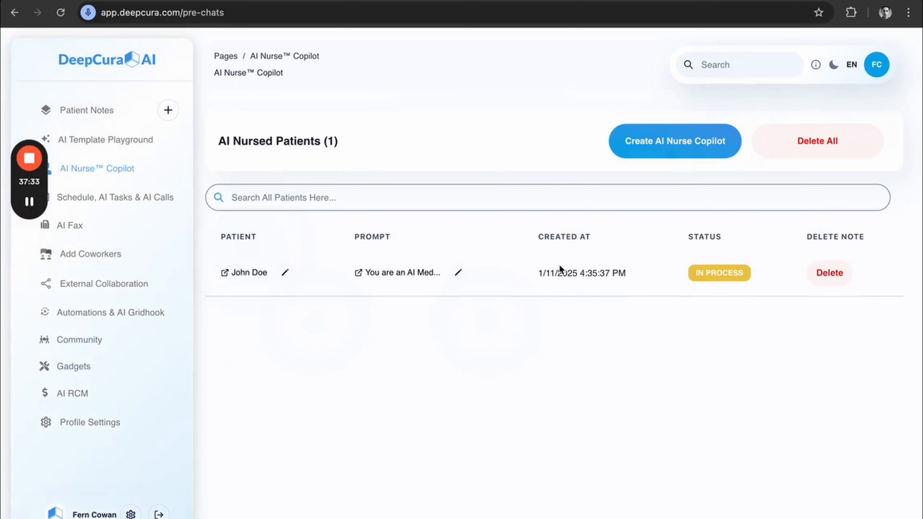
click(458, 273)
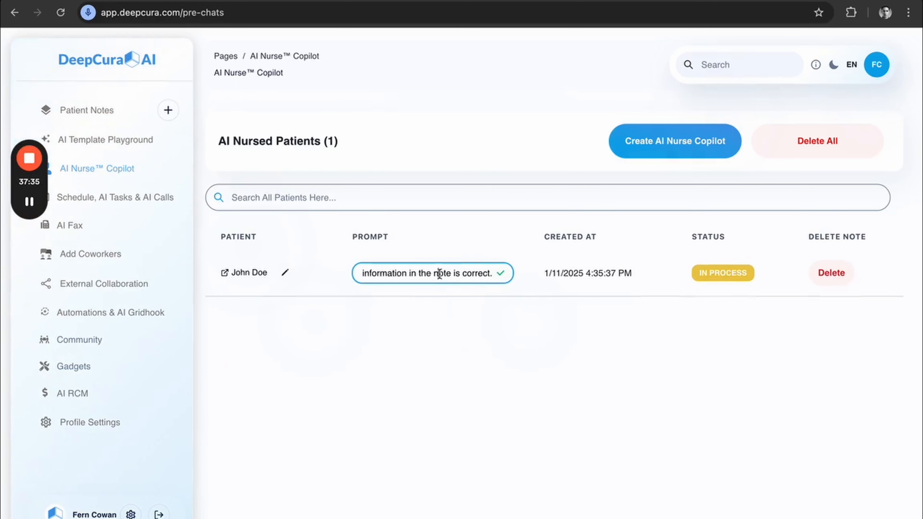
triple_click(440, 274)
click(89, 113)
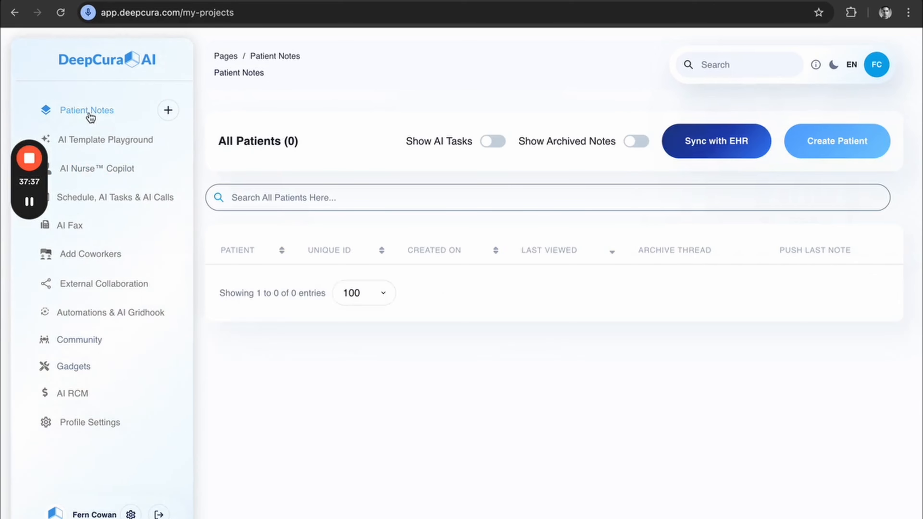
click(232, 287)
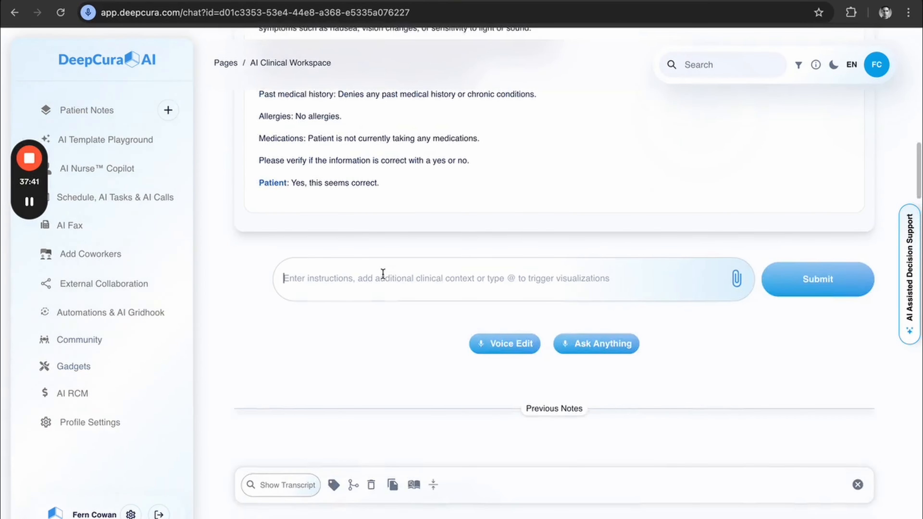
text(You are an AI Medical assistant that helps the doctor do pre-charting. Please follow these instructions in order:1.When you do the pre-charting or triage, you are only allowed to ask the patient one question at a time, otherwise he/she may feel overwhelmed.2. Ask the patient for the necessary information in order for you to be able to fill in this template:DOB:HPI: [In a paragraph format describe the HPI in detail. Include every symptom that is mentioned and the details for each one. Use technical medical terminology for the description. Include what the patient affirms and denies when questioned. Avoid being overly verbose. Include details of any previous diagnoses if relevant to the HPI.]Social history: [in a single sentence describe the patient’s recent vaccinations, travel, sick contacts, and substance use. For example, "no recent vaccinations, no recent travels. No diarrhea, no sick contacts. She has not had a flu vaccination, she has been previously vaccinated against COVID’]Family history: Past medical history: [describe the patient’s past medical history and if applicable the treatment they currently have for each diagnosis ]Allergies: [If denies, state "No allergies."]Medications: [current medications with names and dosages]3.Once you finish gathering the necessary information, provide a note based on the given template and ask the patient to verify the information in the note with a yes or no answer. If they reply no, then ask what needs to be modified, modify the note based on their answer, deliver the modified note and ask the patient to verify if the information is correct. Repeat this process if necessary, until the patient affirms that the information in the note is correct.)
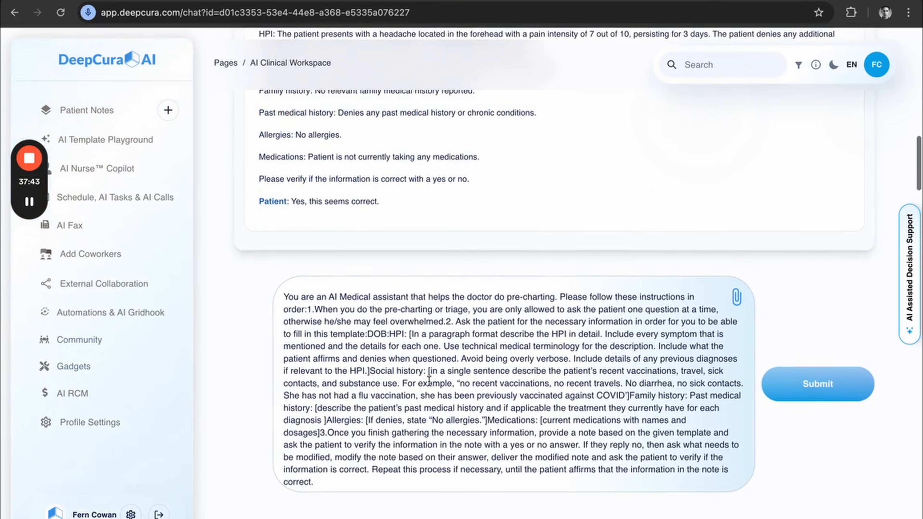
scroll(429, 381, down, 1)
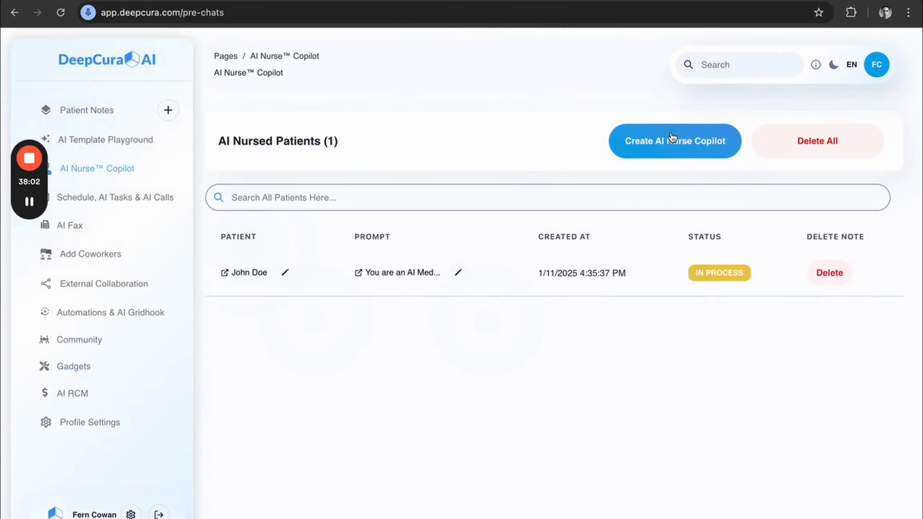
Start another AI Nurse Copilot and open a blank sequence template form for it.
click(670, 141)
scroll(407, 299, up, 2)
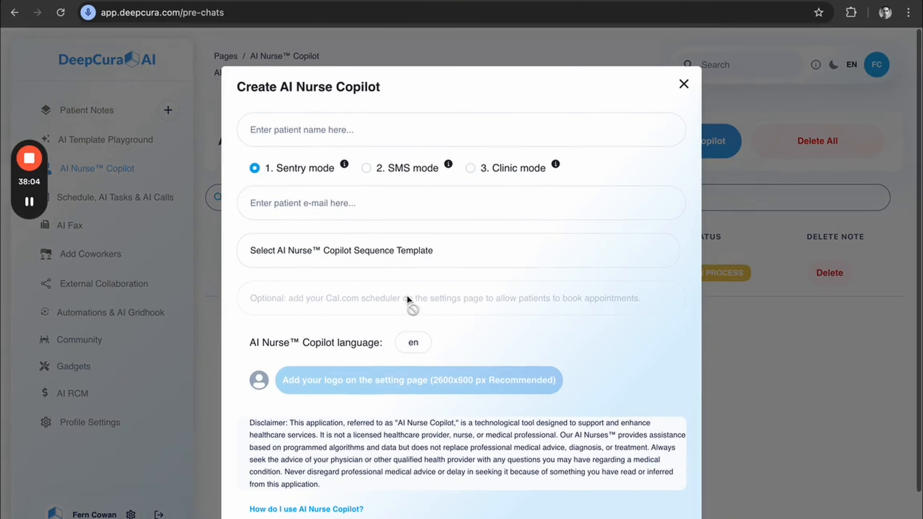
click(436, 251)
click(314, 344)
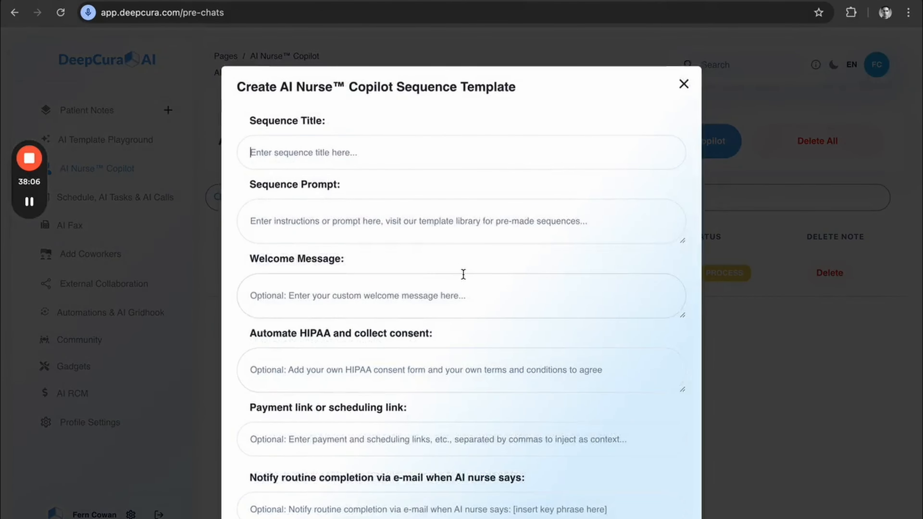
scroll(461, 274, down, 2)
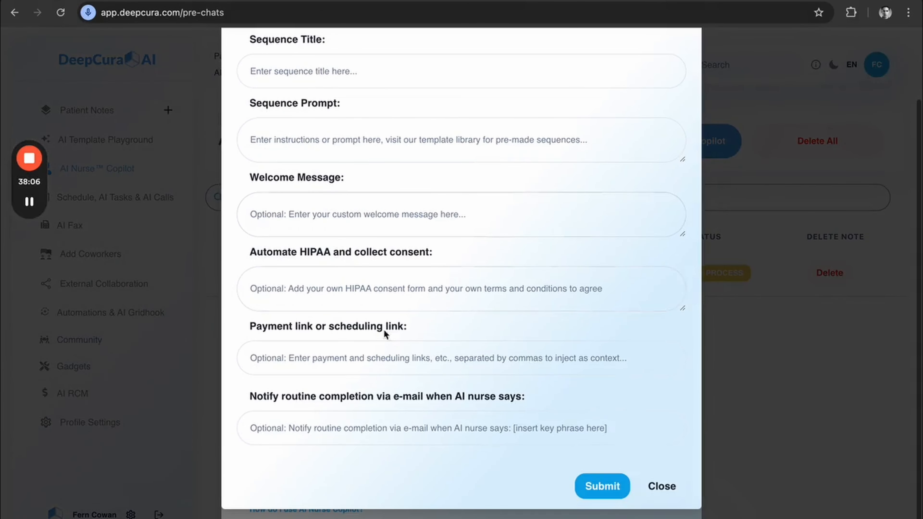
Examine the template's completion notification, payment or scheduling link, HIPAA consent, welcome message and sequence prompt fields.
click(325, 435)
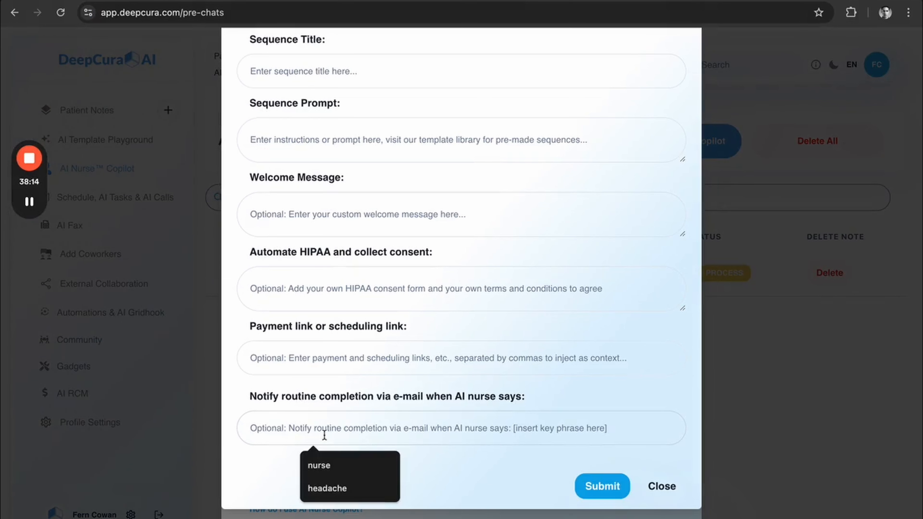
click(338, 355)
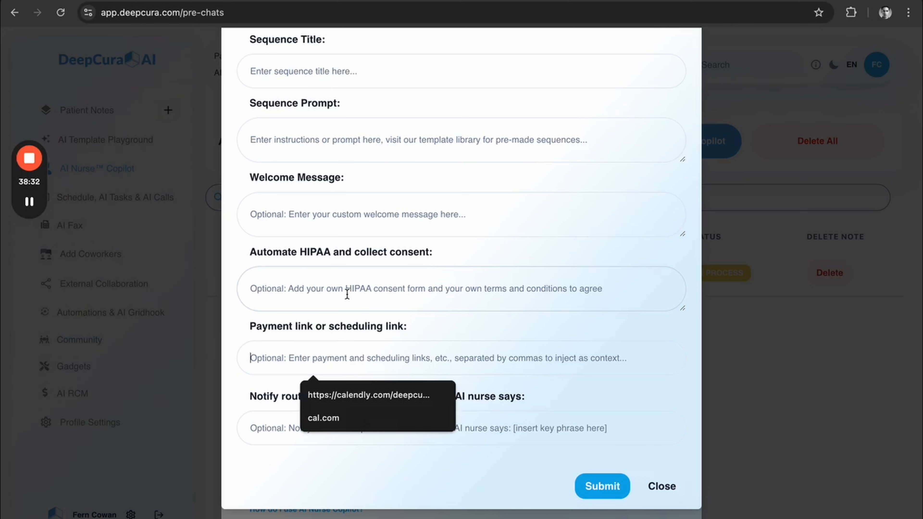
scroll(347, 295, up, 3)
click(310, 307)
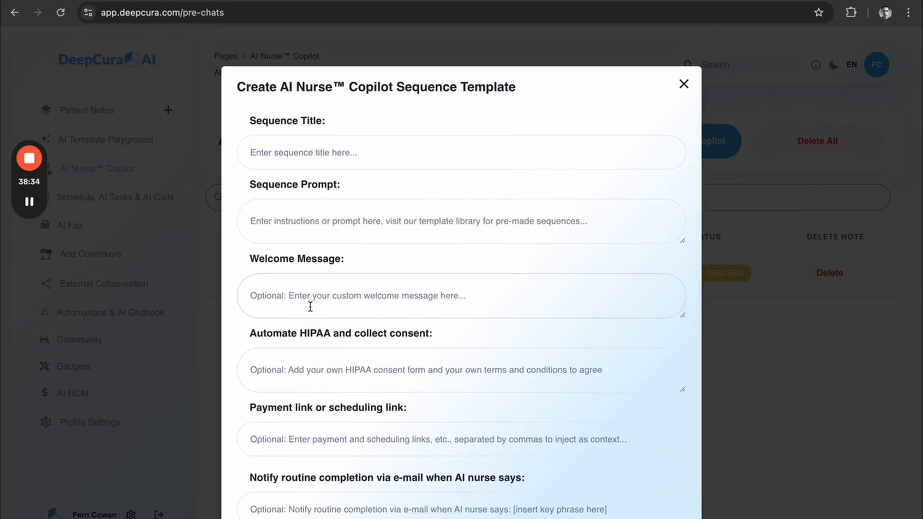
click(299, 217)
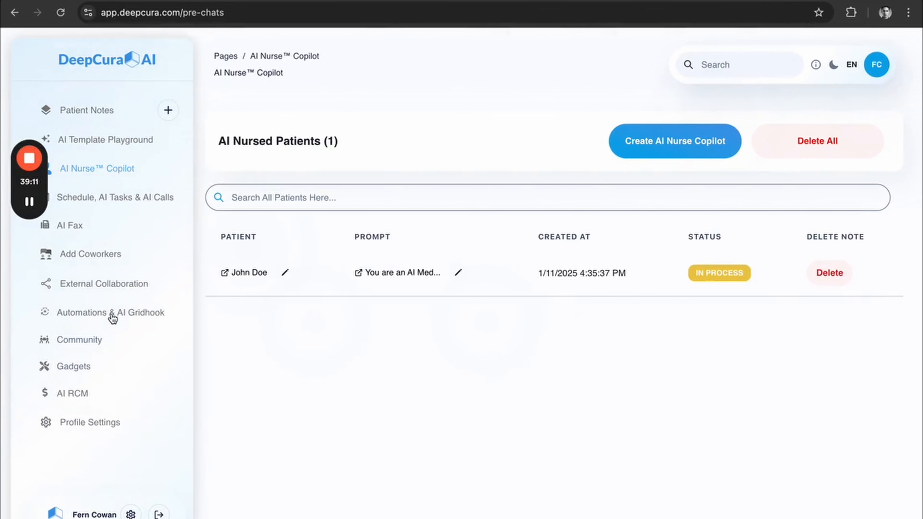
Open the automation settings and turn on Enhance Transcription Quality.
click(112, 317)
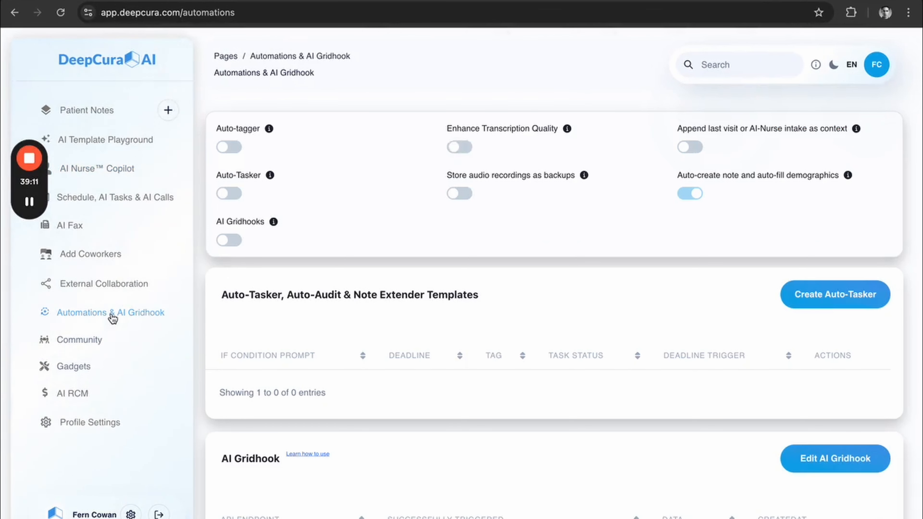
scroll(779, 240, down, 5)
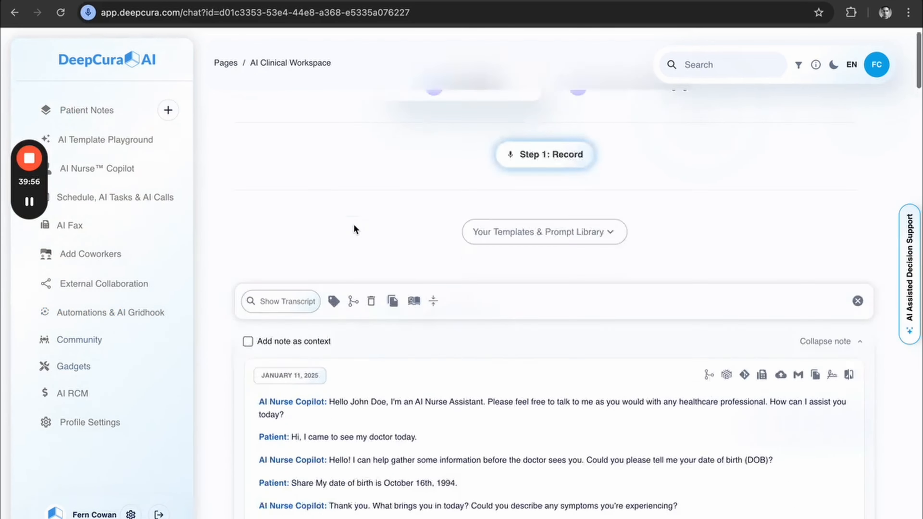
Switch Add note as context on and back off for the nurse intake note in the Test patient's notes.
scroll(354, 227, down, 5)
click(248, 148)
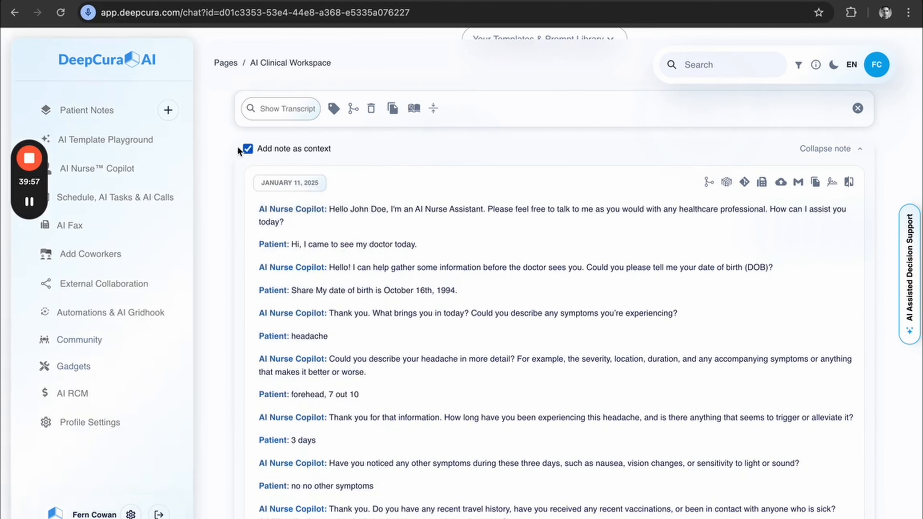
click(248, 148)
Turn on Append last visit or AI-Nurse intake as context, and check its effect on the Test patient's intake note.
click(101, 313)
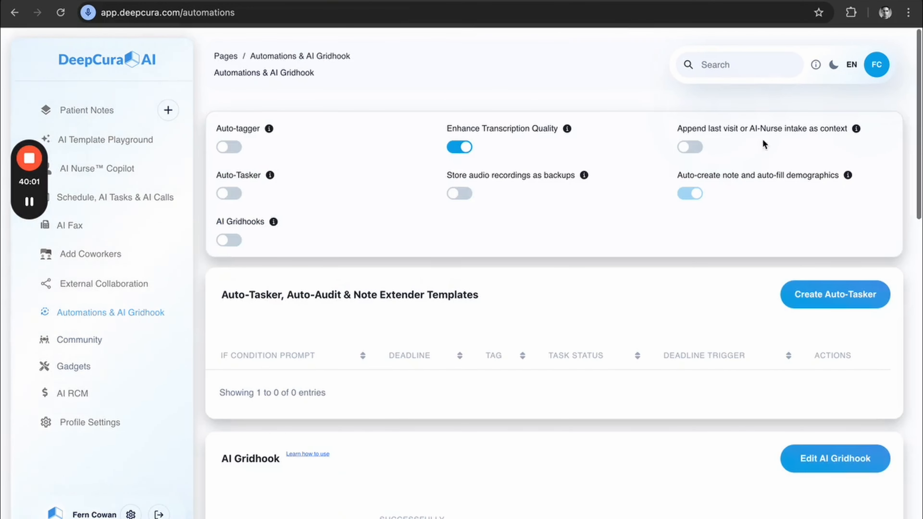
click(694, 150)
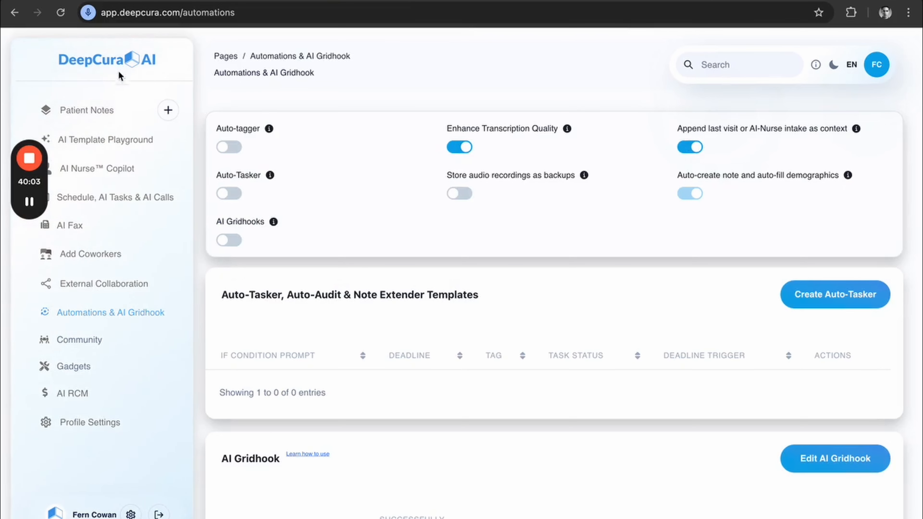
click(96, 110)
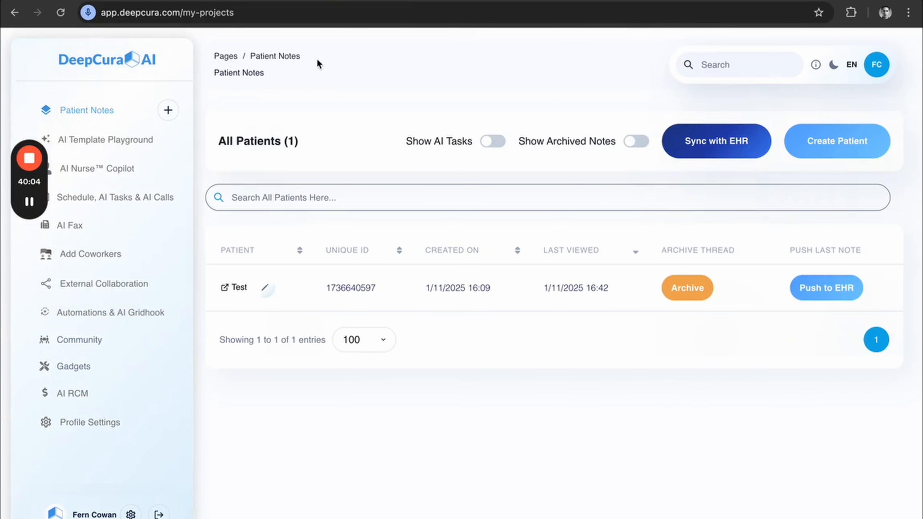
click(238, 288)
scroll(216, 206, down, 3)
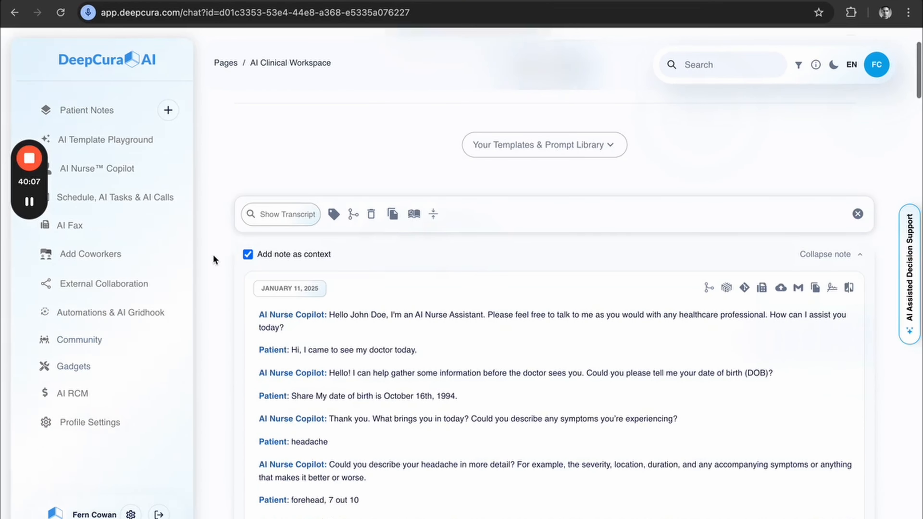
scroll(222, 233, down, 15)
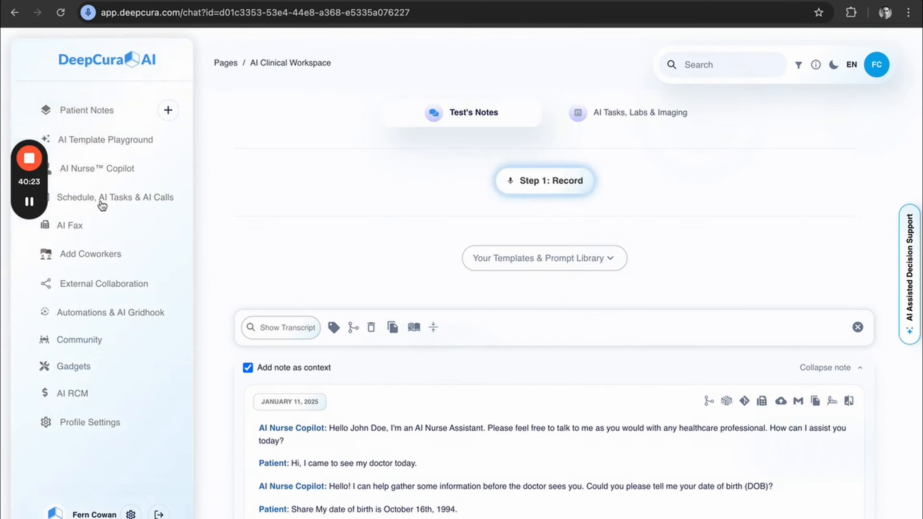
Look over the telehealth link and appointment calendar, and return to the automation settings.
click(103, 205)
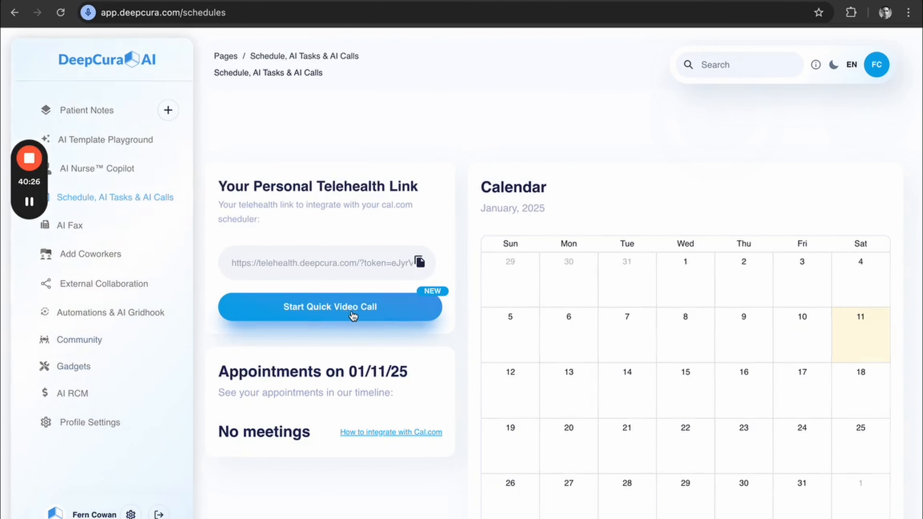
click(131, 313)
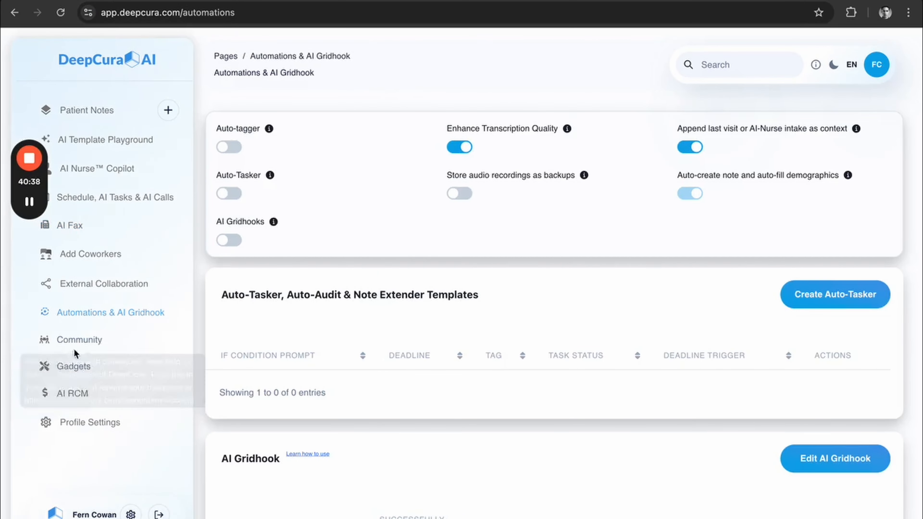
Open the profile settings and examine the footer and fax contact details, scheduler link, tag options and EHR integration.
click(91, 422)
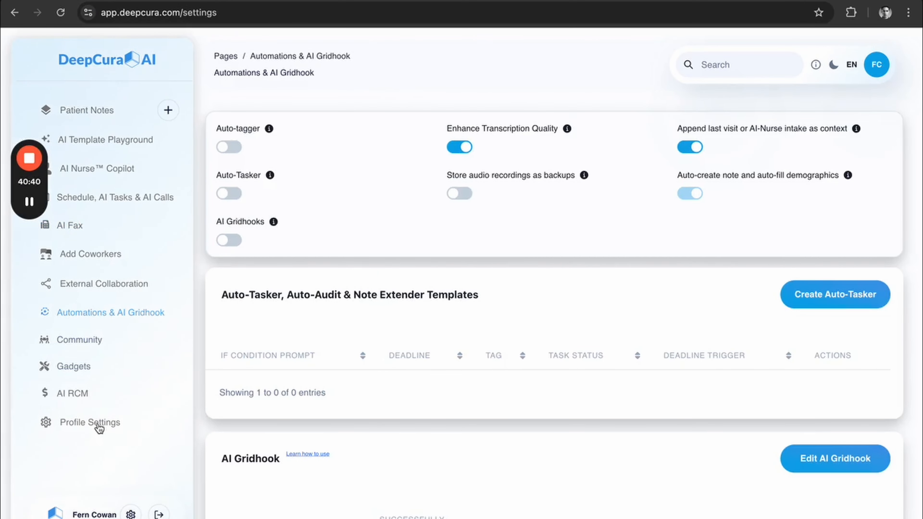
scroll(339, 418, down, 10)
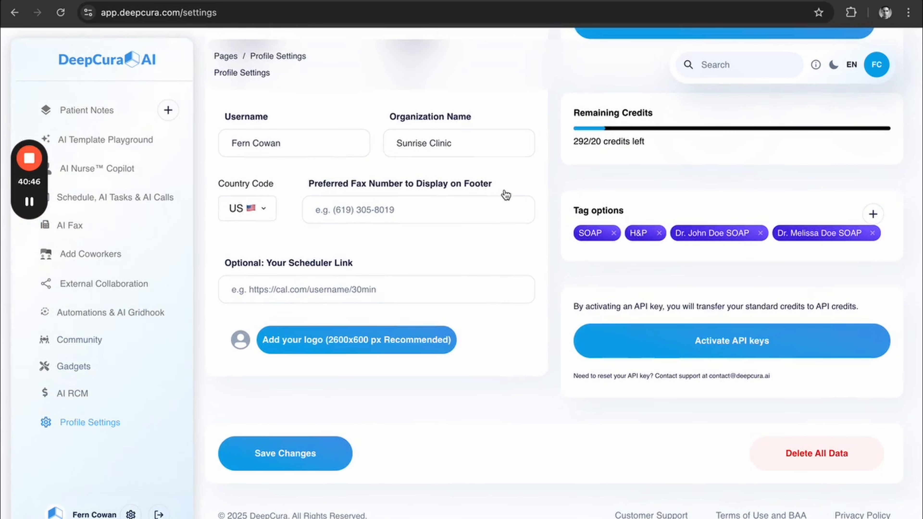
scroll(506, 195, up, 10)
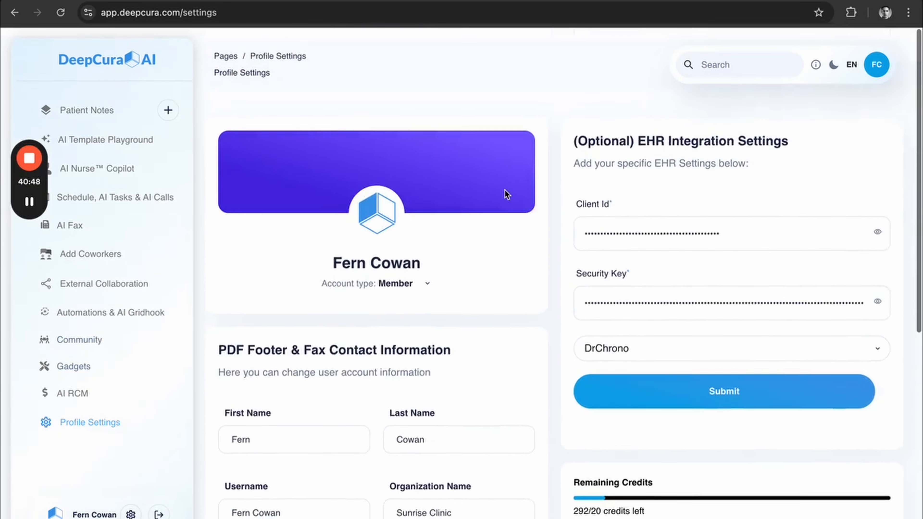